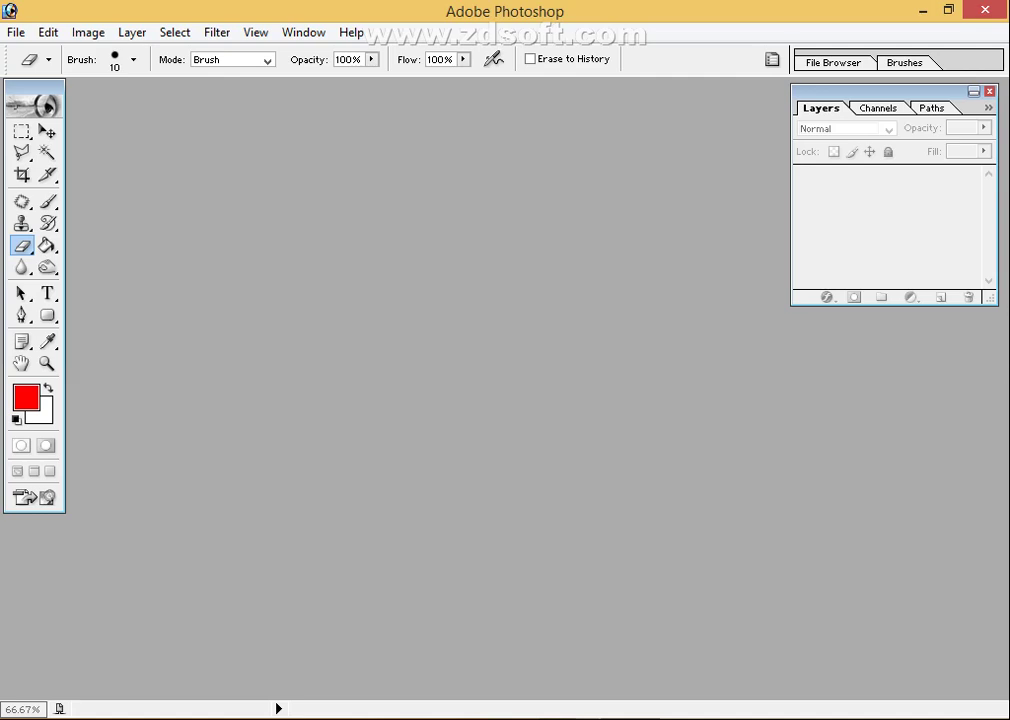
- Open the Desktop photo 'hhhhh copyllllllllllllll copy.jpg' of the spaniel on white
click(16, 32)
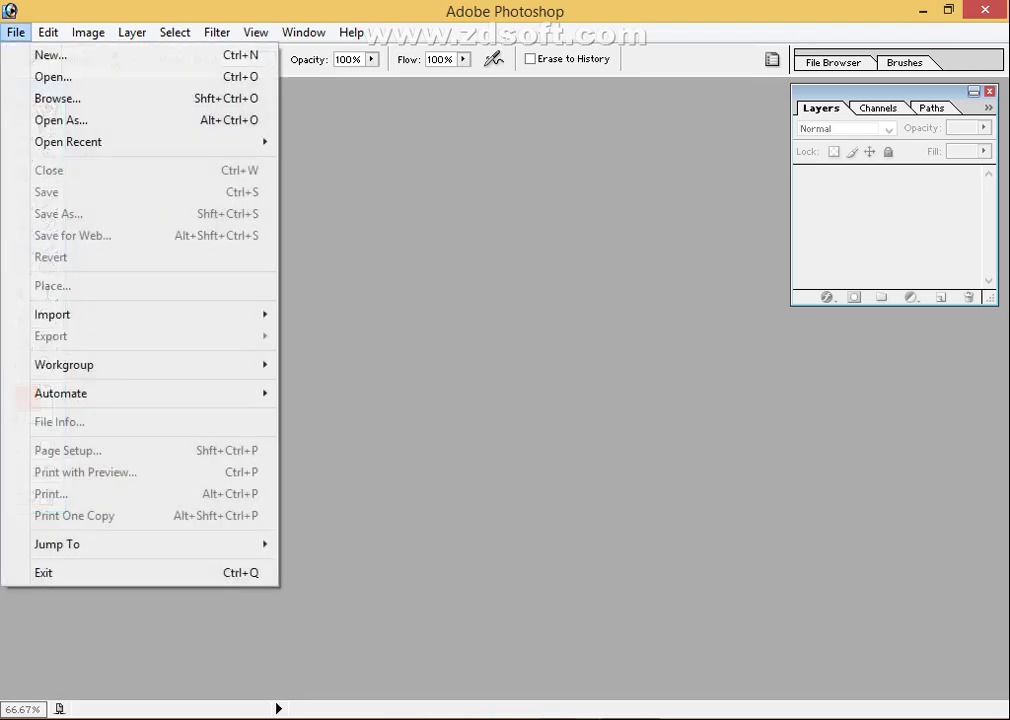
click(45, 76)
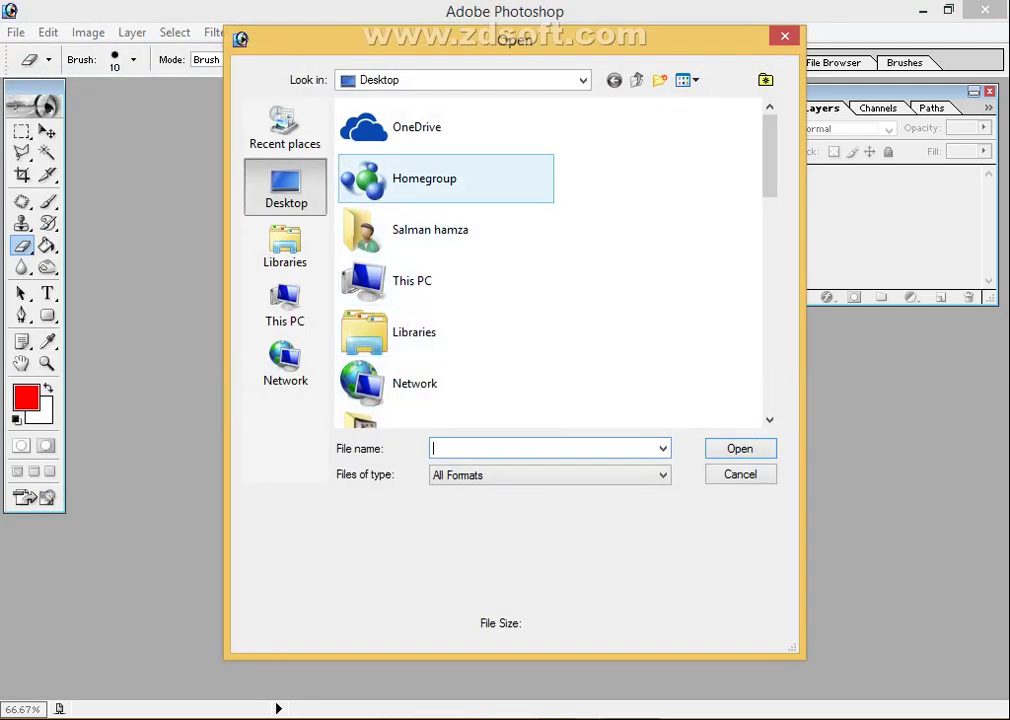
scroll(450, 250, down, 3)
scroll(550, 260, down, 3)
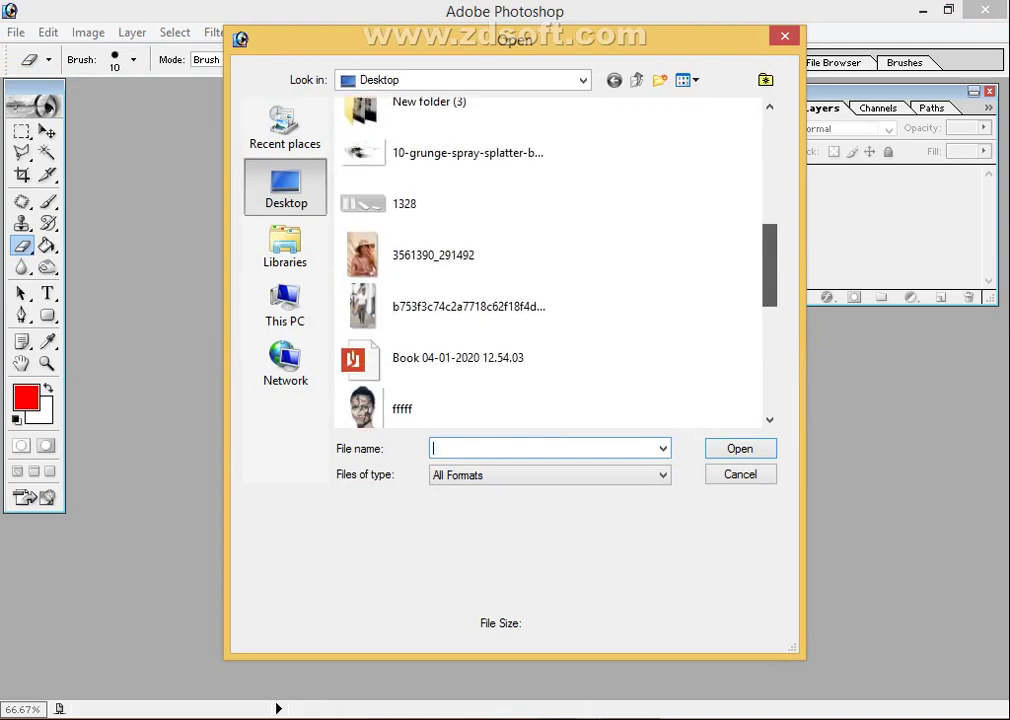
scroll(550, 260, down, 2)
click(445, 338)
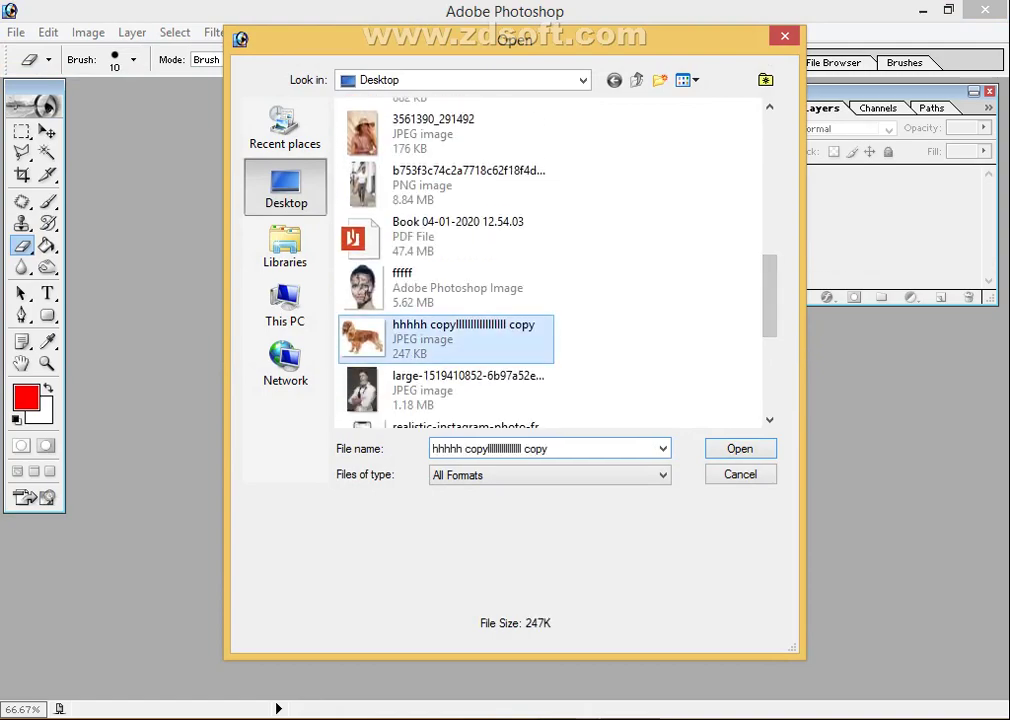
key(Return)
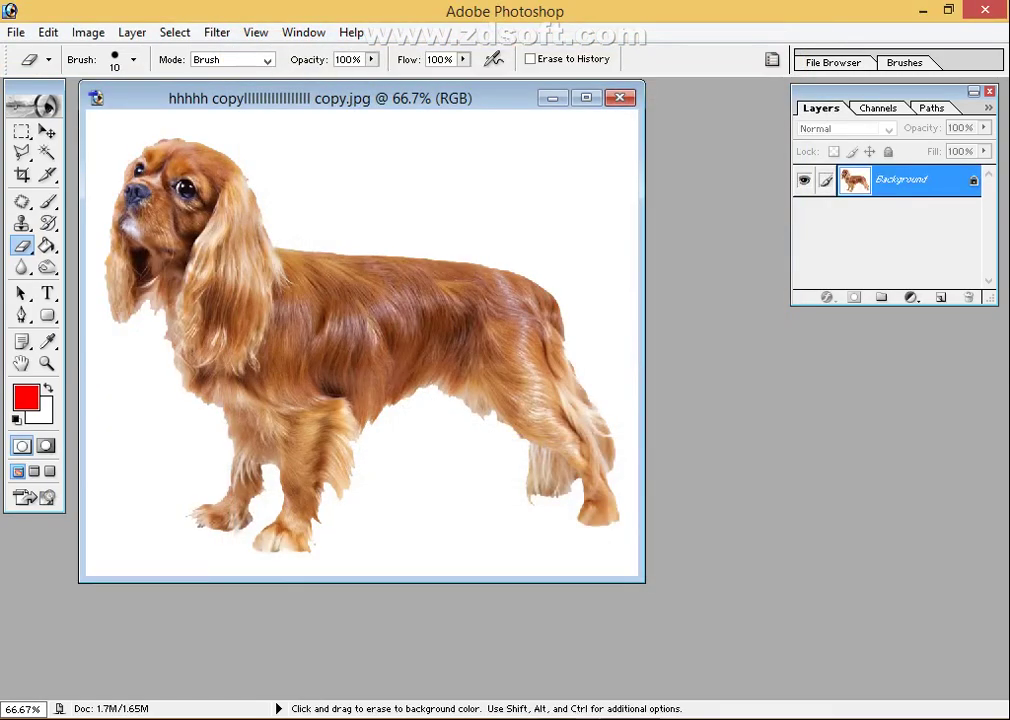
- Magic-Wand the white backdrop, convert Background to Layer 0, delete the white and deselect
click(586, 97)
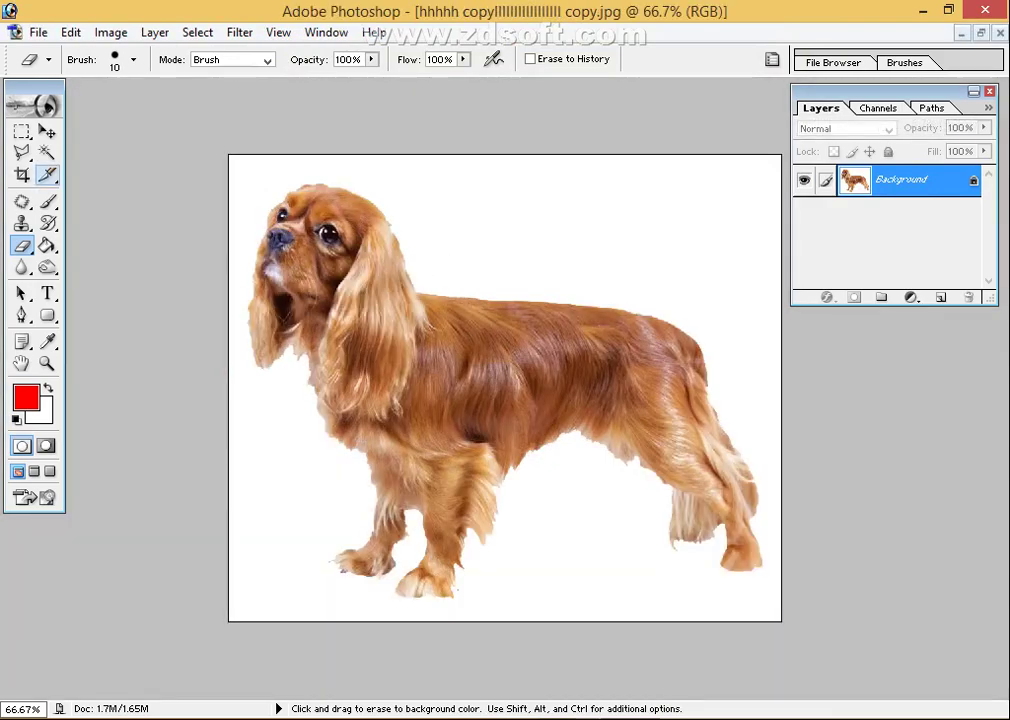
click(46, 152)
click(640, 220)
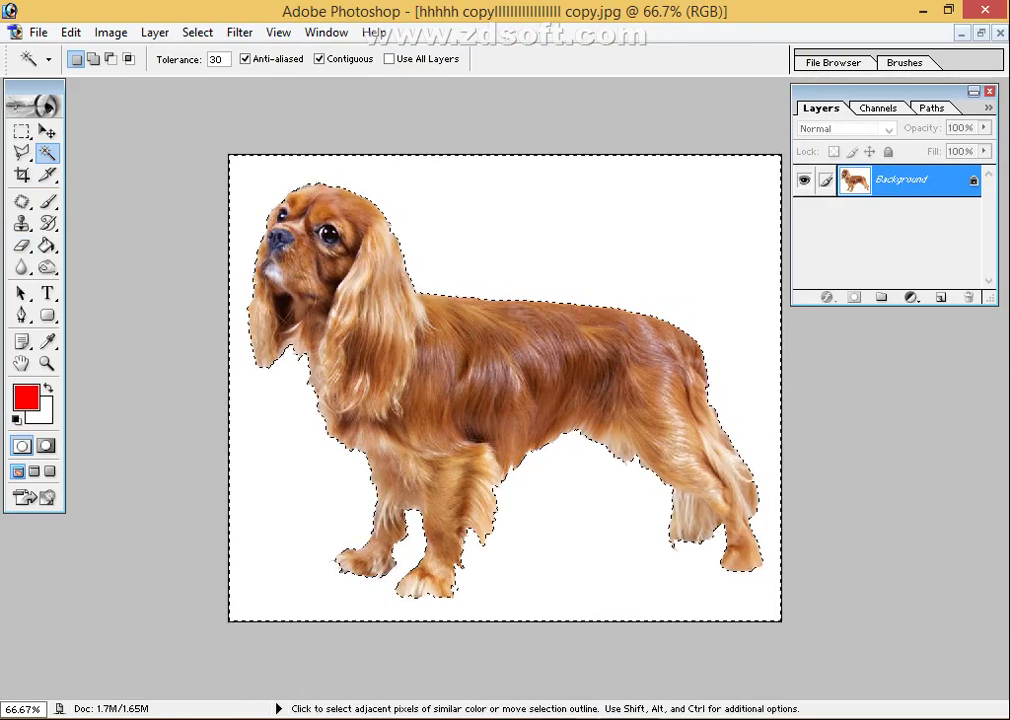
double_click(900, 179)
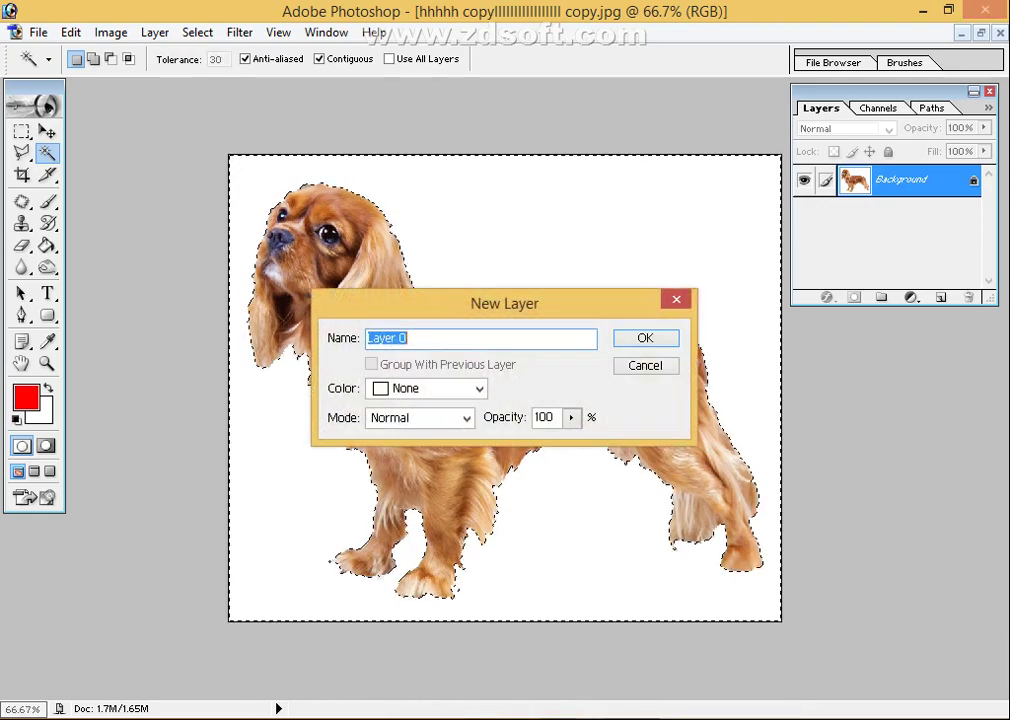
key(Return)
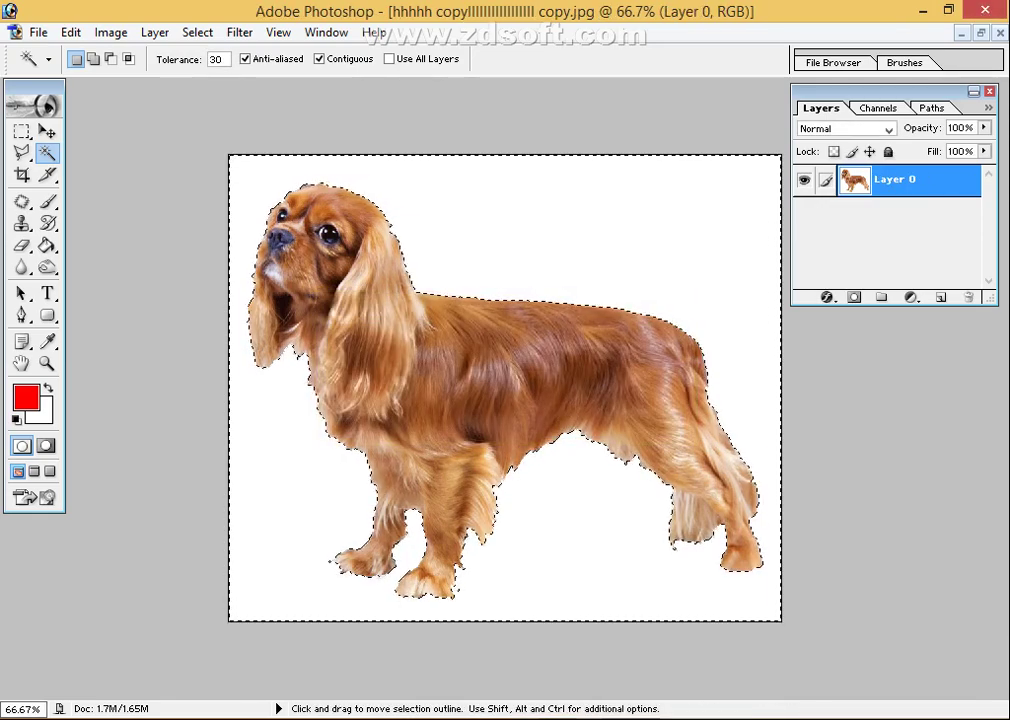
key(Delete)
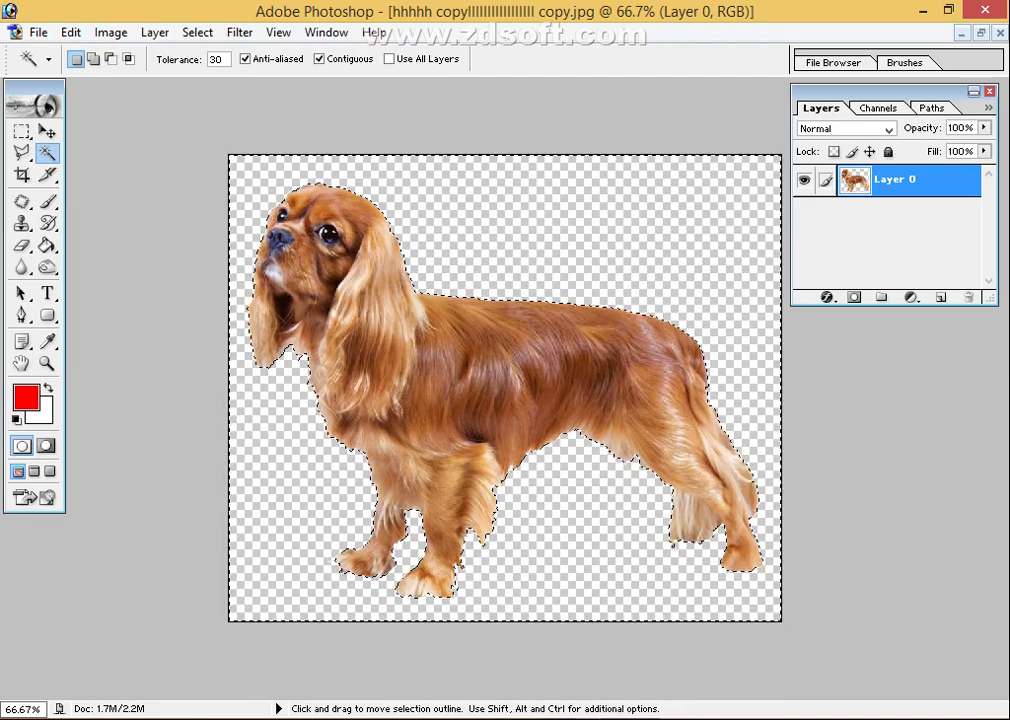
key(ctrl+d)
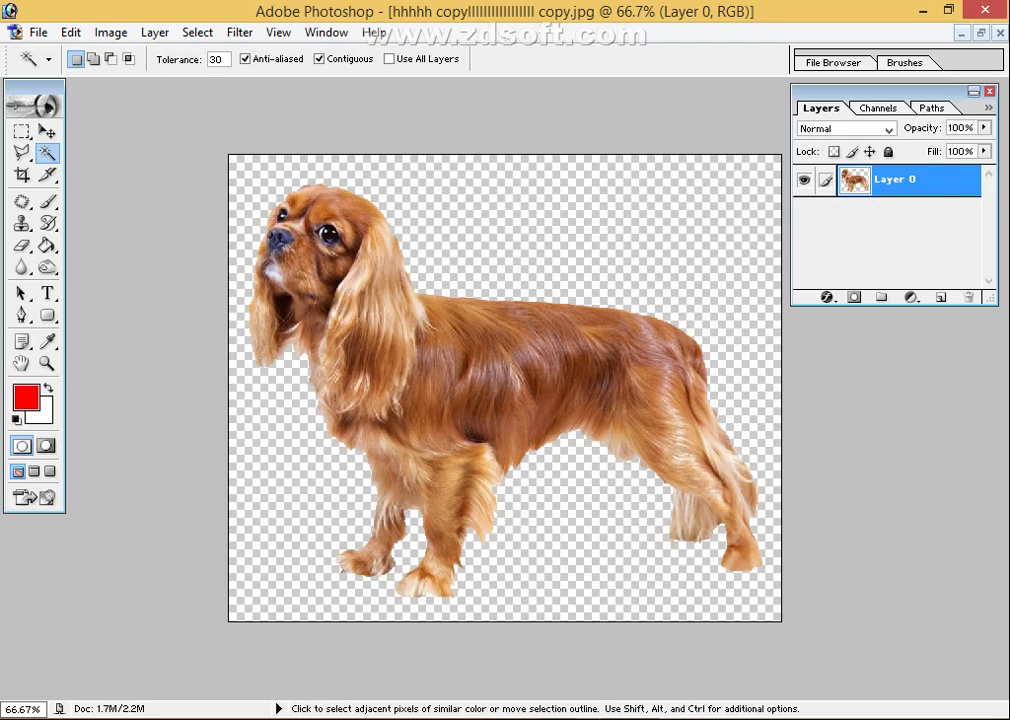
- Duplicate the cut-out dog layer twice and rename the top copy to 1
key(ctrl+j)
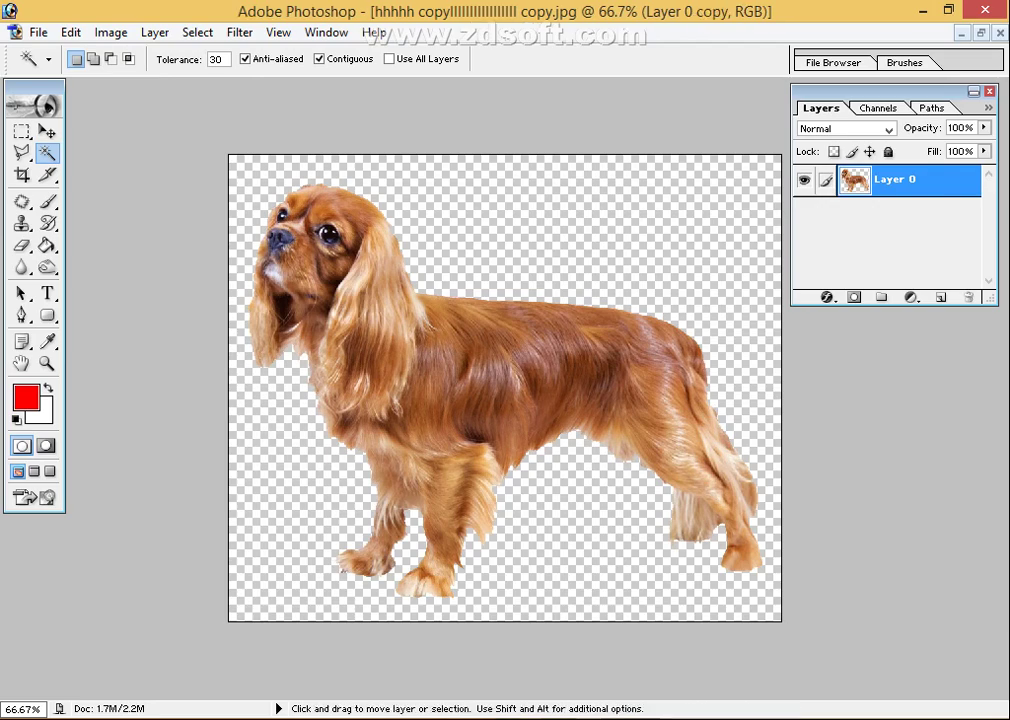
key(ctrl+j)
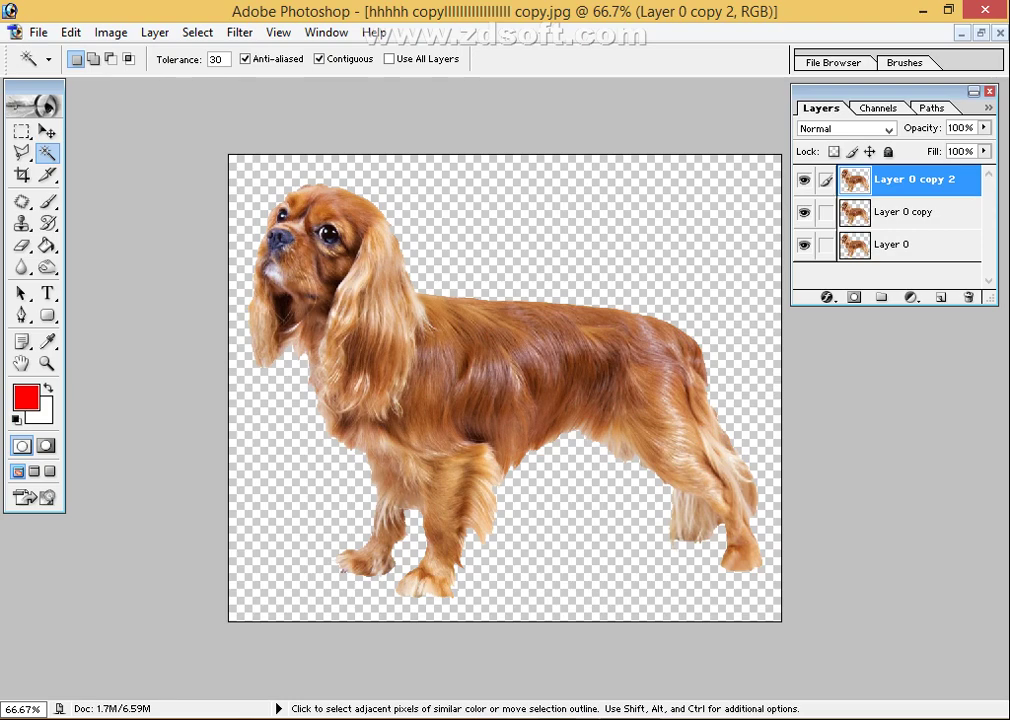
right_click(900, 186)
click(840, 200)
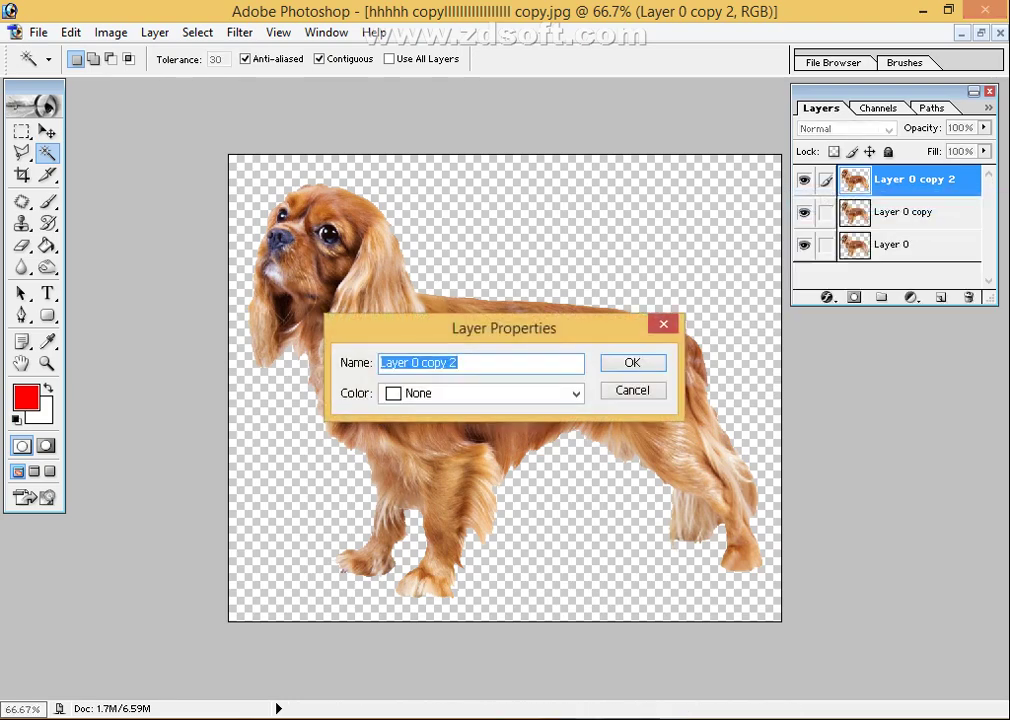
key(BackSpace)
text(1)
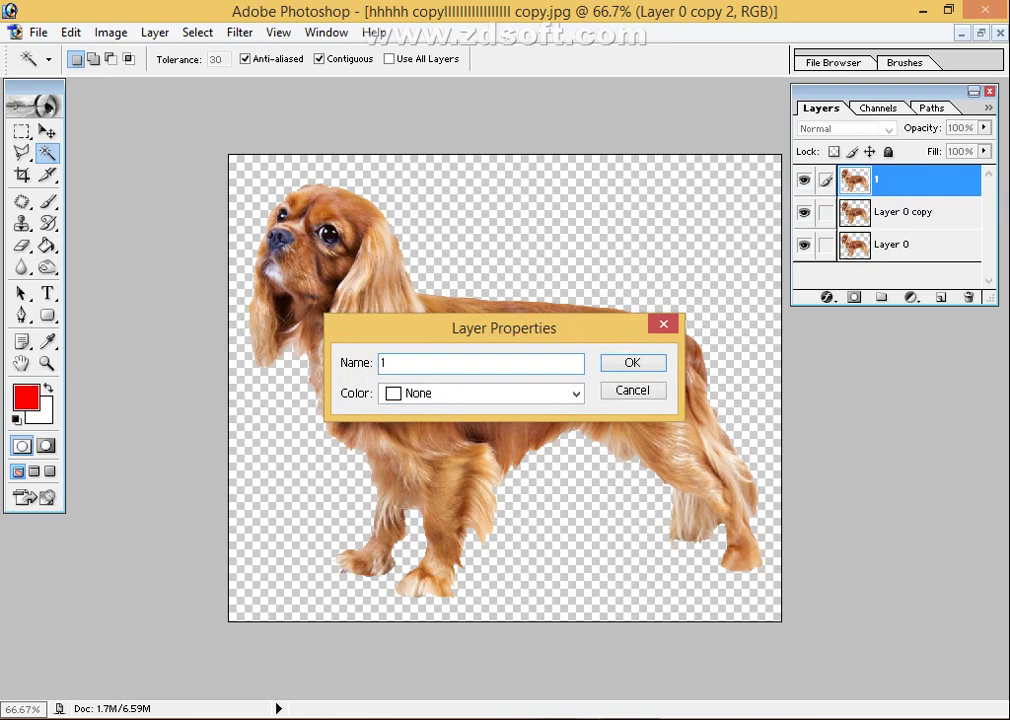
key(Return)
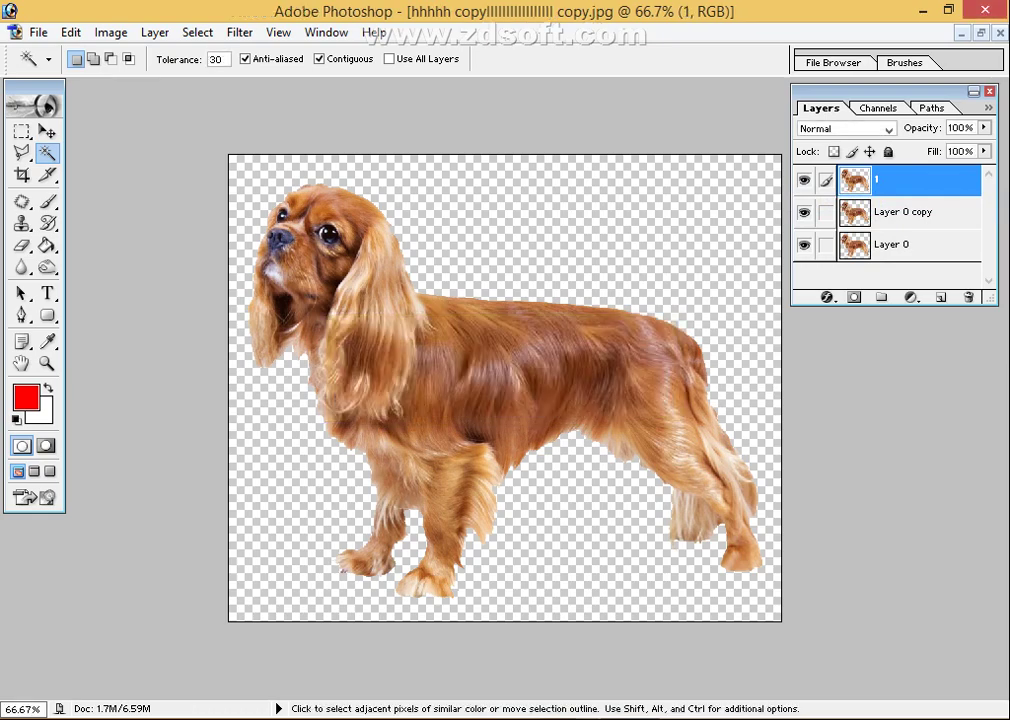
- Rename the middle copy to 2 and the original Layer 0 to 3
key(alt+bracketleft)
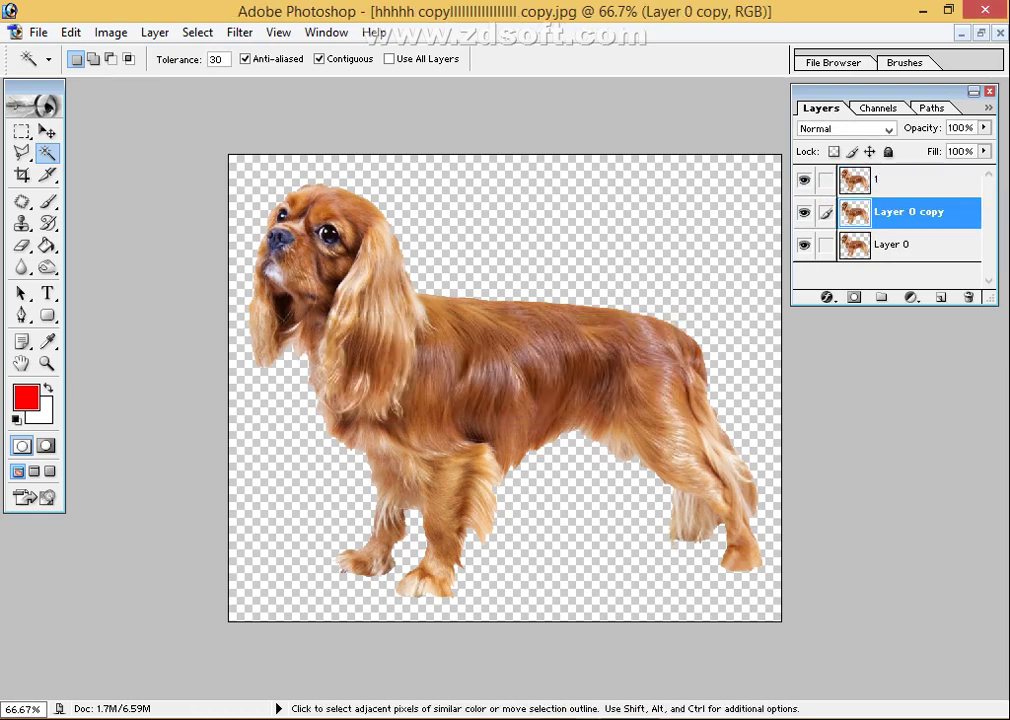
right_click(786, 214)
click(864, 227)
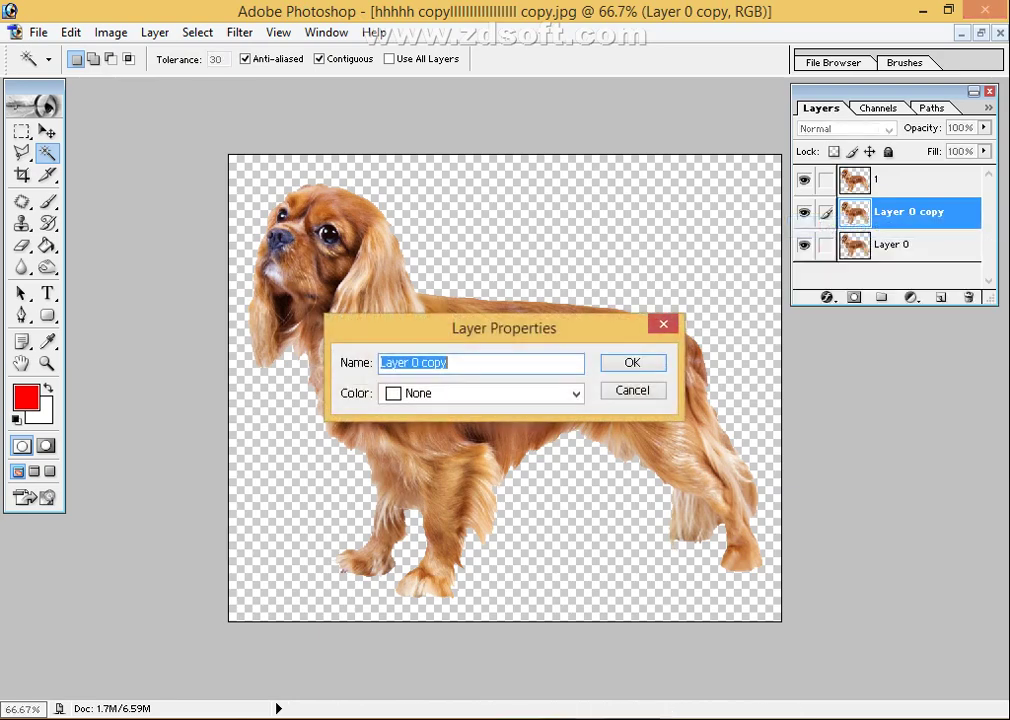
key(BackSpace)
text(2)
key(Return)
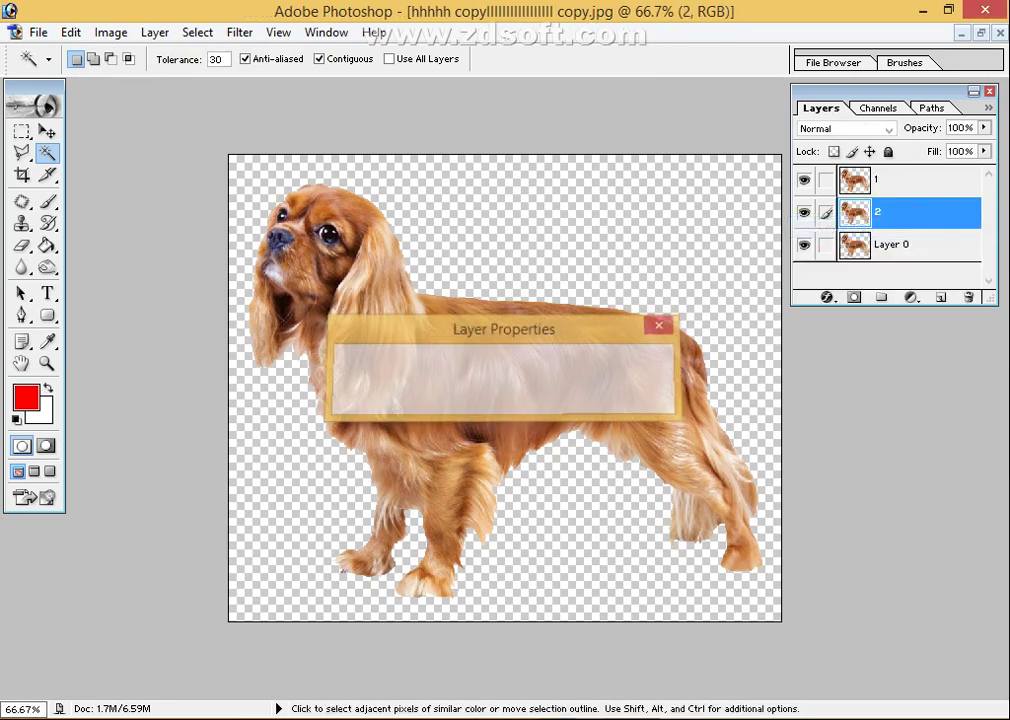
key(alt+bracketleft)
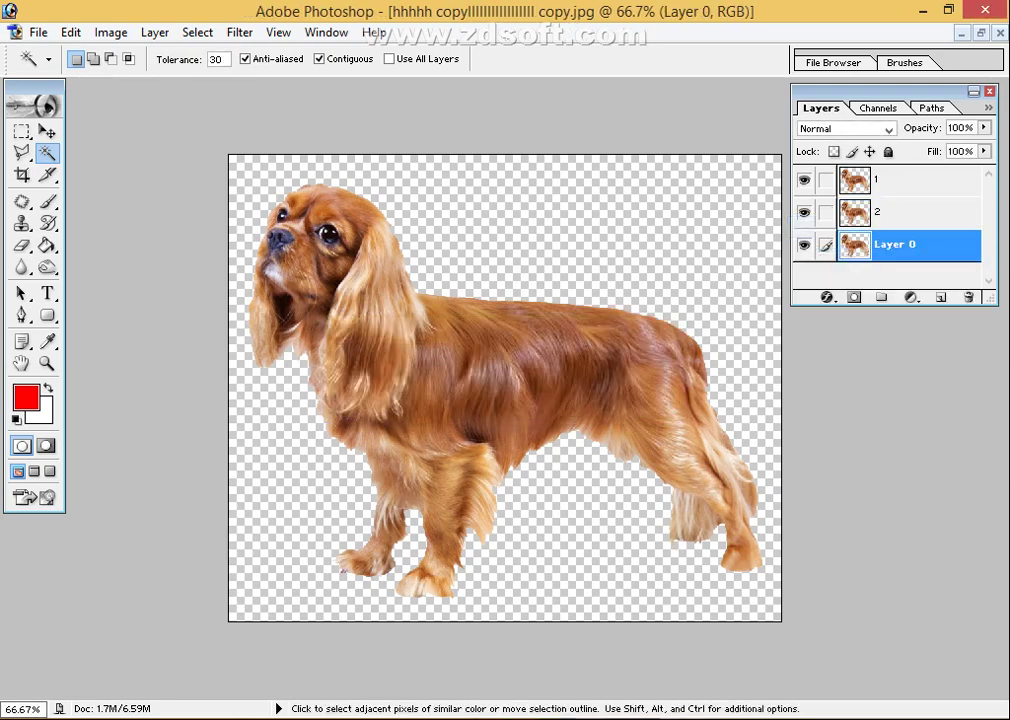
right_click(880, 246)
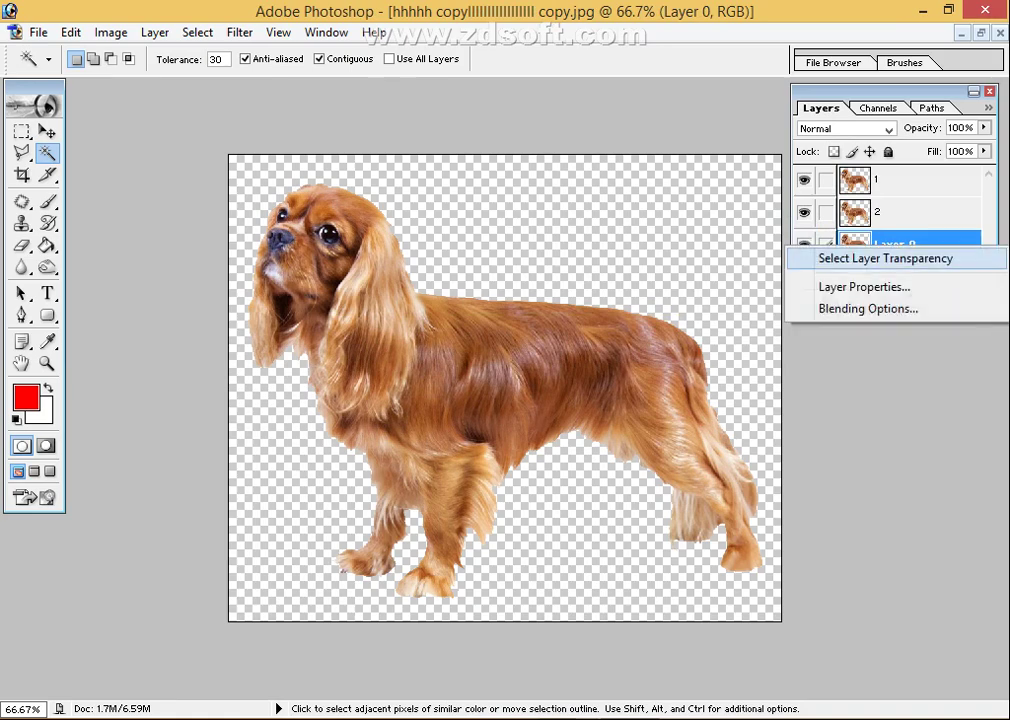
click(865, 286)
key(BackSpace)
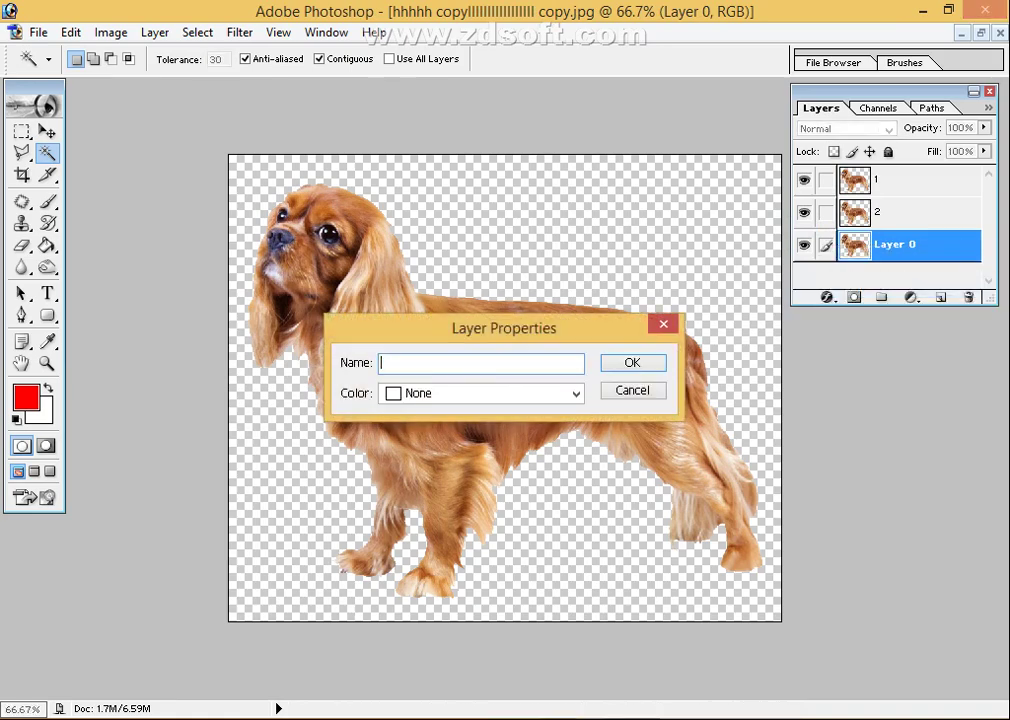
text(3)
key(Return)
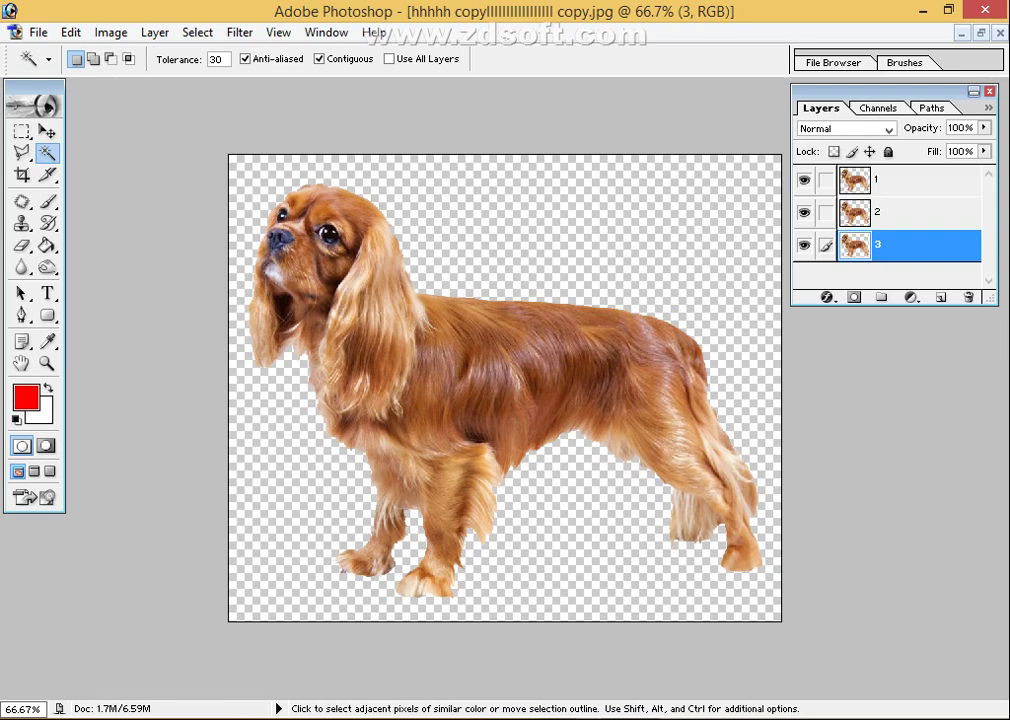
- Hide layers 3 and 2, select layer 1 and add a new empty layer above it
click(804, 245)
click(804, 212)
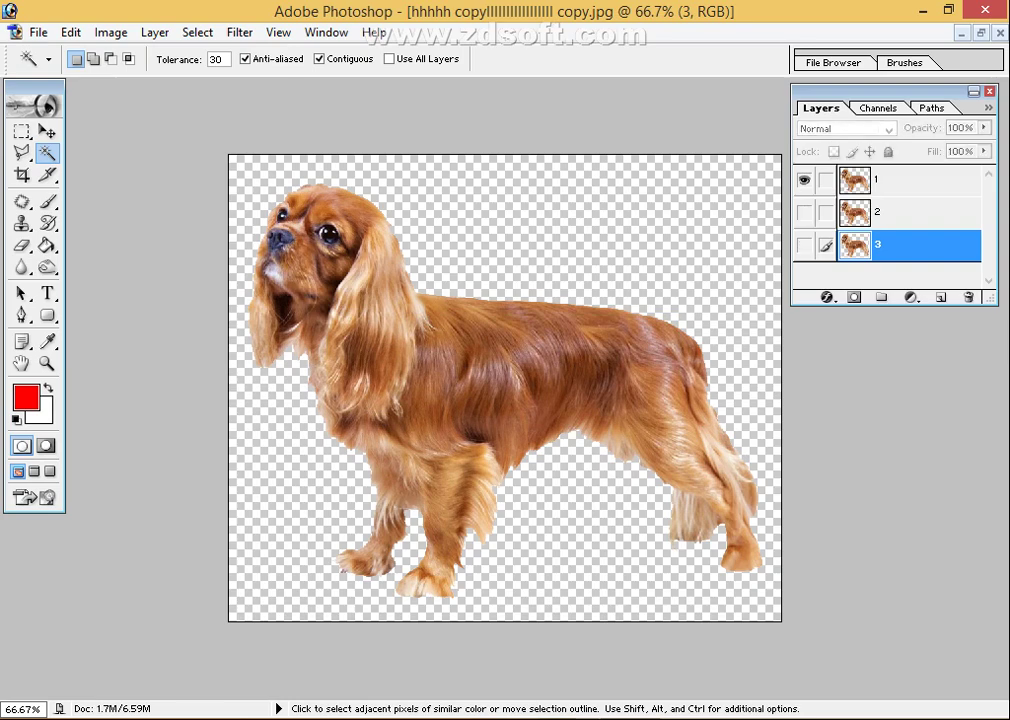
click(910, 180)
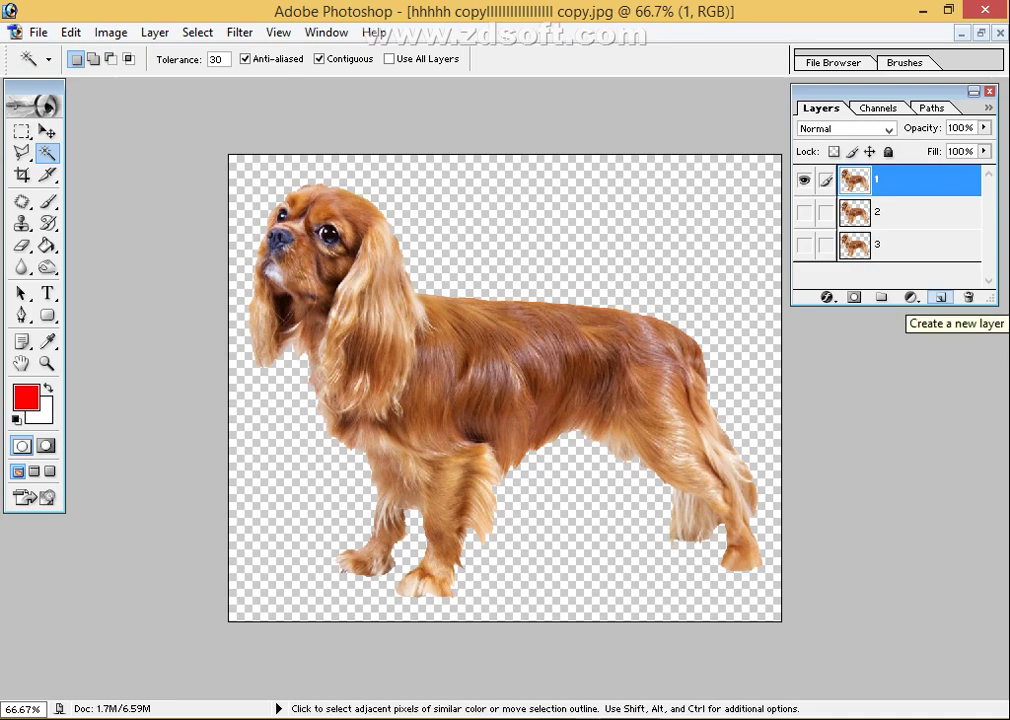
click(940, 297)
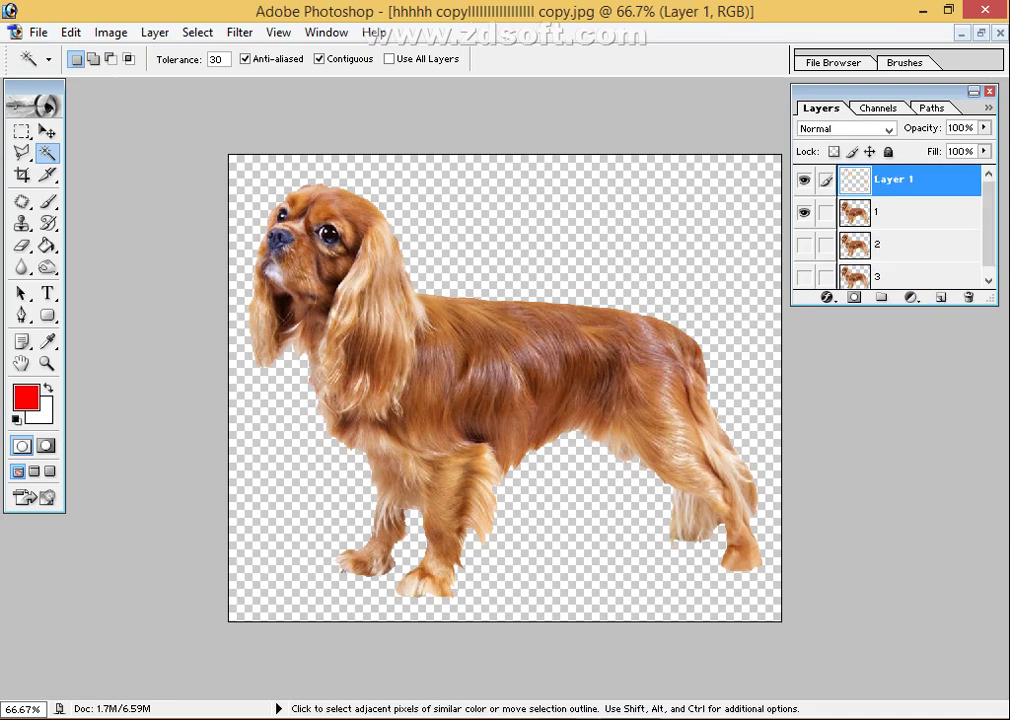
key(u)
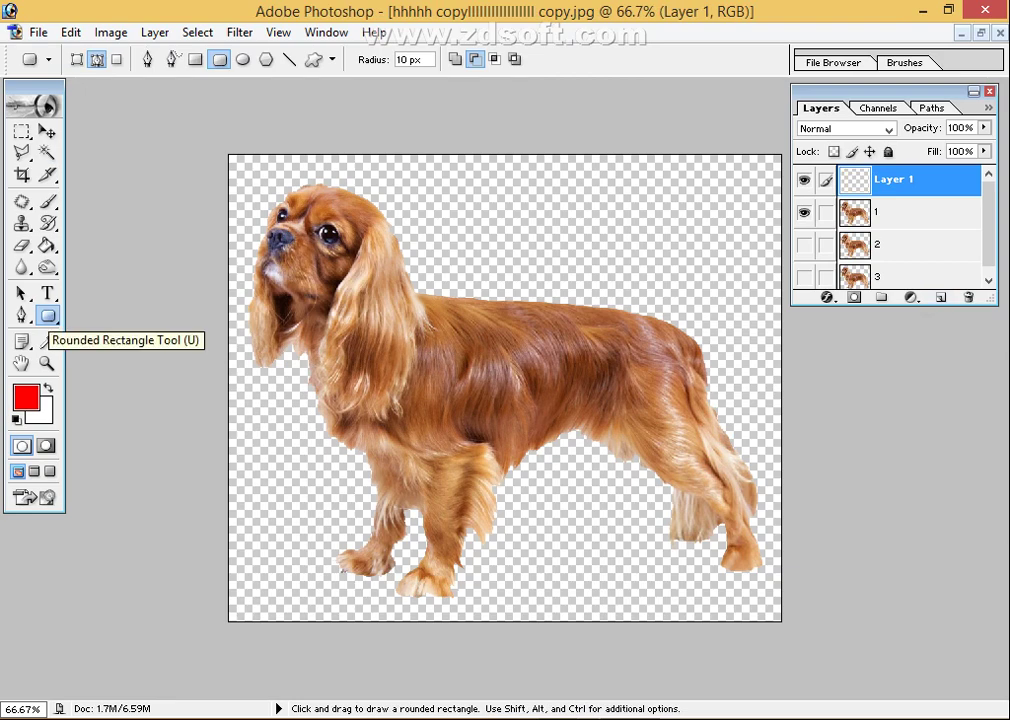
- Draw a tall rounded-rectangle path over the dog's middle and turn it into a selection
click(48, 316)
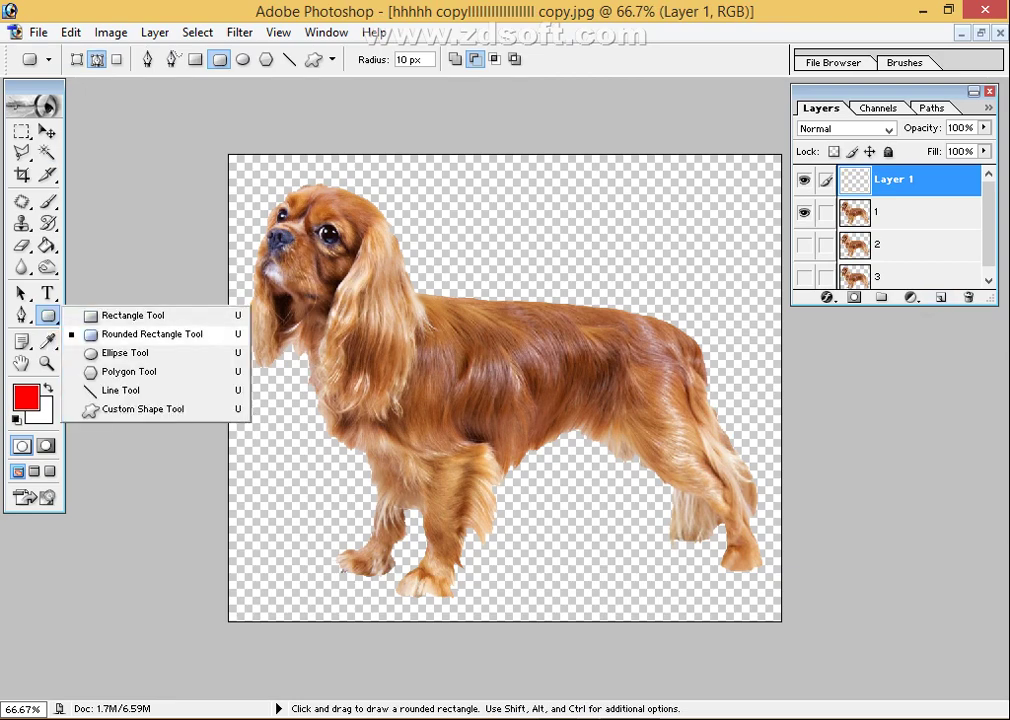
click(150, 334)
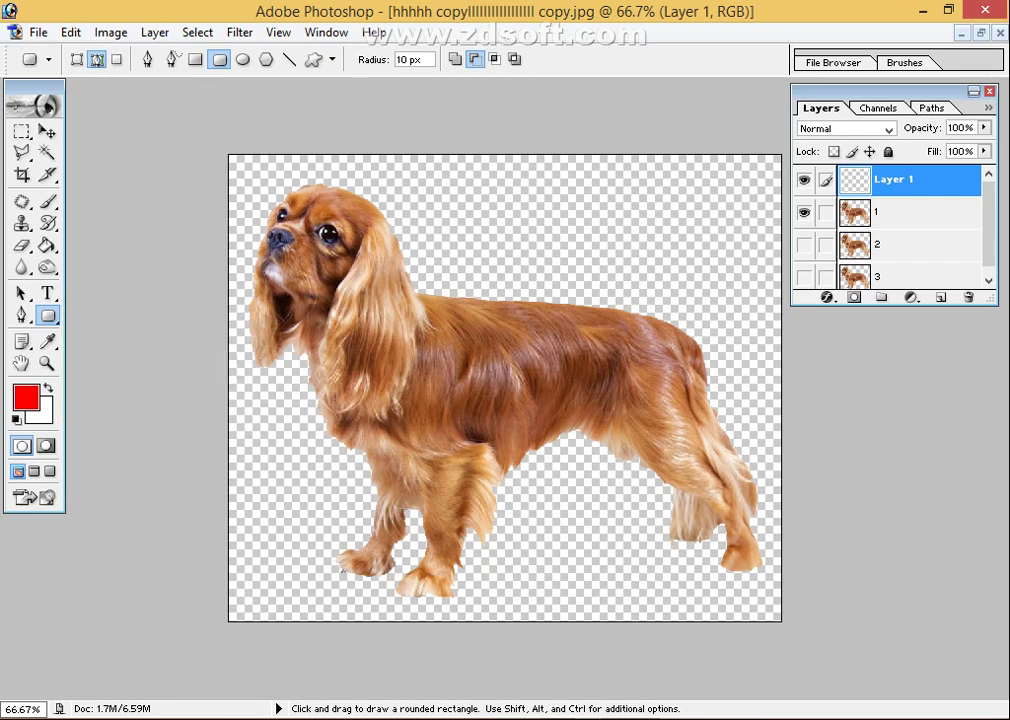
click(77, 59)
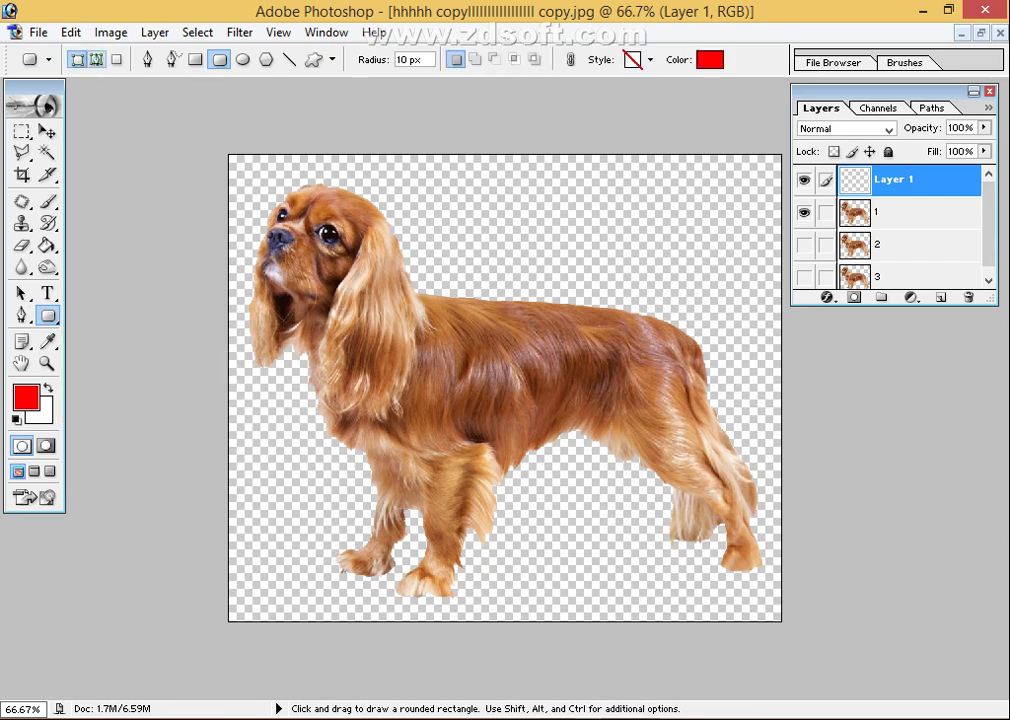
click(96, 59)
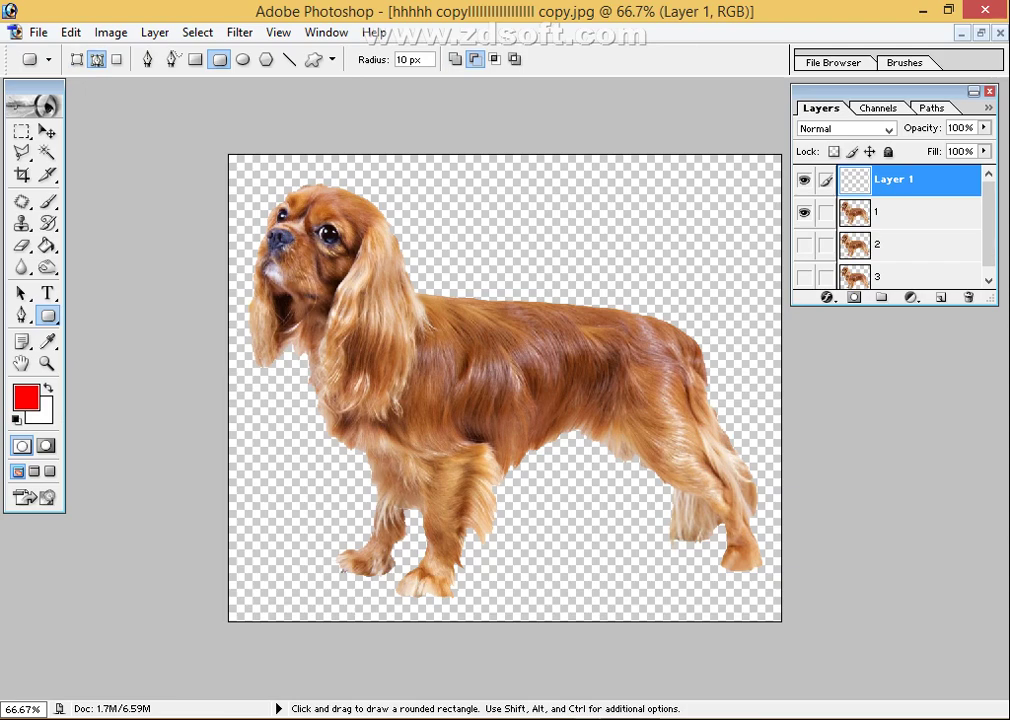
drag(472, 220, 502, 519)
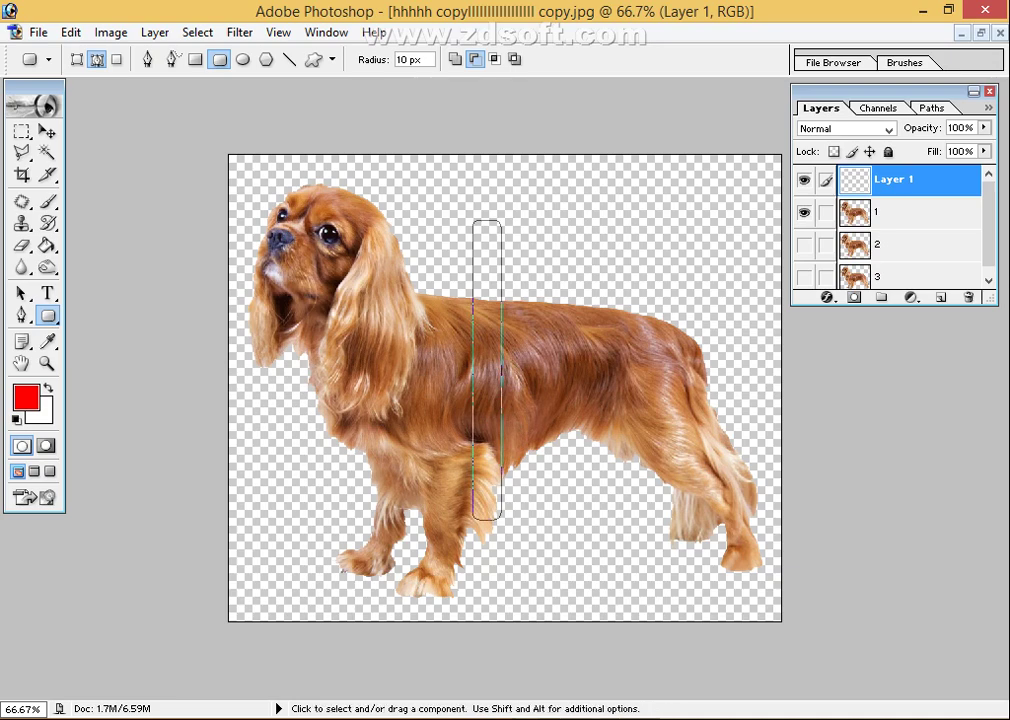
key(ctrl+Return)
- Set the foreground colour to white, fill the selection with it and deselect
click(25, 398)
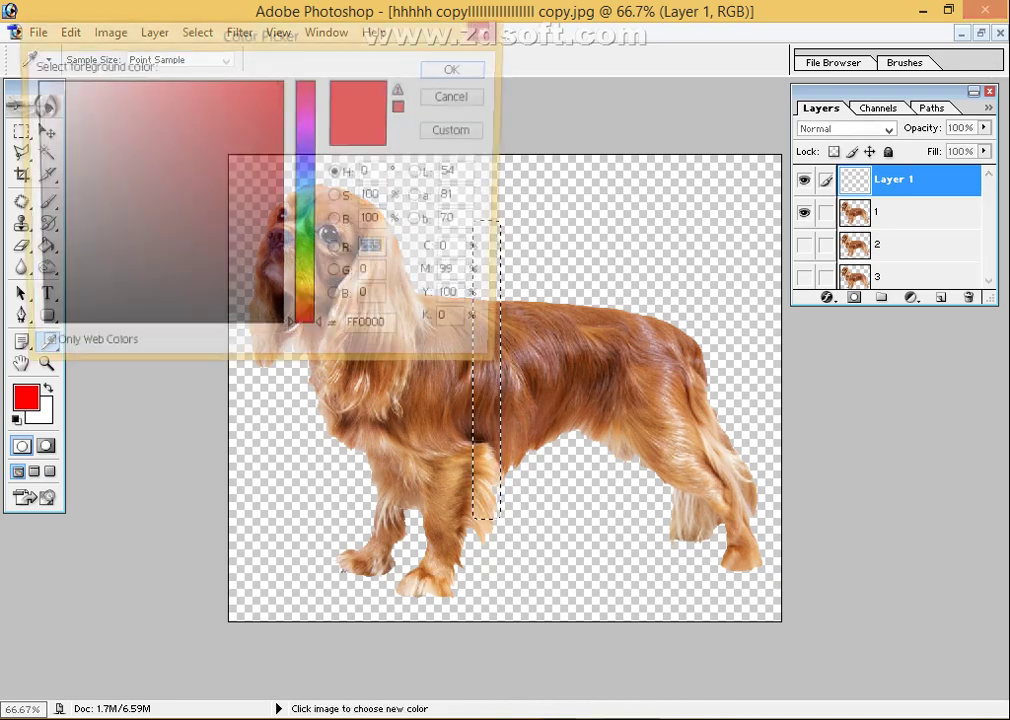
click(33, 83)
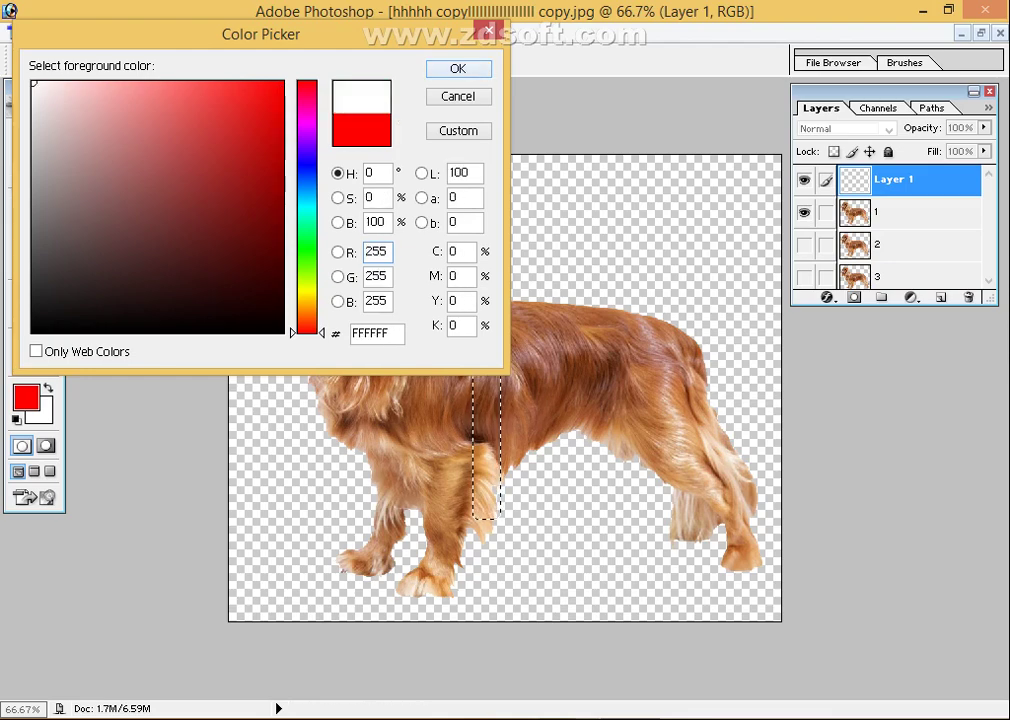
key(Return)
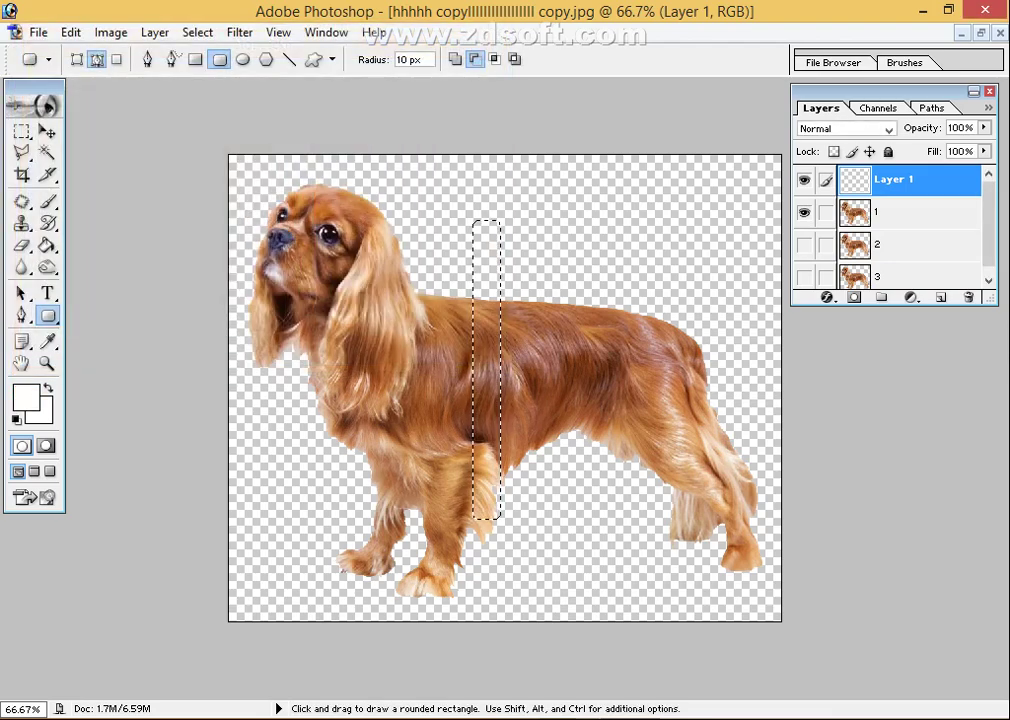
key(alt)
key(alt+BackSpace)
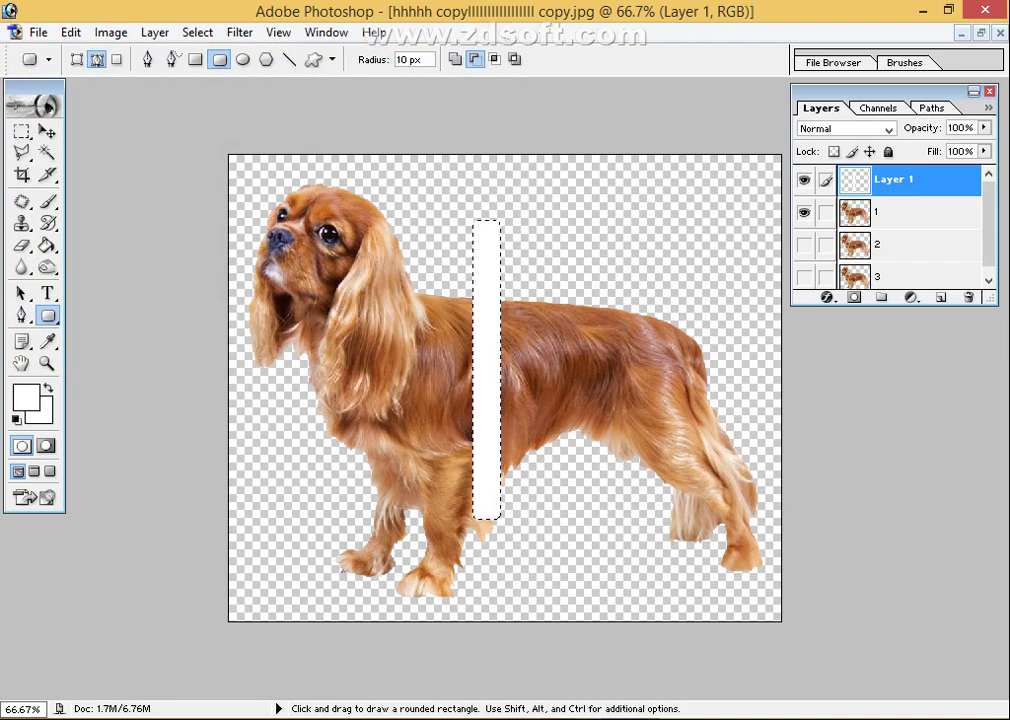
key(ctrl+d)
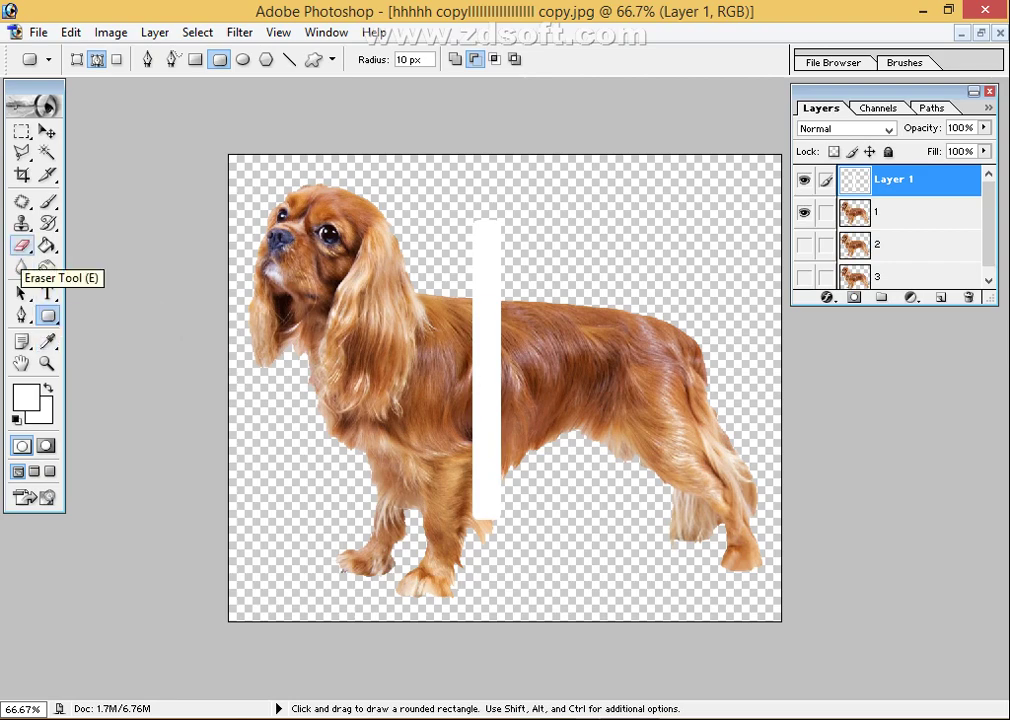
- Rename the white-bar layer from Layer 1 to 'Lines' in Layer Properties
click(22, 245)
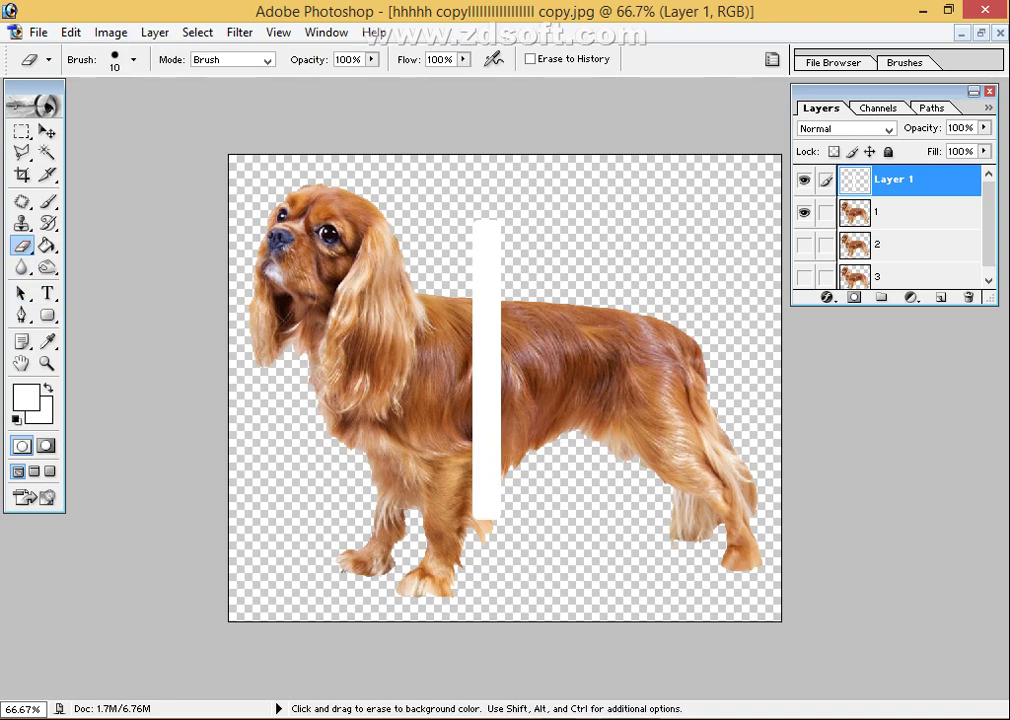
right_click(895, 180)
click(862, 196)
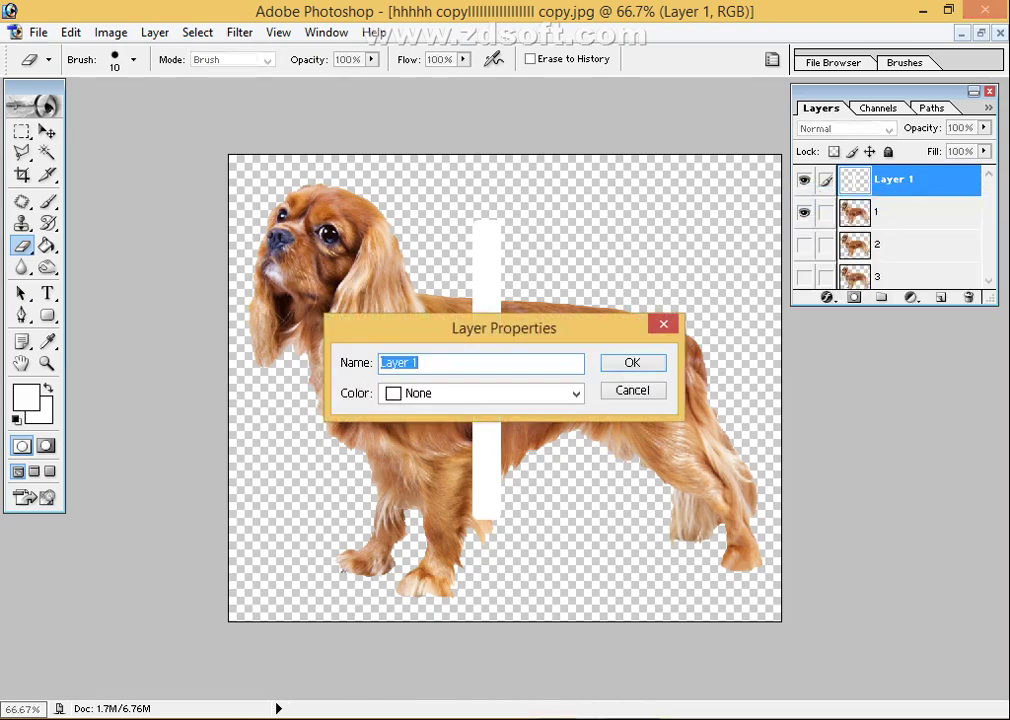
key(BackSpace)
text(Li)
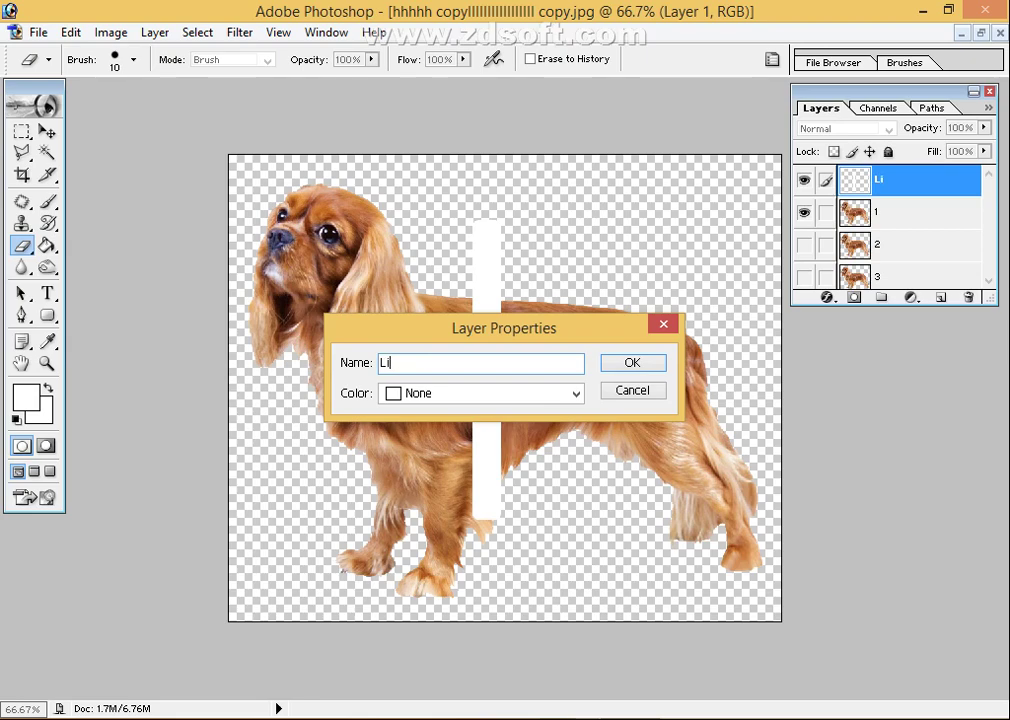
text(nes)
key(Return)
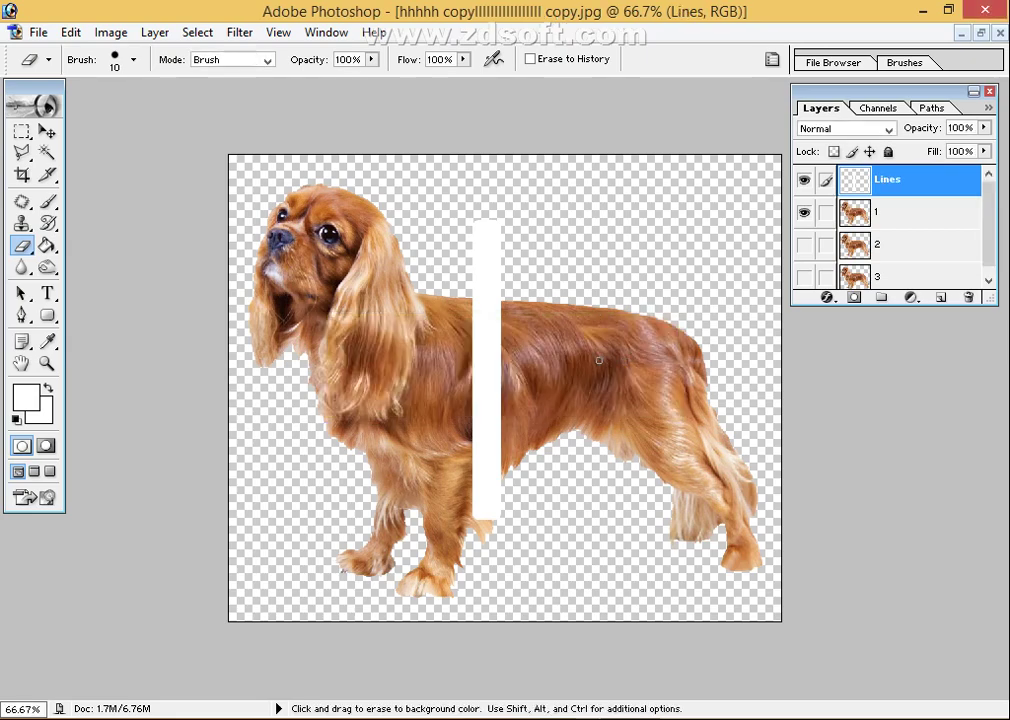
- Free-transform the white bar slightly right and rotate it about -2.6° off vertical
key(v)
key(ctrl+t)
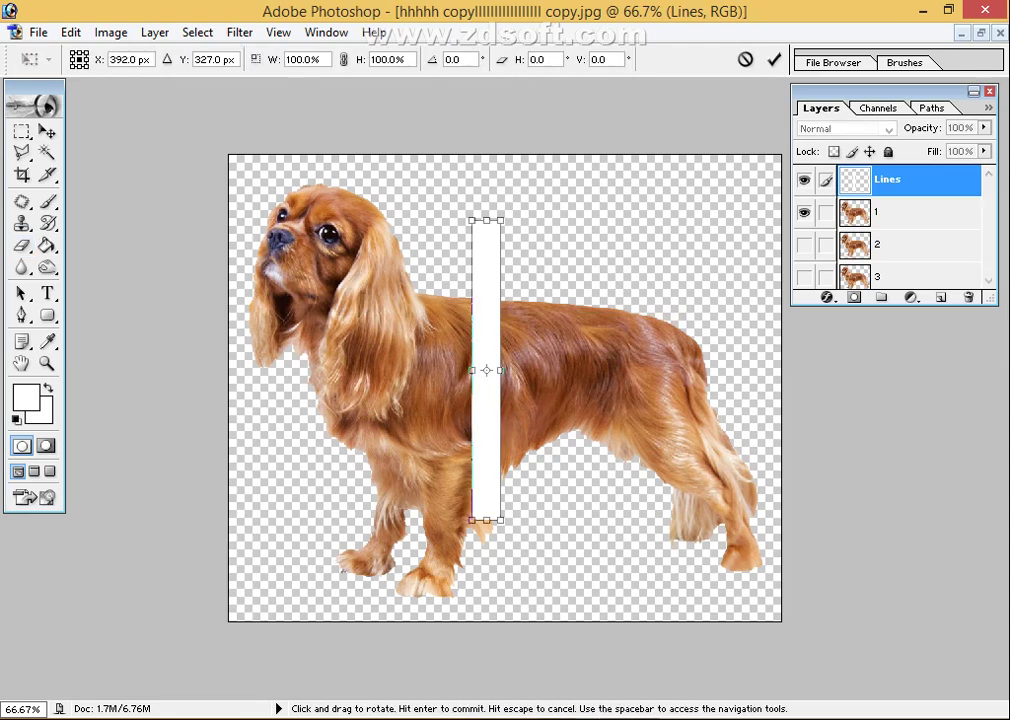
drag(486, 370, 525, 370)
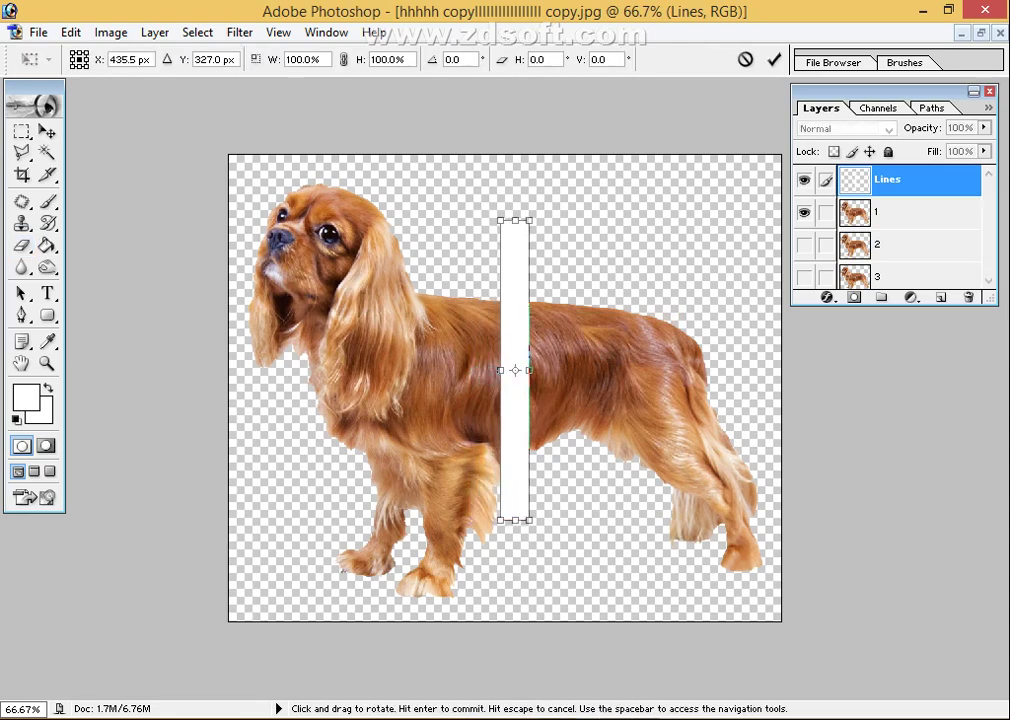
drag(560, 540, 573, 537)
drag(525, 420, 518, 420)
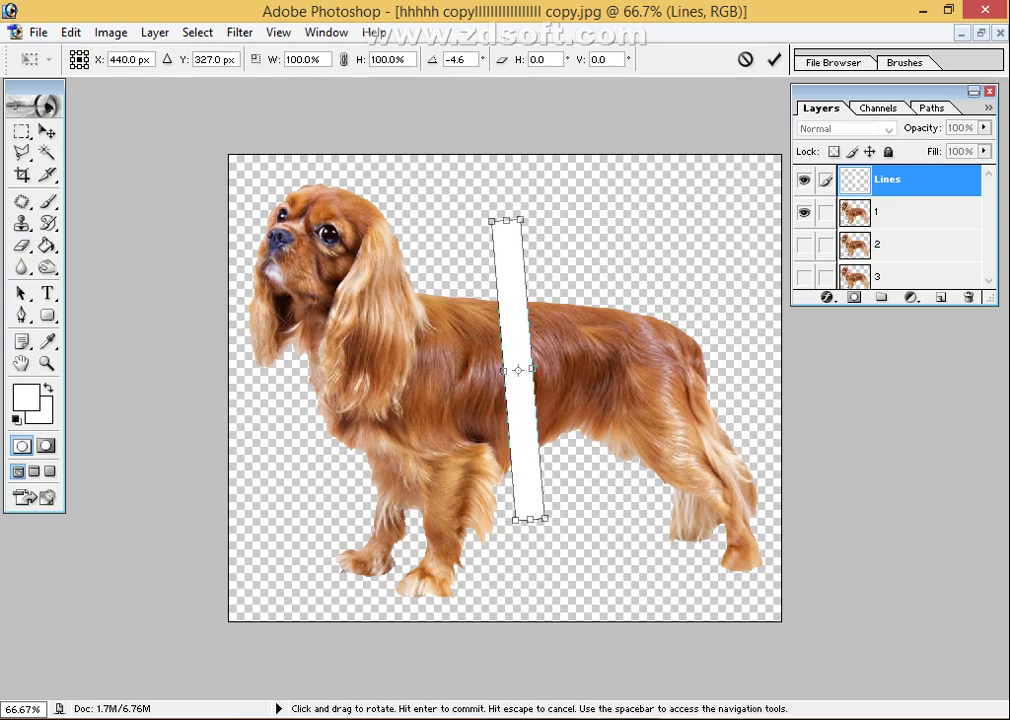
drag(565, 535, 559, 535)
drag(519, 420, 520, 425)
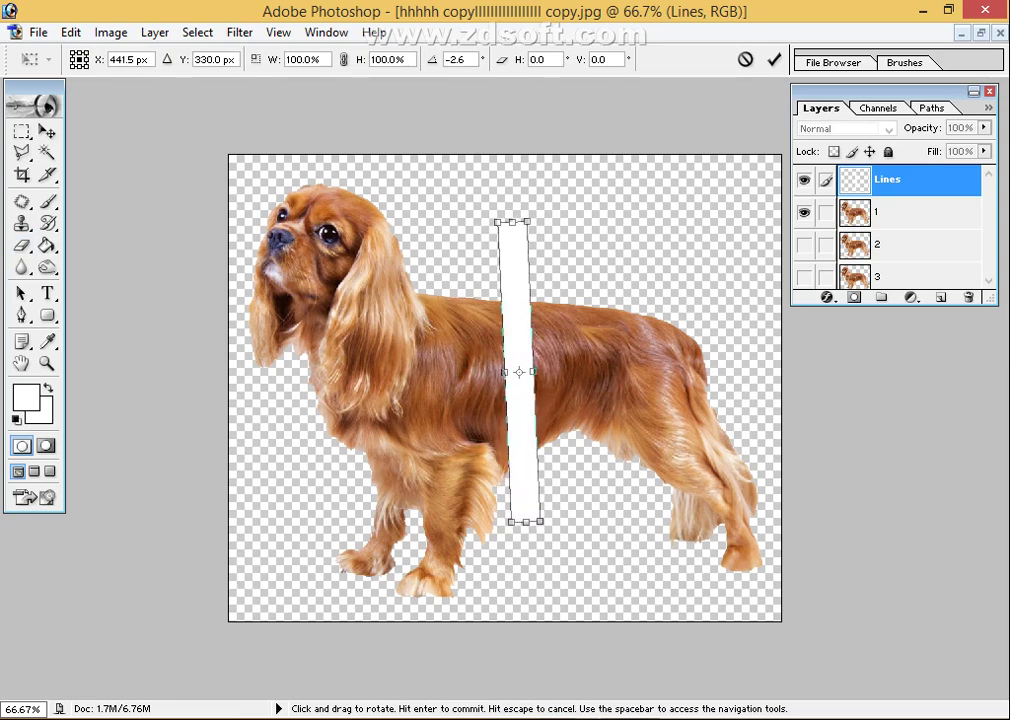
key(Return)
- Duplicate the Lines layer and move the copied bar to the right of the first
key(e)
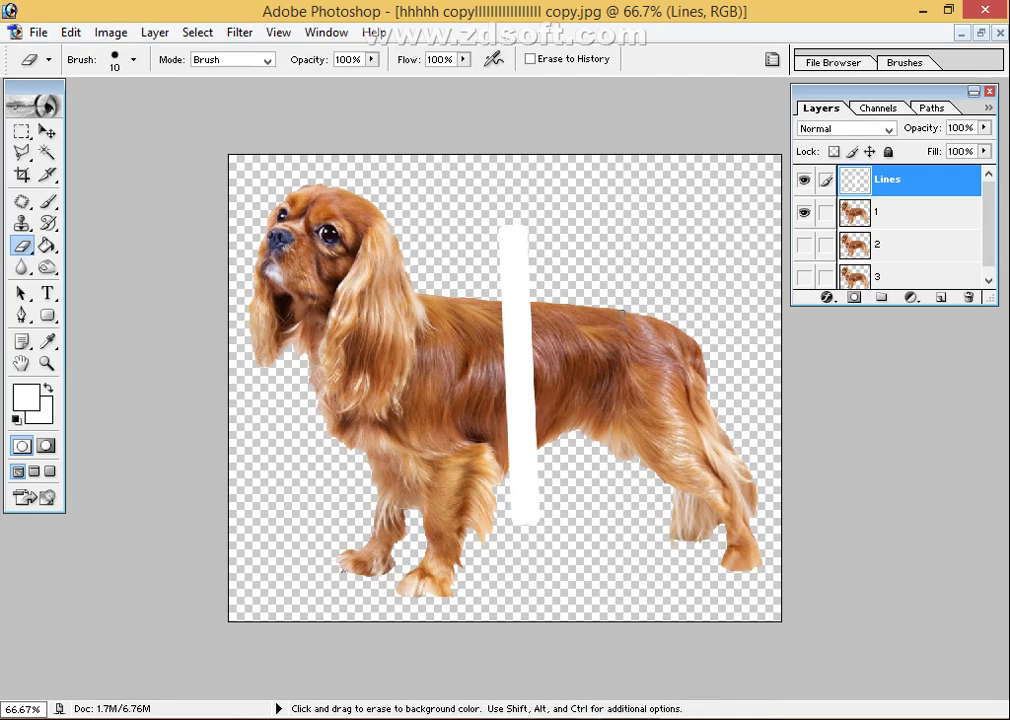
key(ctrl+j)
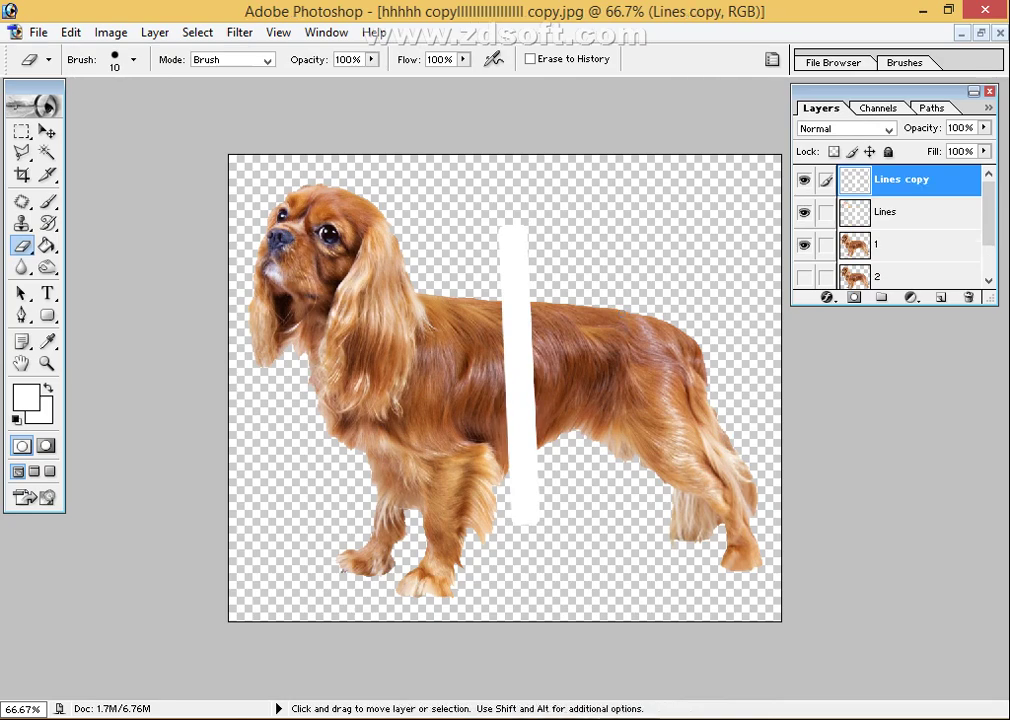
key(ctrl+t)
drag(518, 375, 569, 373)
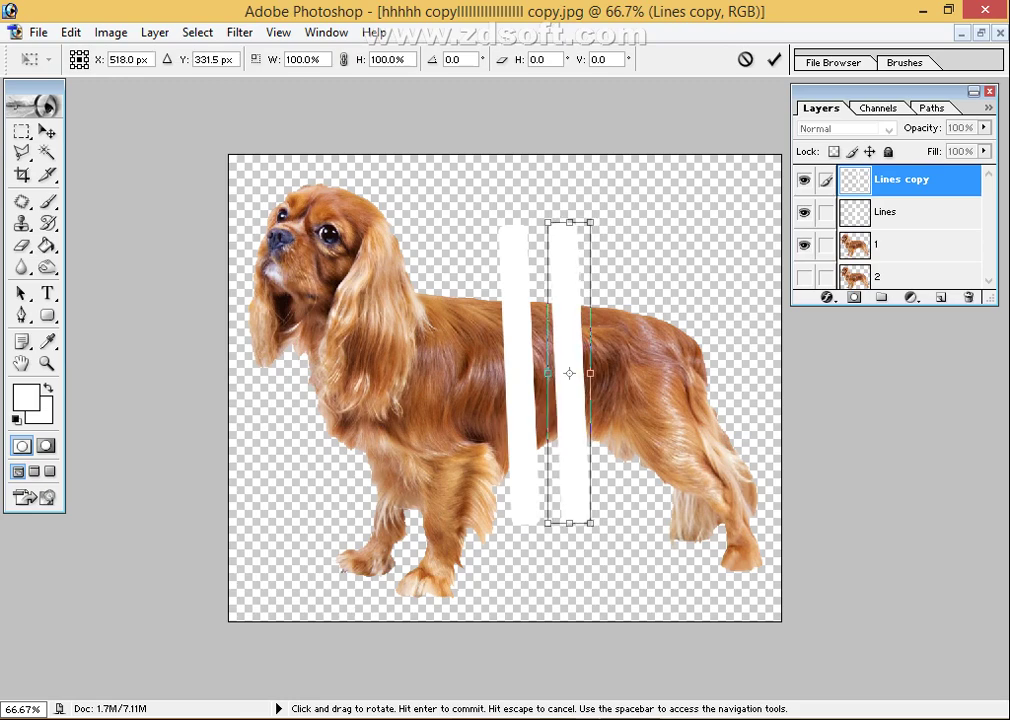
key(Return)
- Duplicate again, move the third bar further right, and merge the copies into Lines
key(e)
key(ctrl)
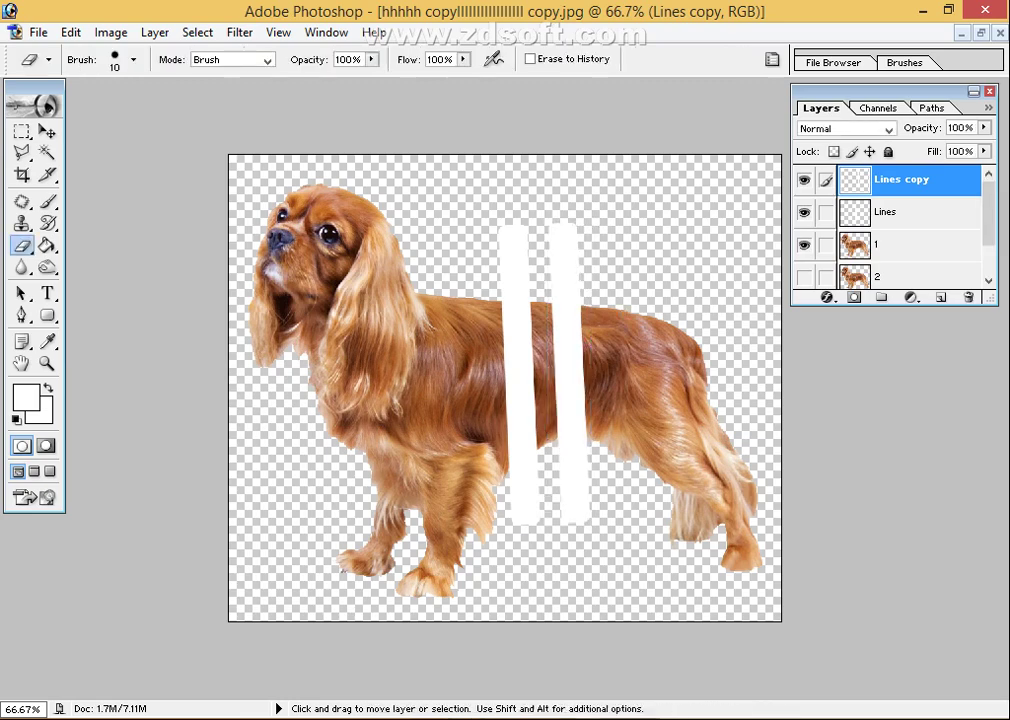
key(ctrl+j)
key(ctrl+t)
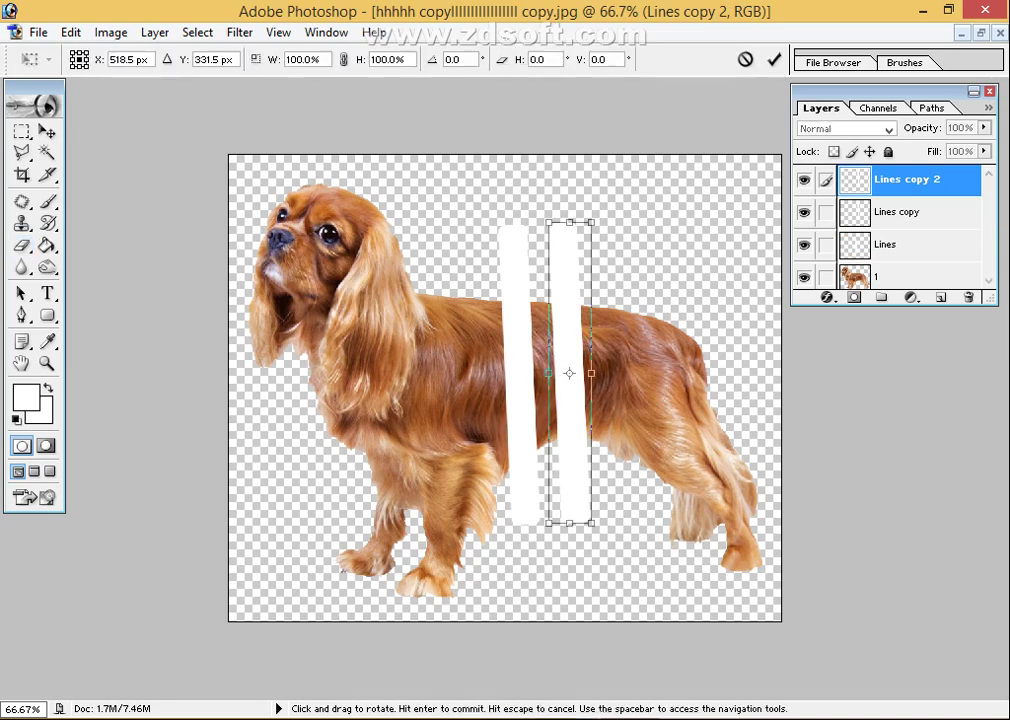
drag(569, 420, 607, 420)
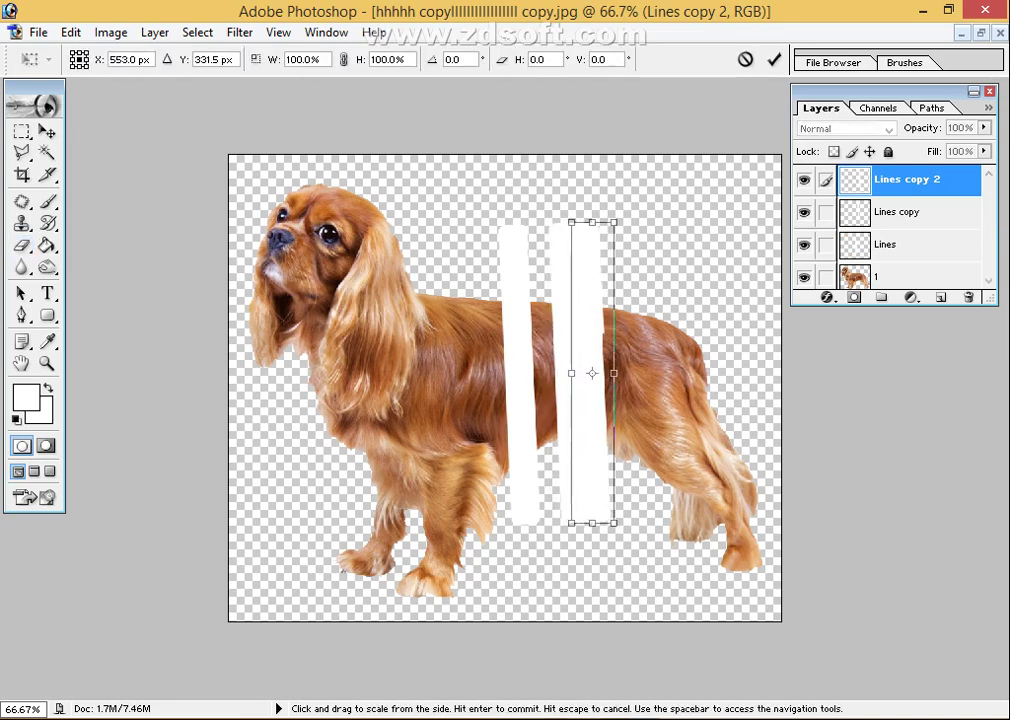
drag(607, 373, 622, 370)
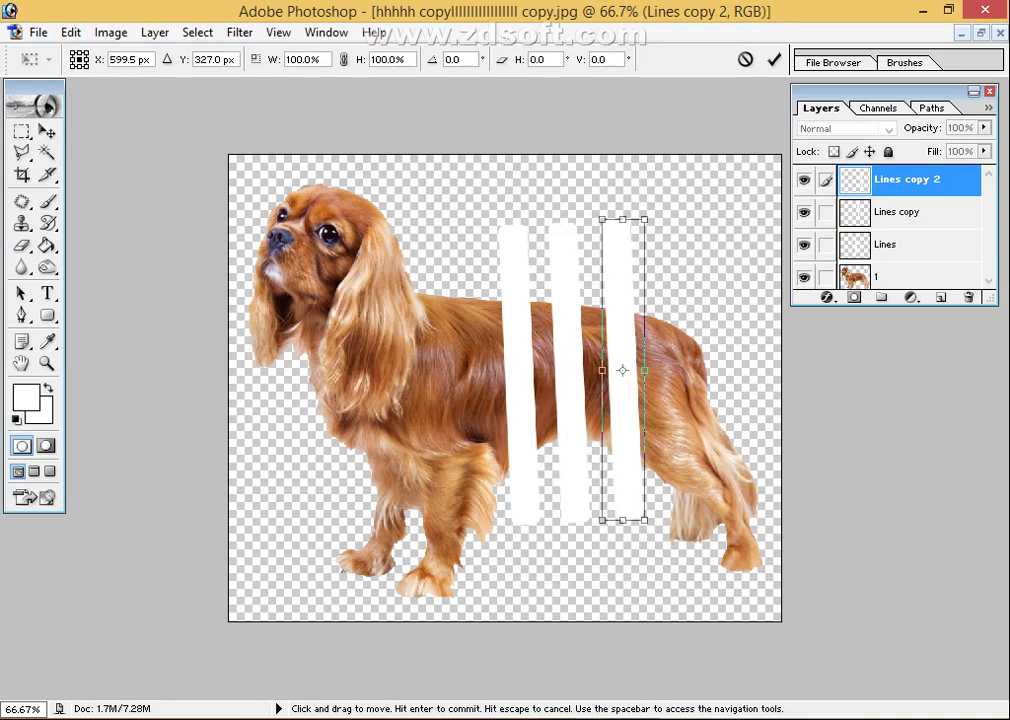
key(Return)
key(e)
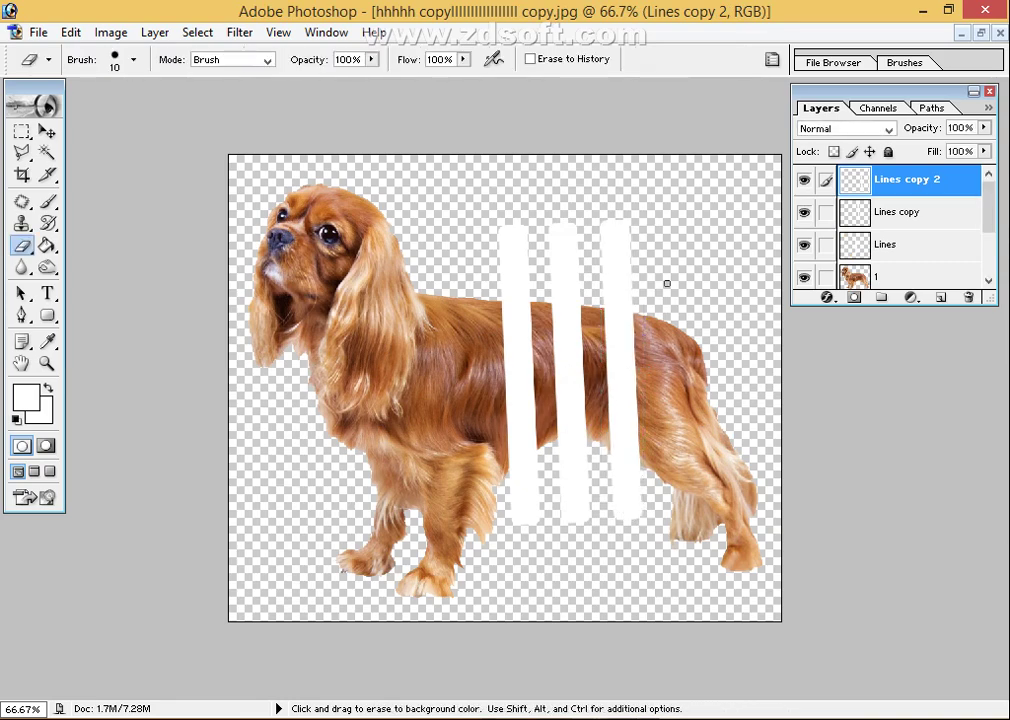
key(Delete)
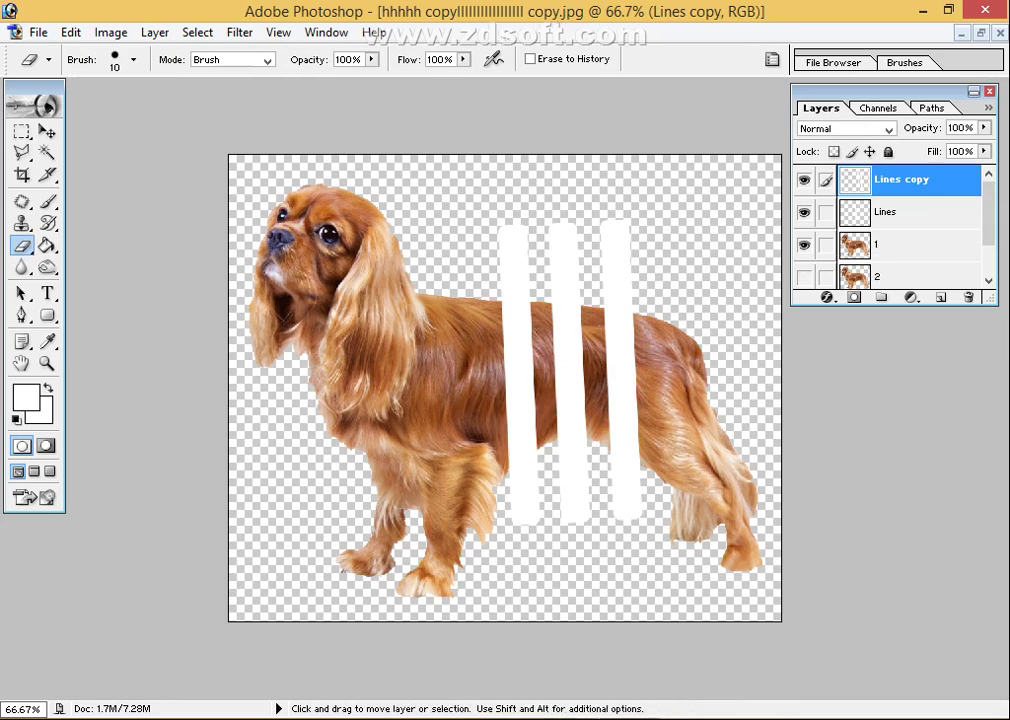
key(Delete)
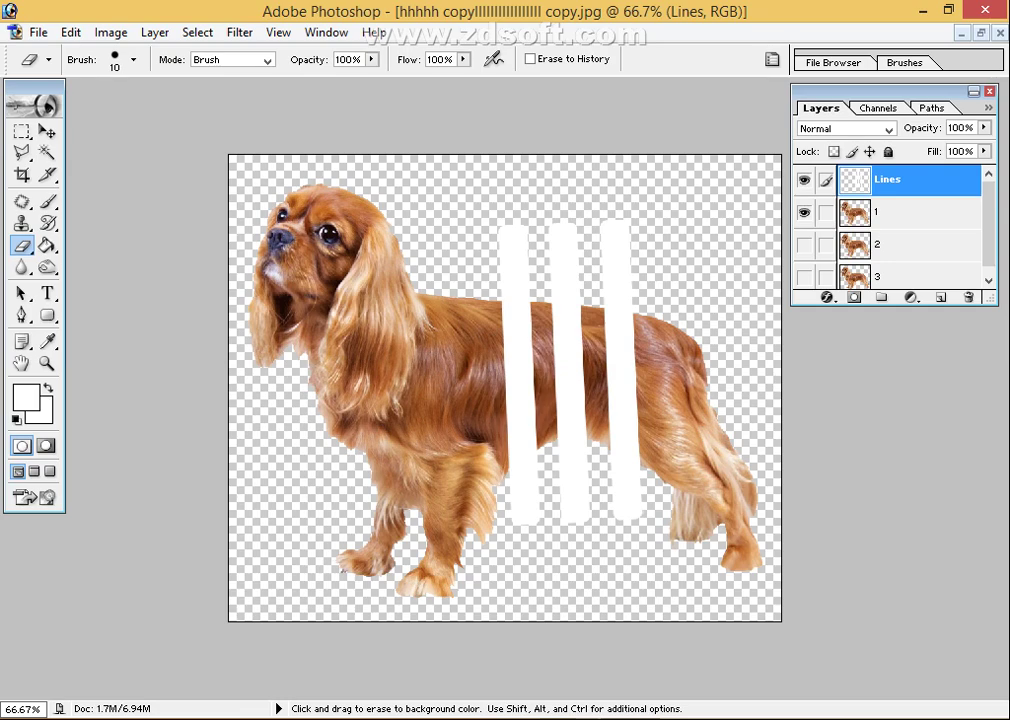
- Load the three bars as a selection, mask them out of dog layer 1, and reshow Lines
ctrl+click(854, 179)
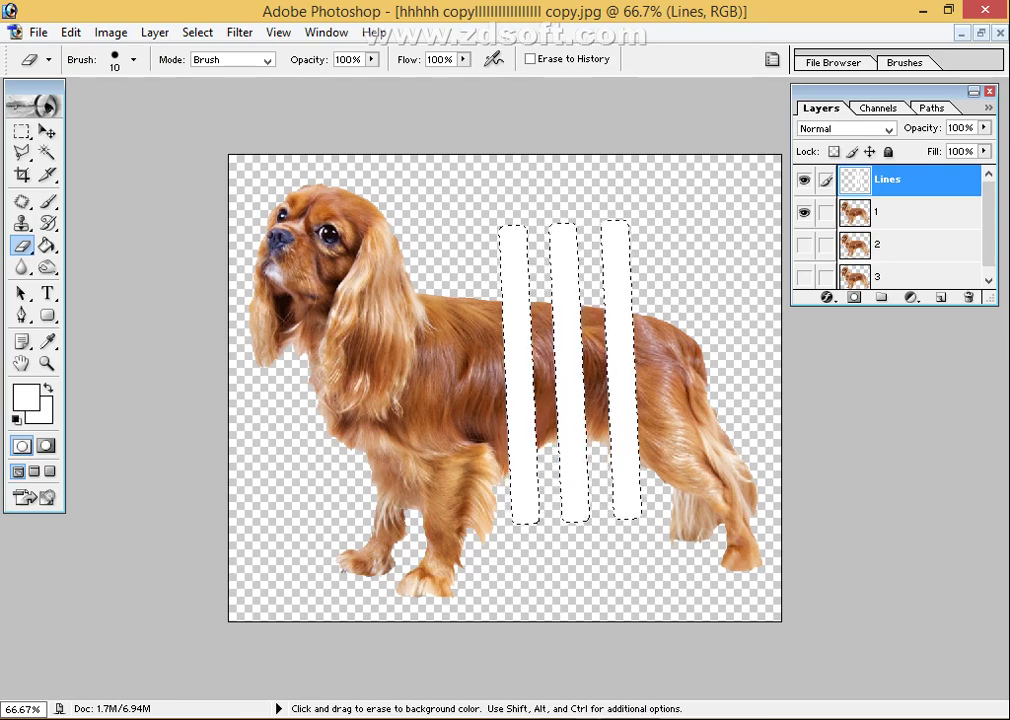
click(804, 179)
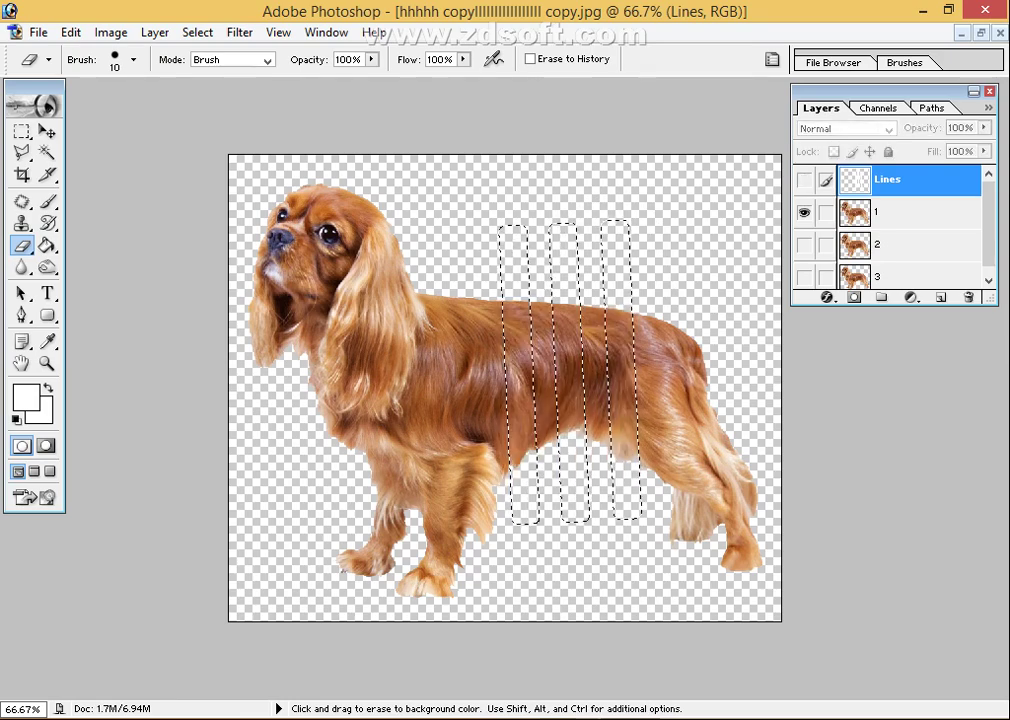
click(915, 212)
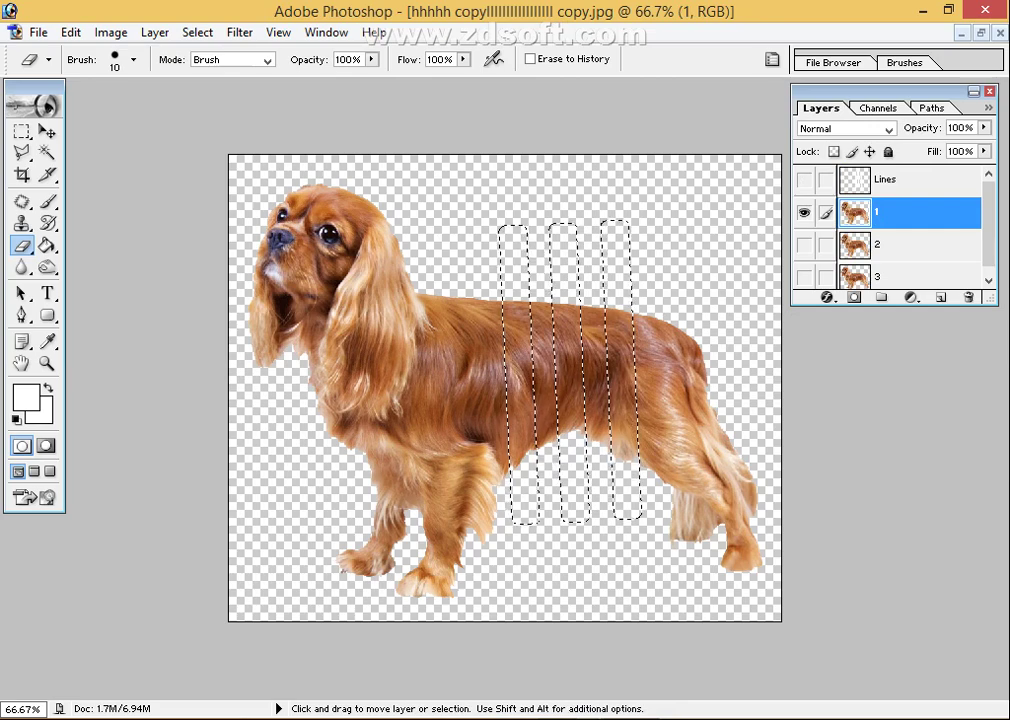
key(ctrl+shift+i)
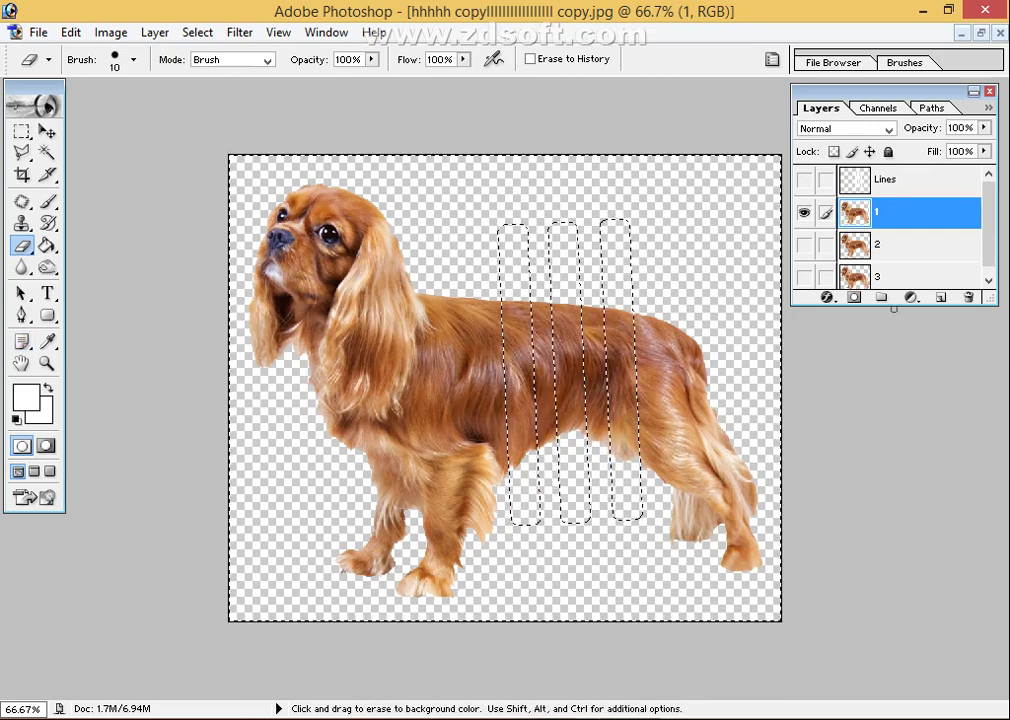
click(854, 297)
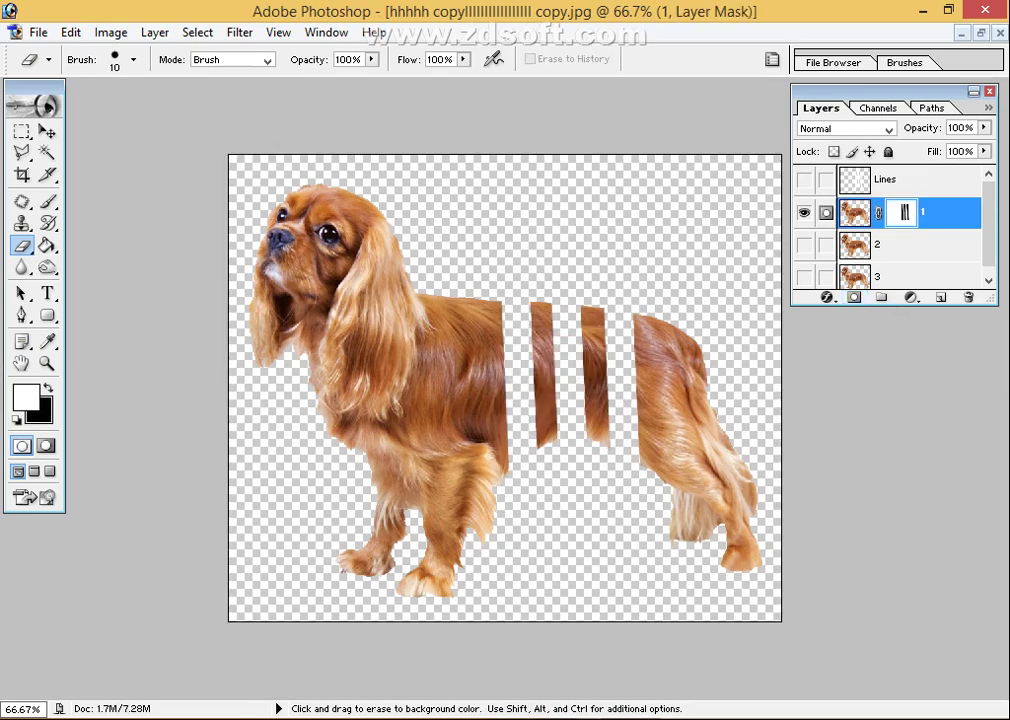
click(804, 179)
click(900, 179)
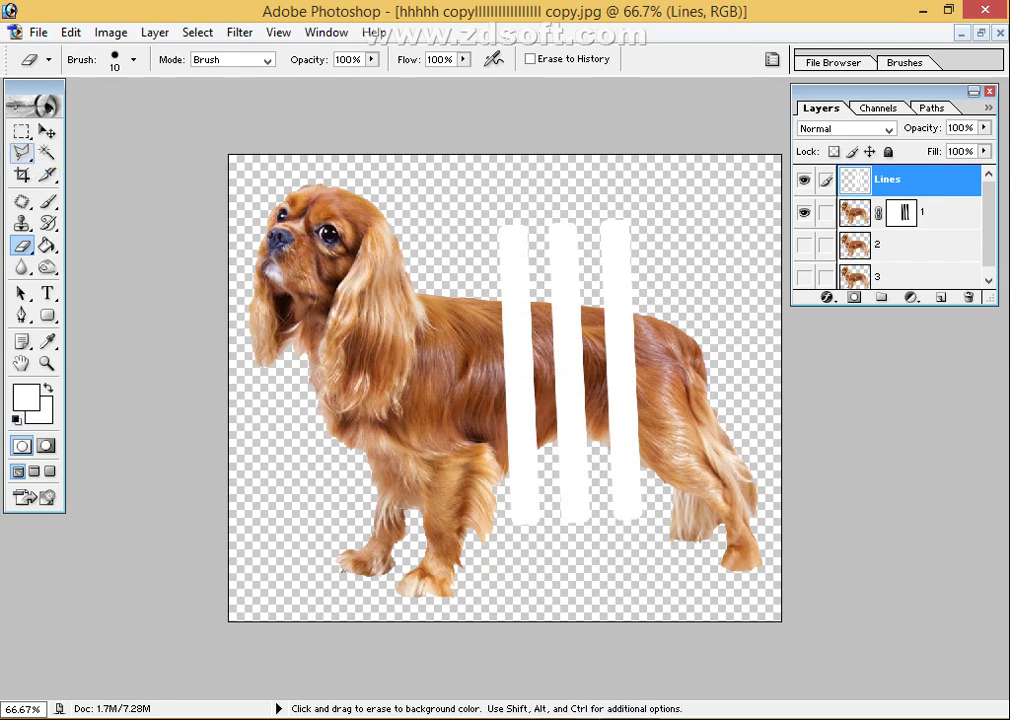
- Lasso around the right two white bars on Lines, delete them, and deselect
click(21, 153)
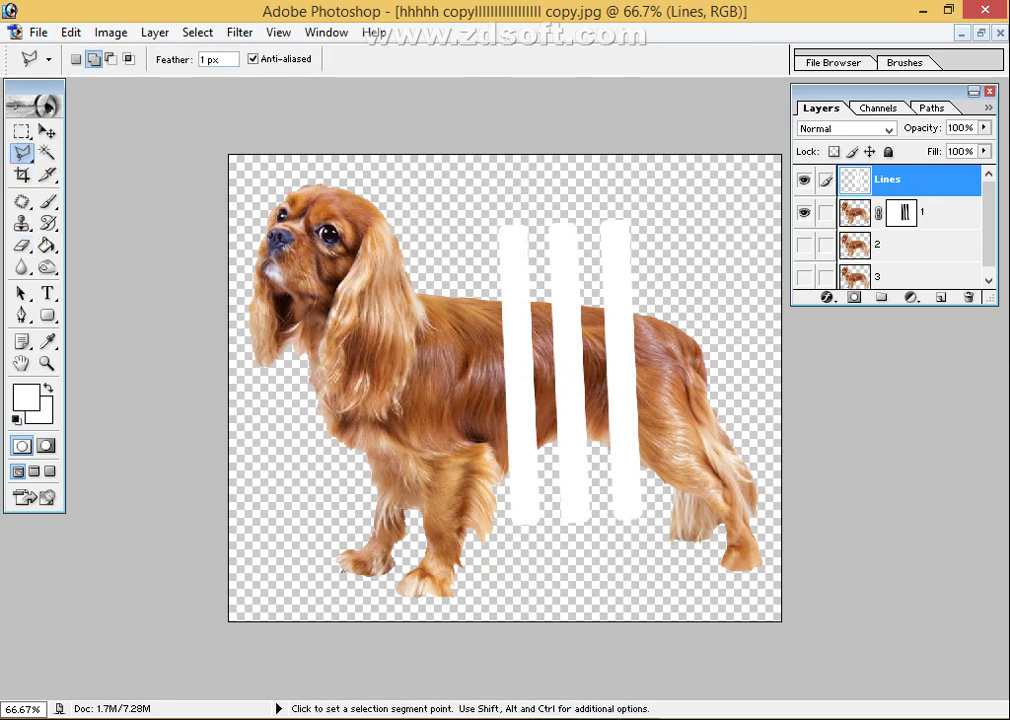
click(705, 183)
click(537, 188)
click(555, 500)
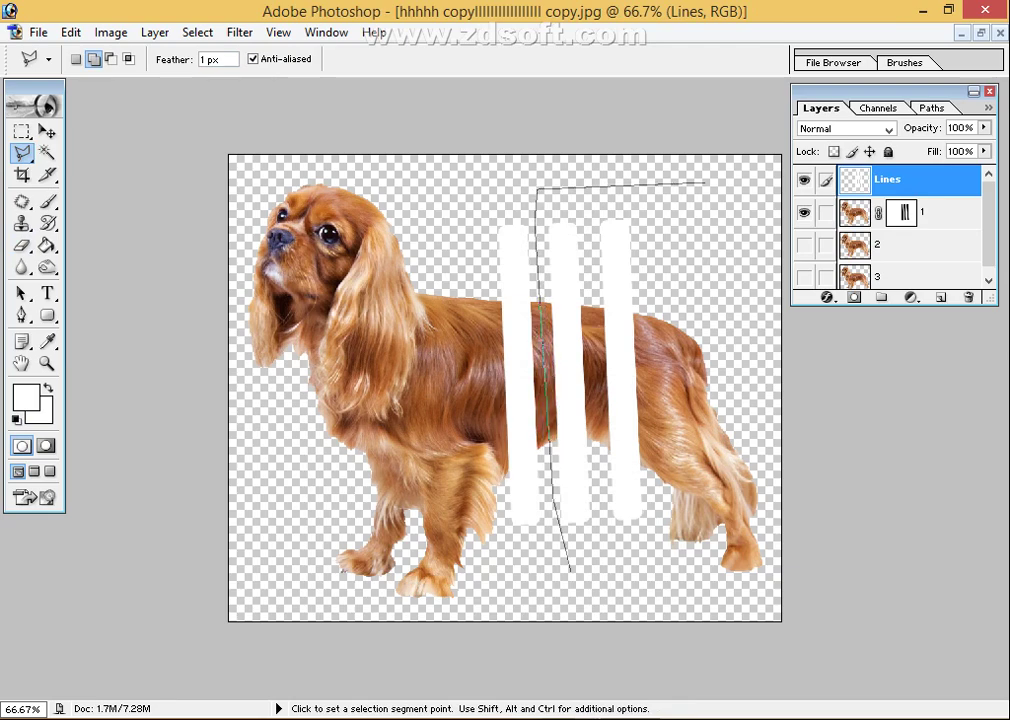
click(577, 578)
click(697, 562)
click(757, 365)
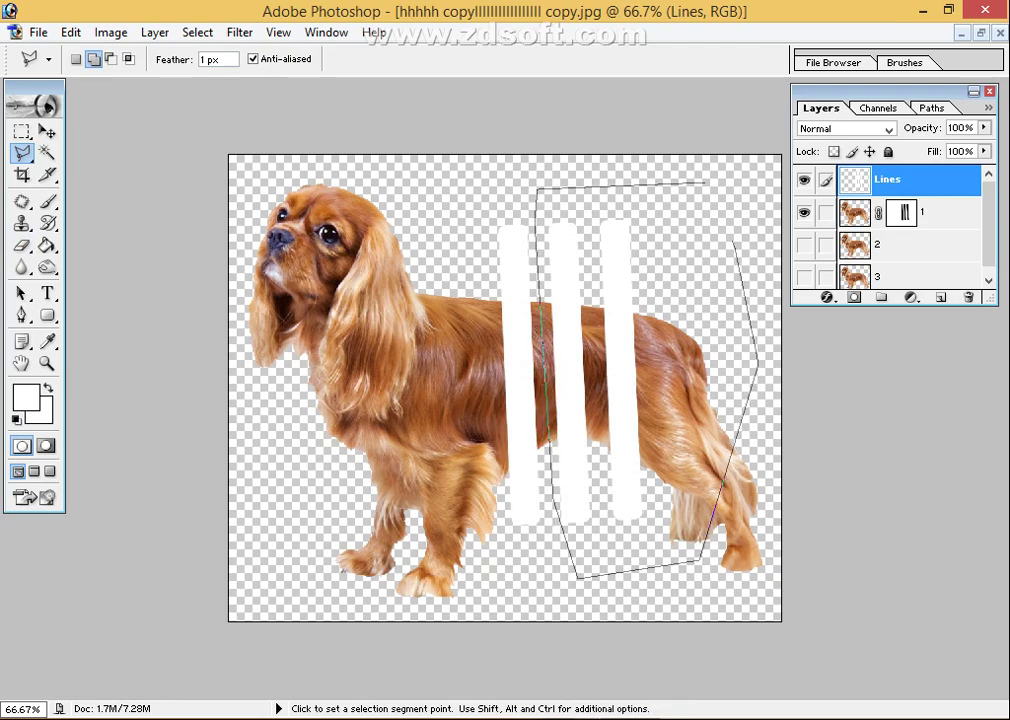
click(714, 181)
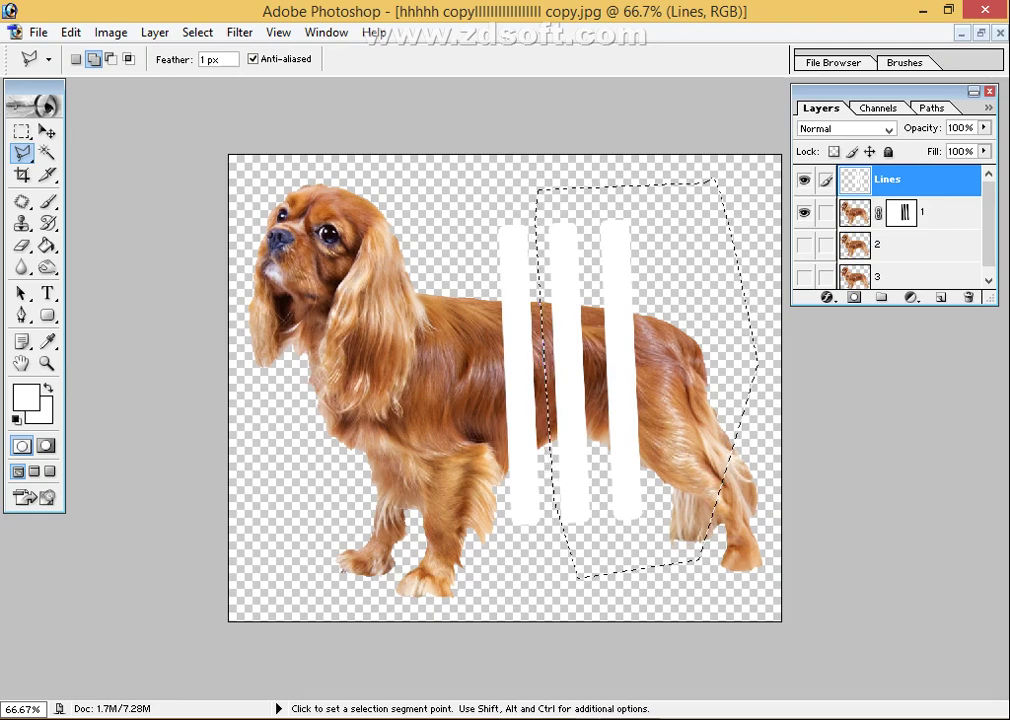
key(Delete)
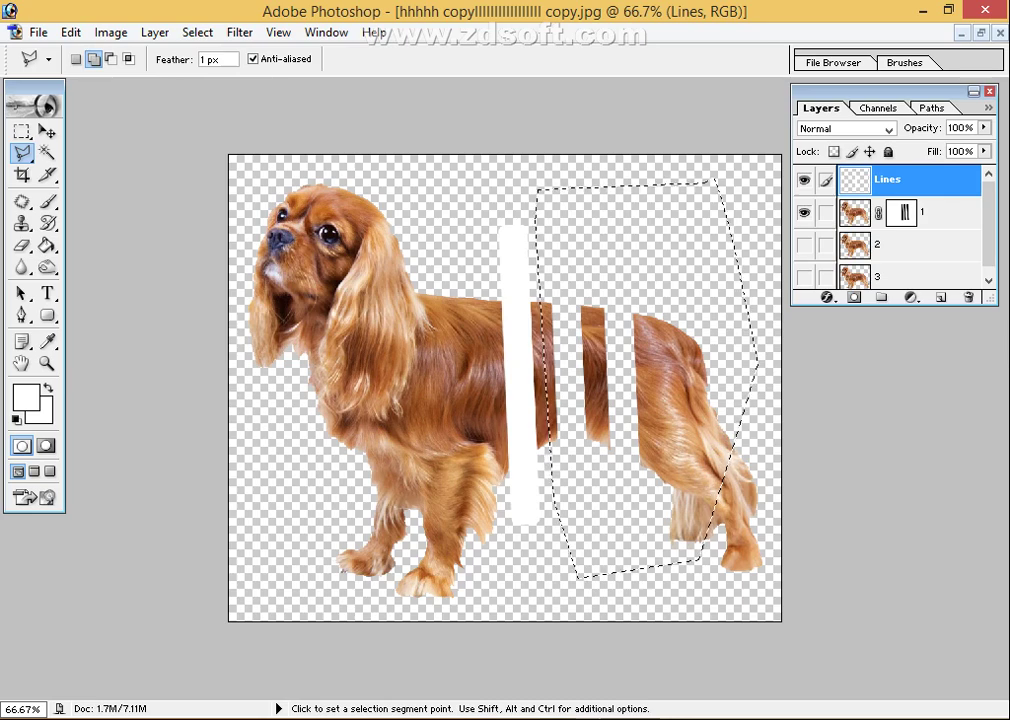
key(ctrl+d)
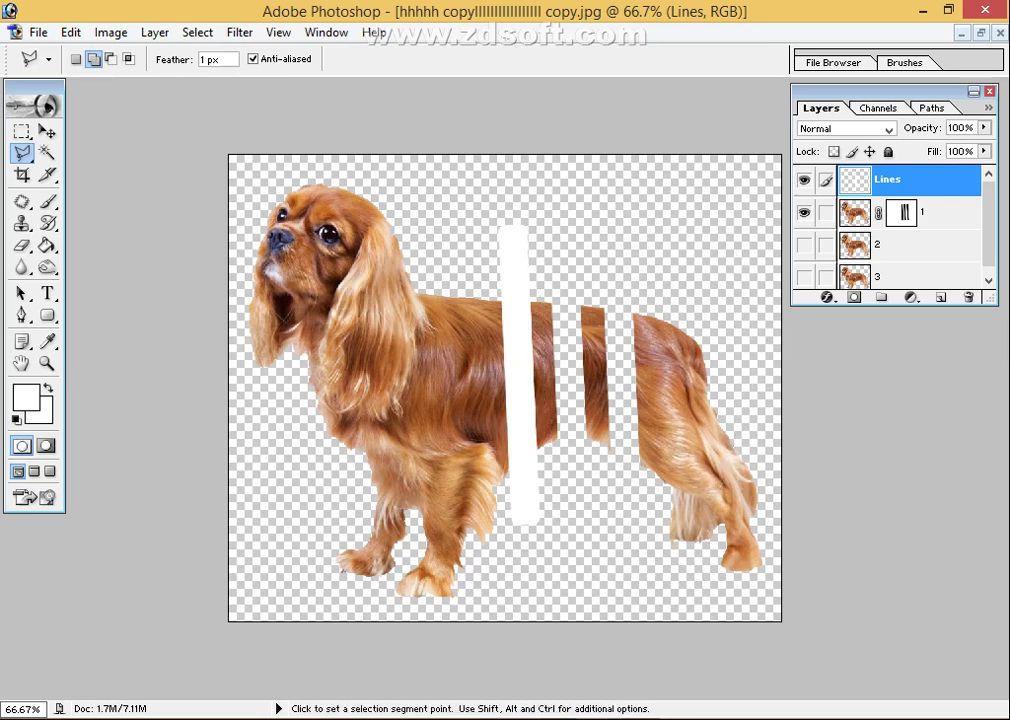
- Rotate the remaining white stripe to about -26.6° and shrink it to roughly 55% by 53%
key(v)
key(ctrl+t)
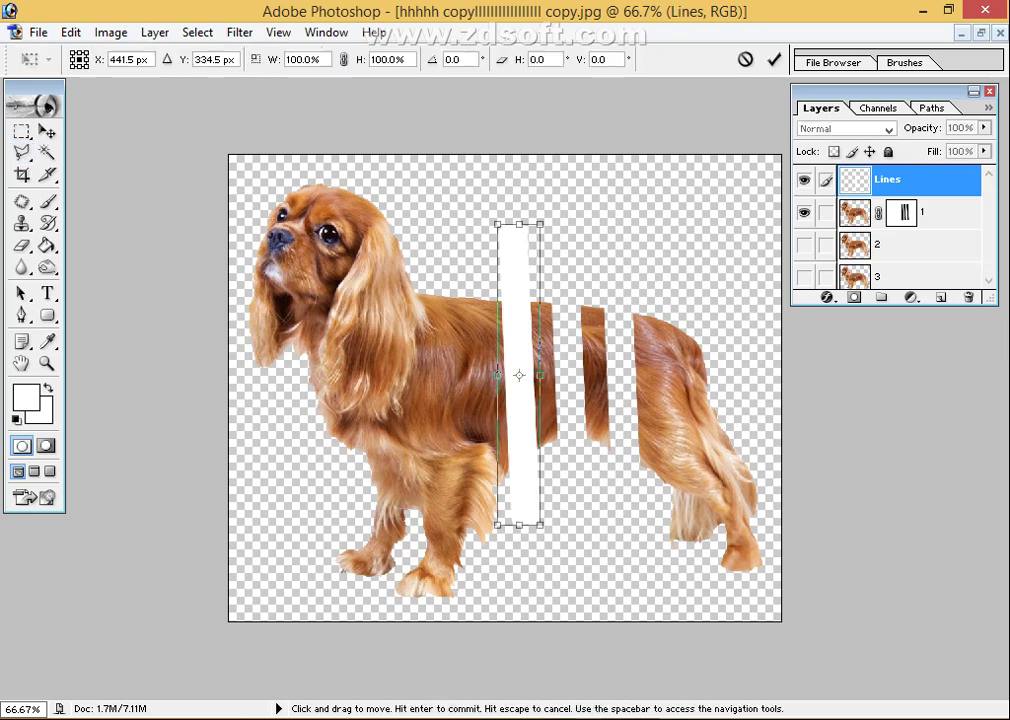
drag(540, 560, 644, 510)
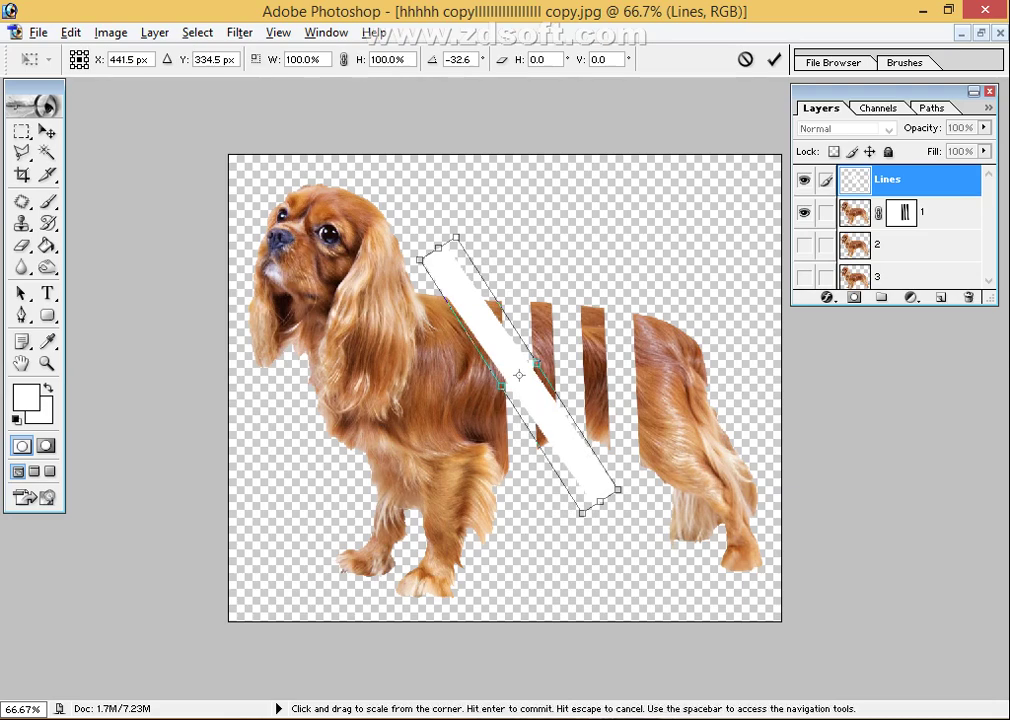
drag(419, 259, 466, 307)
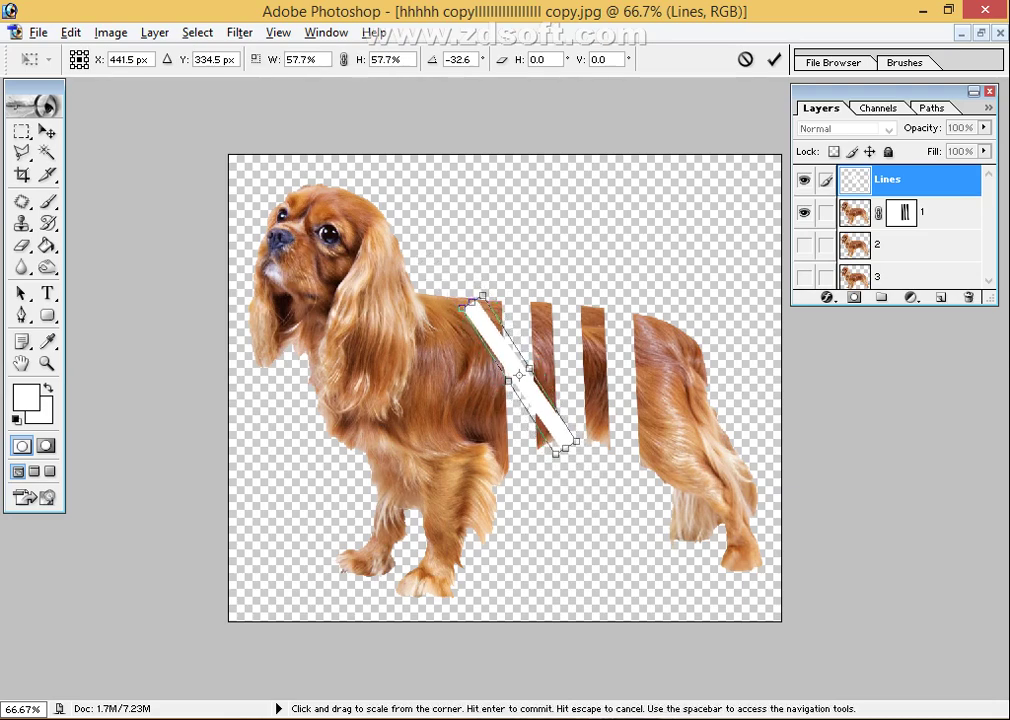
key(Up)
key(Up)
key(Up)
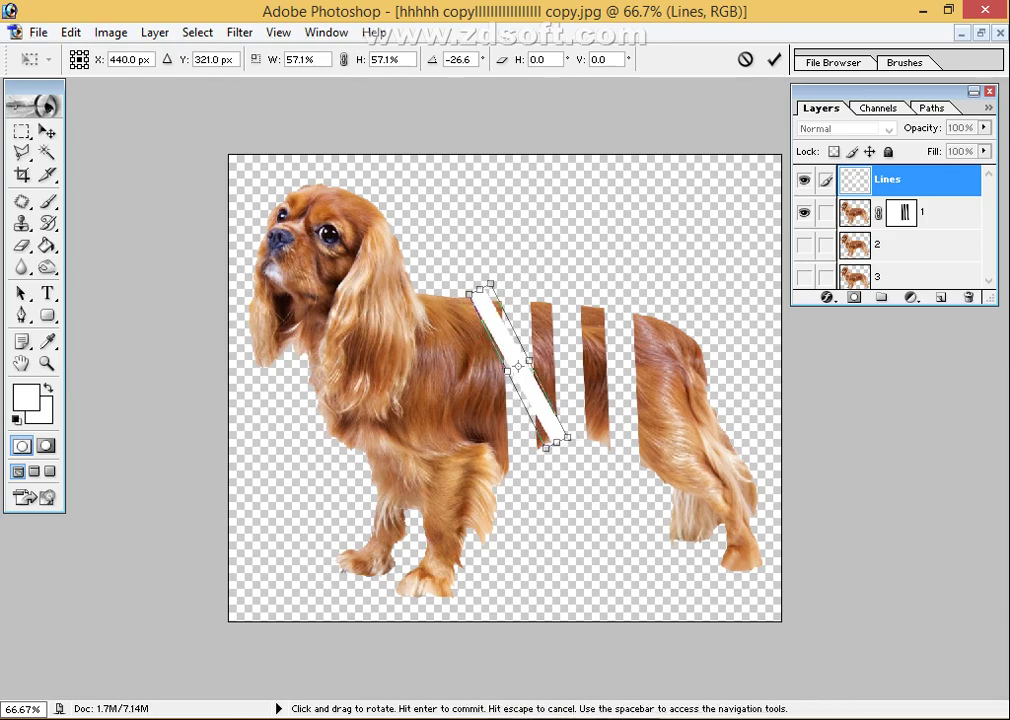
drag(445, 350, 381, 227)
key(Down)
key(Down)
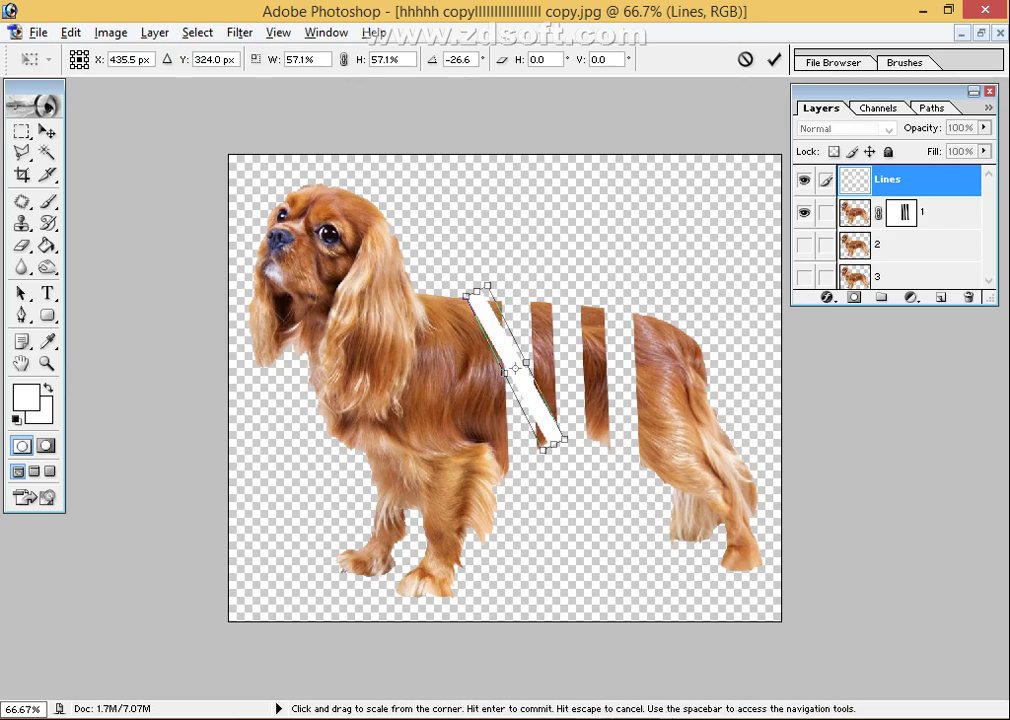
drag(467, 296, 470, 300)
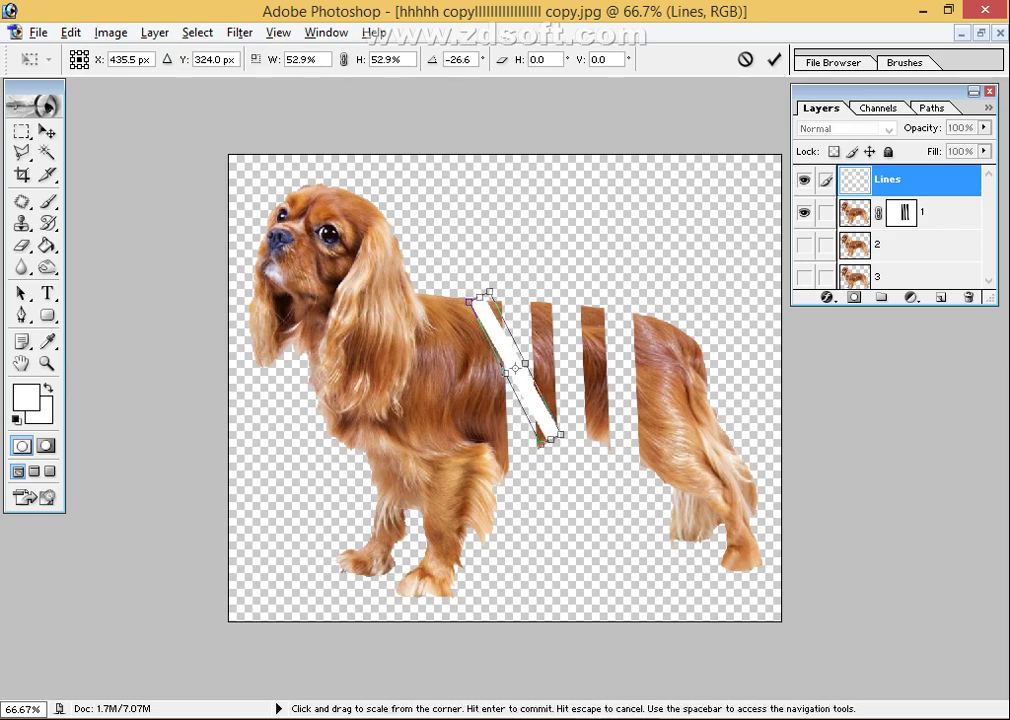
- Position the tilted stripe over the first gap in the dog's body and apply the transform
key(Right)
key(Down)
key(Down)
key(Right)
key(Down)
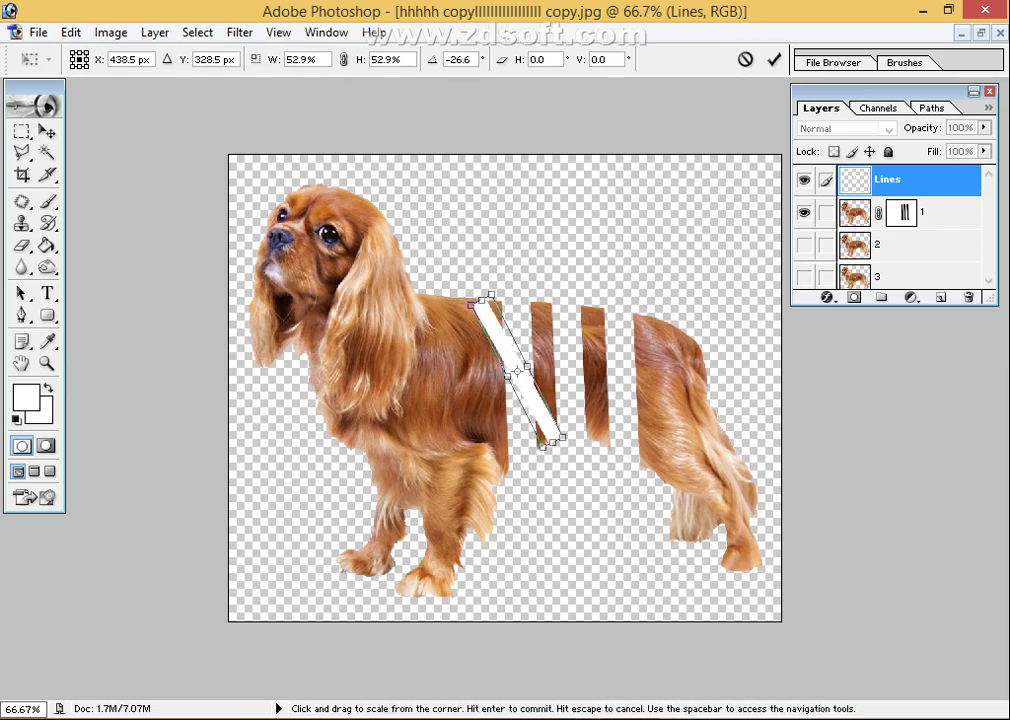
key(Right)
key(Down)
key(Right)
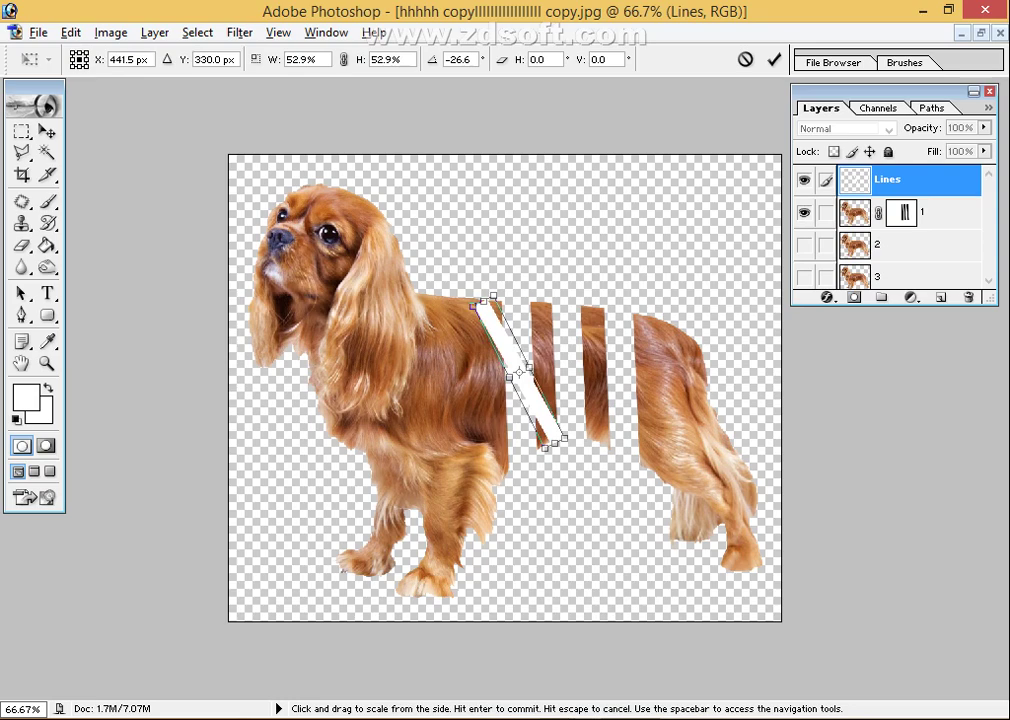
drag(529, 367, 533, 365)
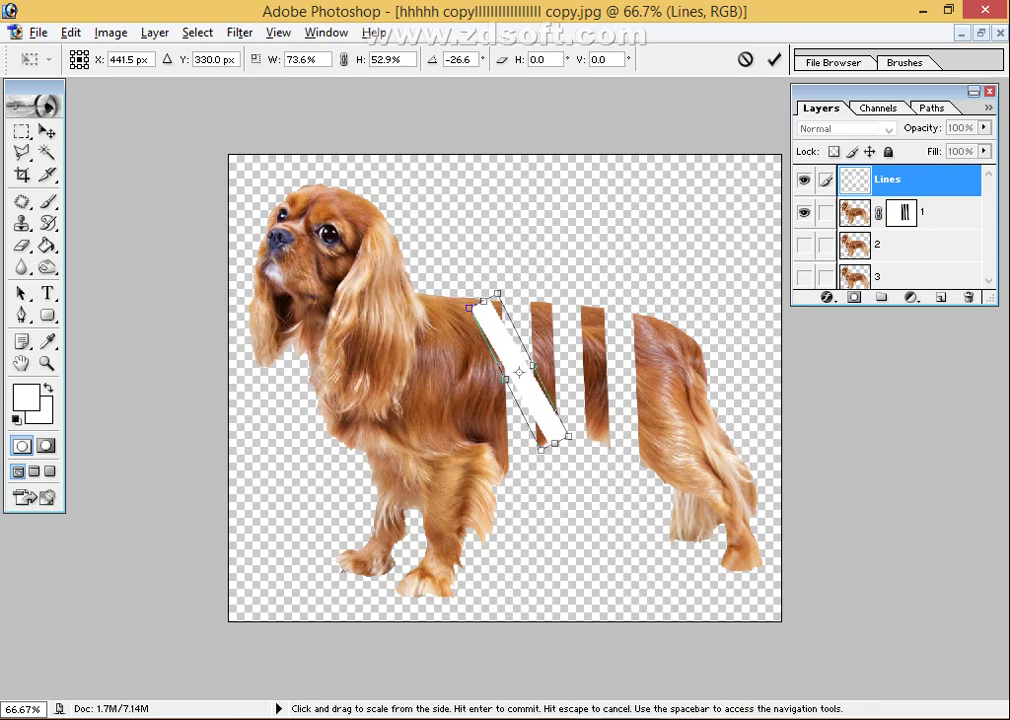
drag(531, 366, 517, 381)
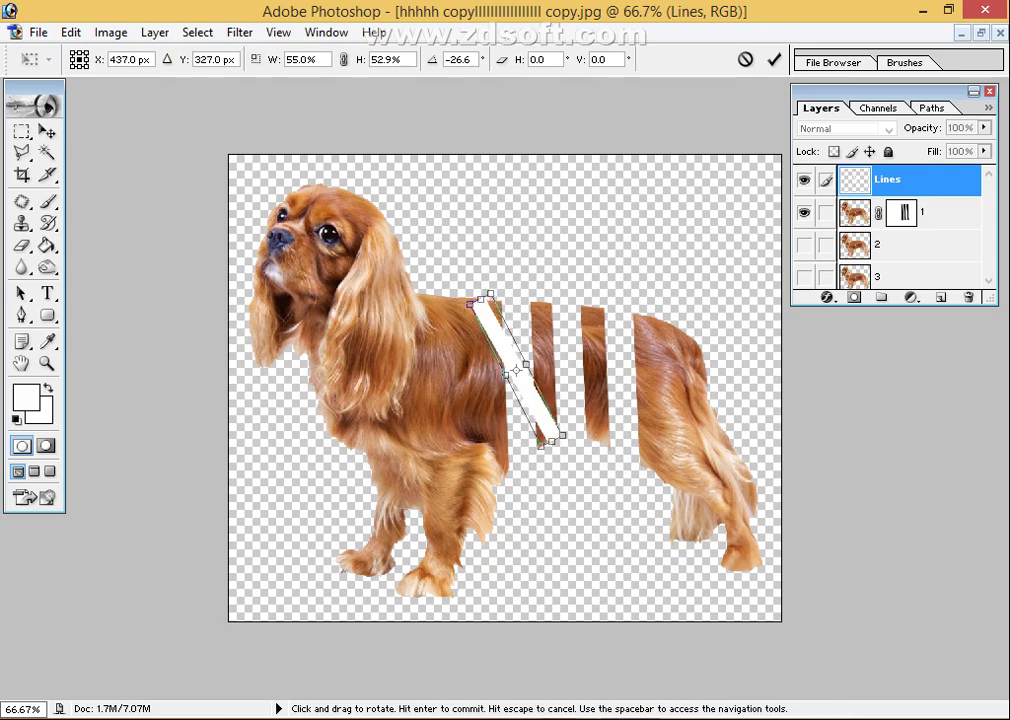
key(Return)
key(l)
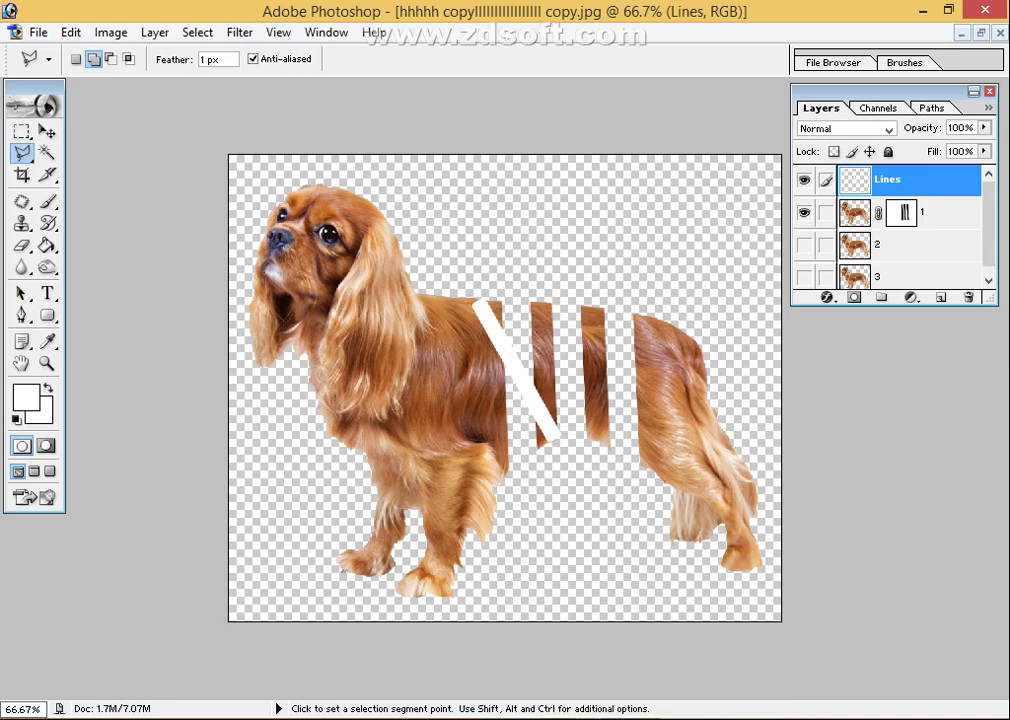
- Duplicate the diagonal stripe and shift the copy right over the second gap
key(ctrl)
key(ctrl+j)
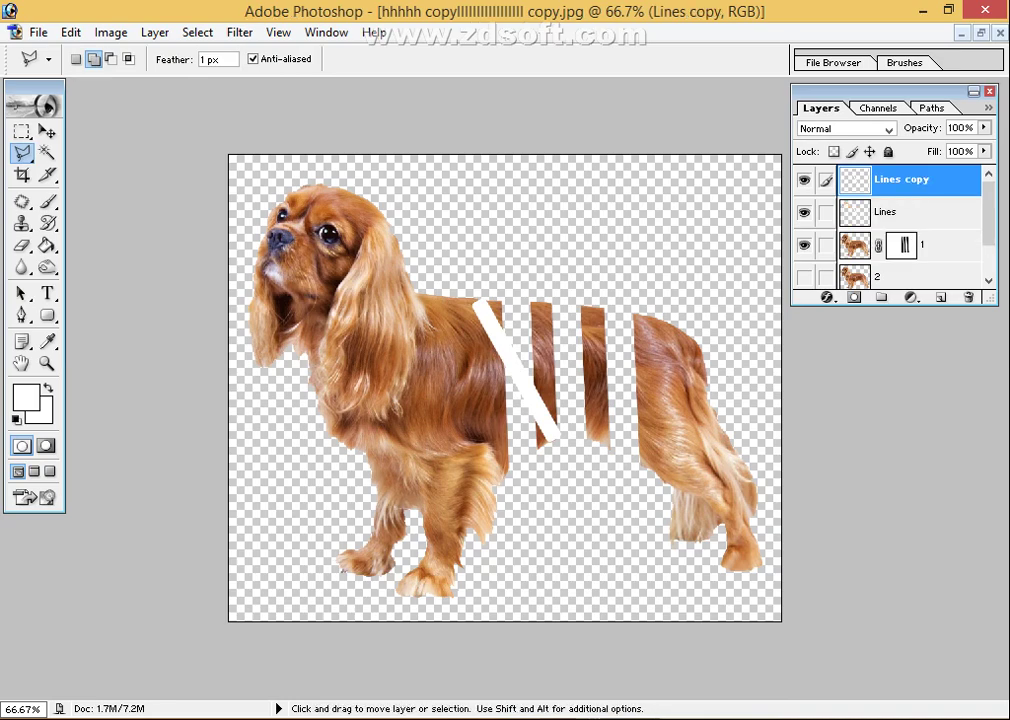
key(ctrl+t)
key(Right)
key(Right)
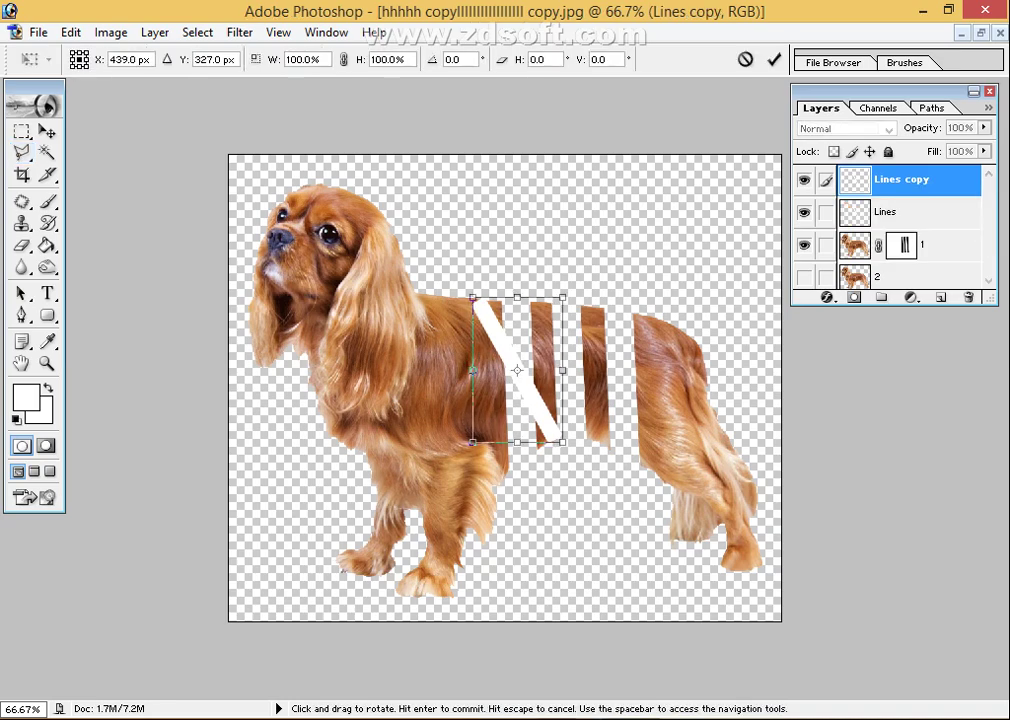
key(Right)
key(Right)
key(Right)
key(shift+Right)
key(shift+Right)
key(Right)
key(Right)
key(Right)
drag(535, 370, 572, 372)
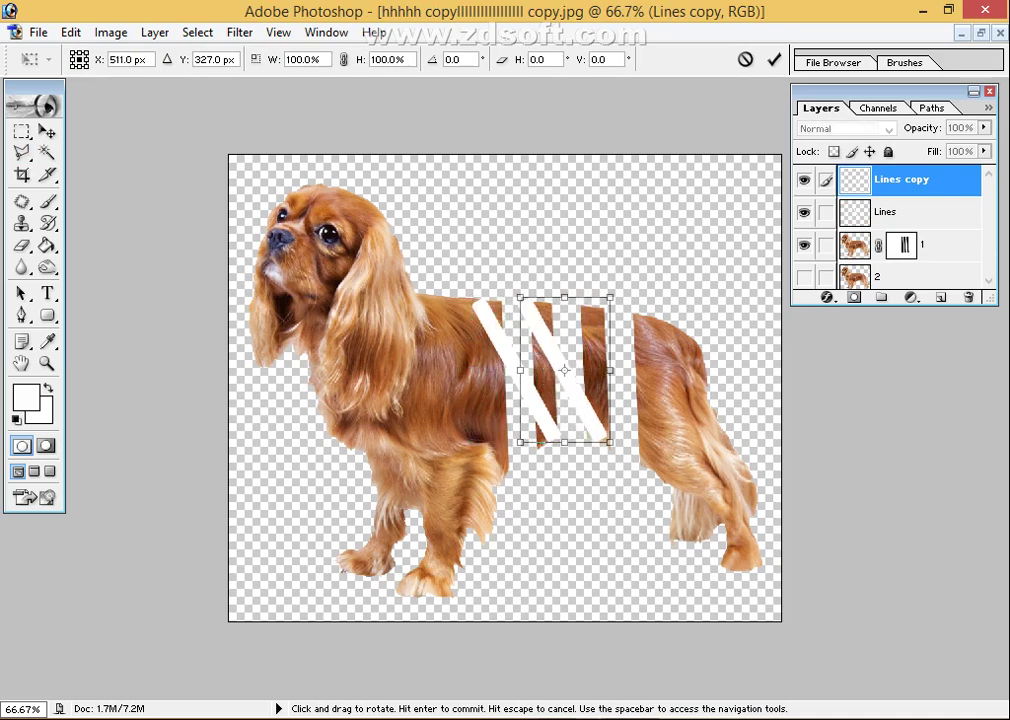
key(Right)
key(Right)
key(Right)
key(Down)
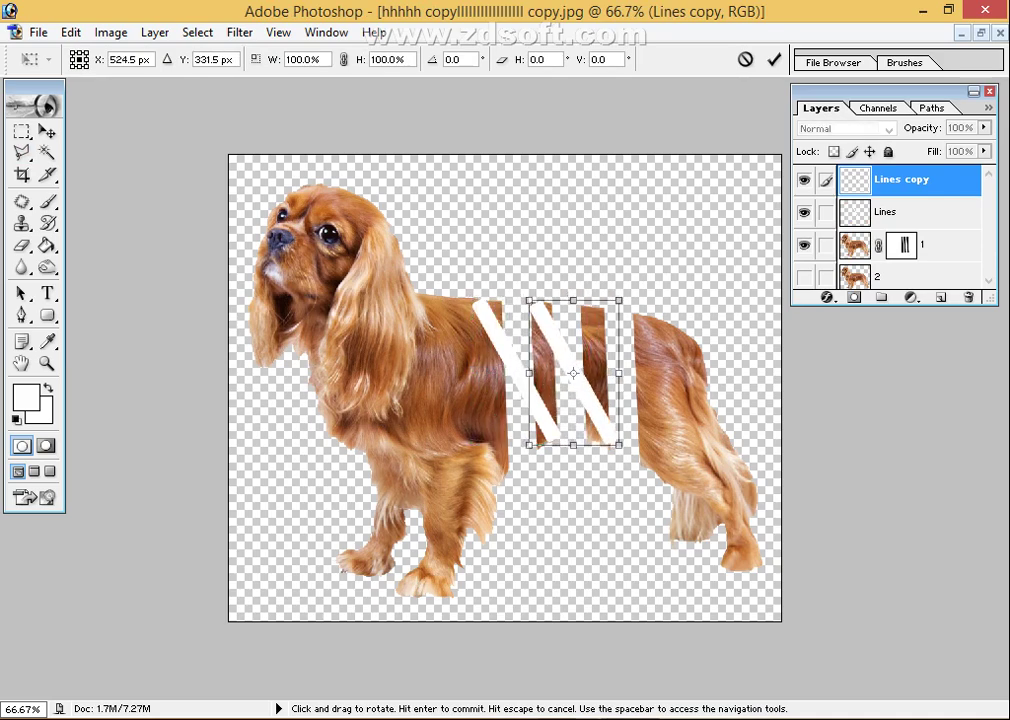
key(Return)
key(l)
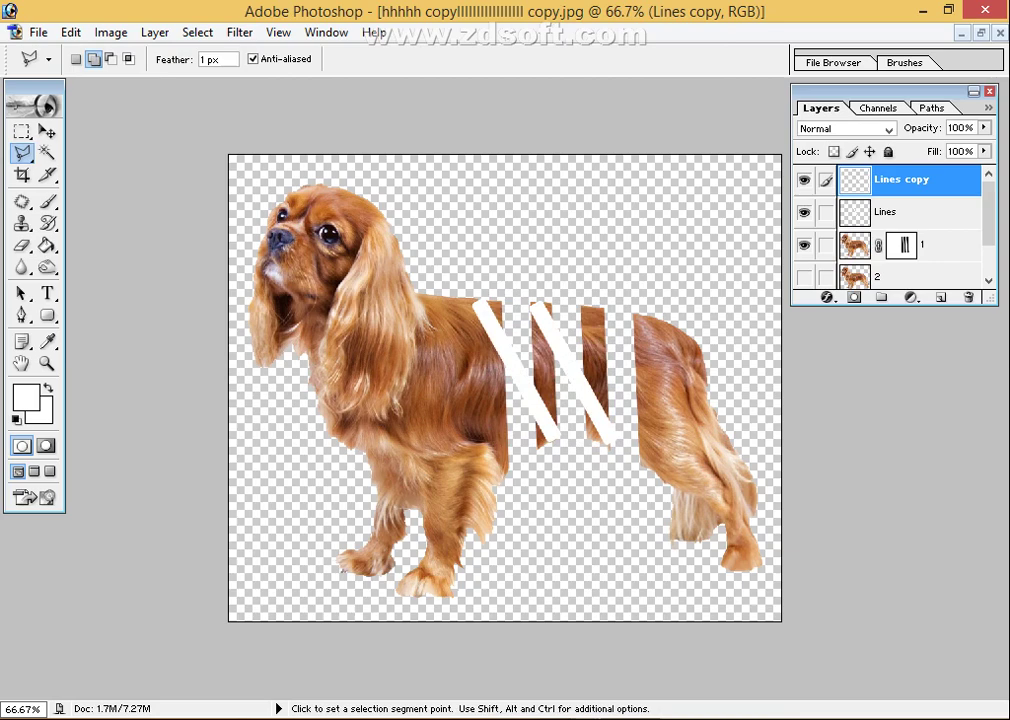
- Duplicate the stripe again and move the third copy right over the last gap
key(ctrl)
key(ctrl+j)
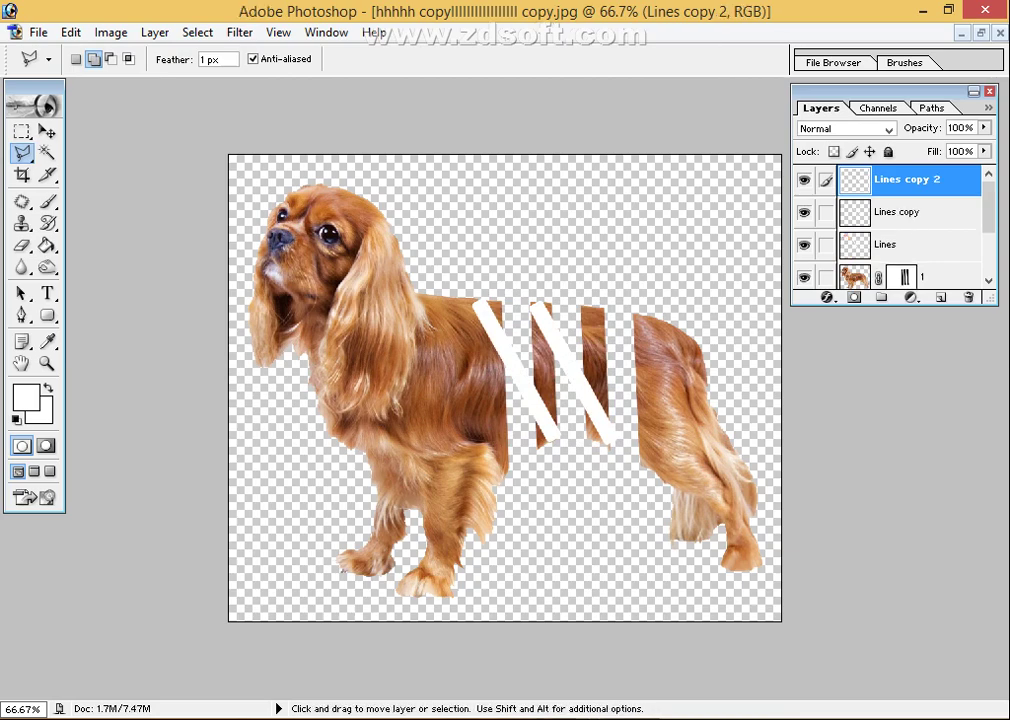
key(ctrl+t)
key(Right)
key(Right)
key(Right)
key(Right)
key(Right)
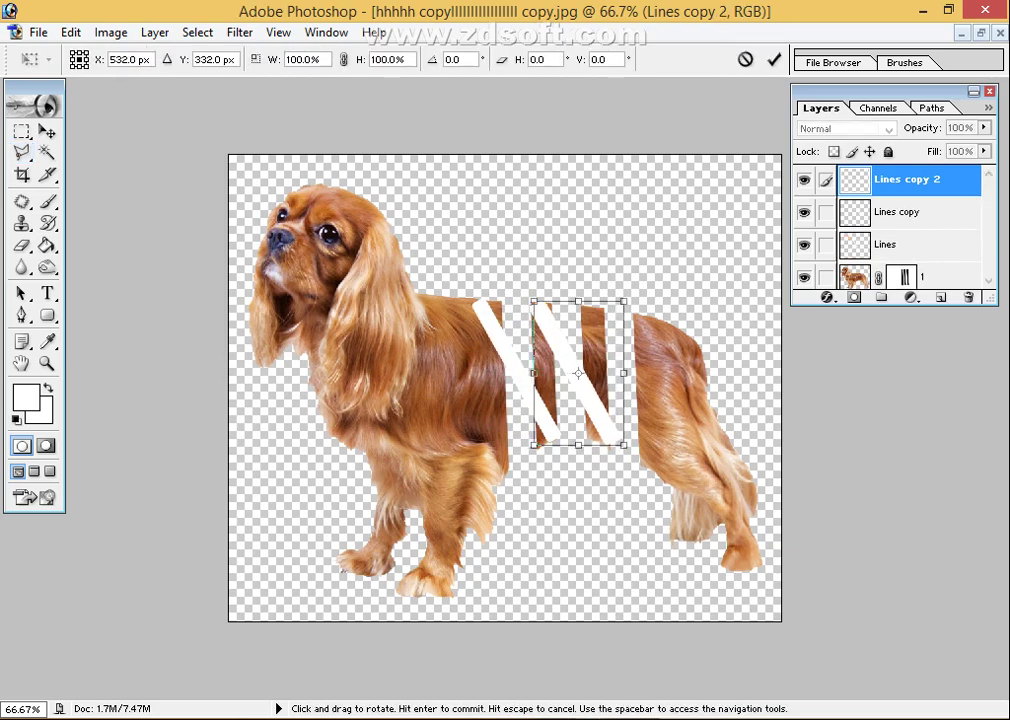
key(Right)
key(Right)
key(Right)
drag(594, 373, 624, 378)
key(Return)
key(l)
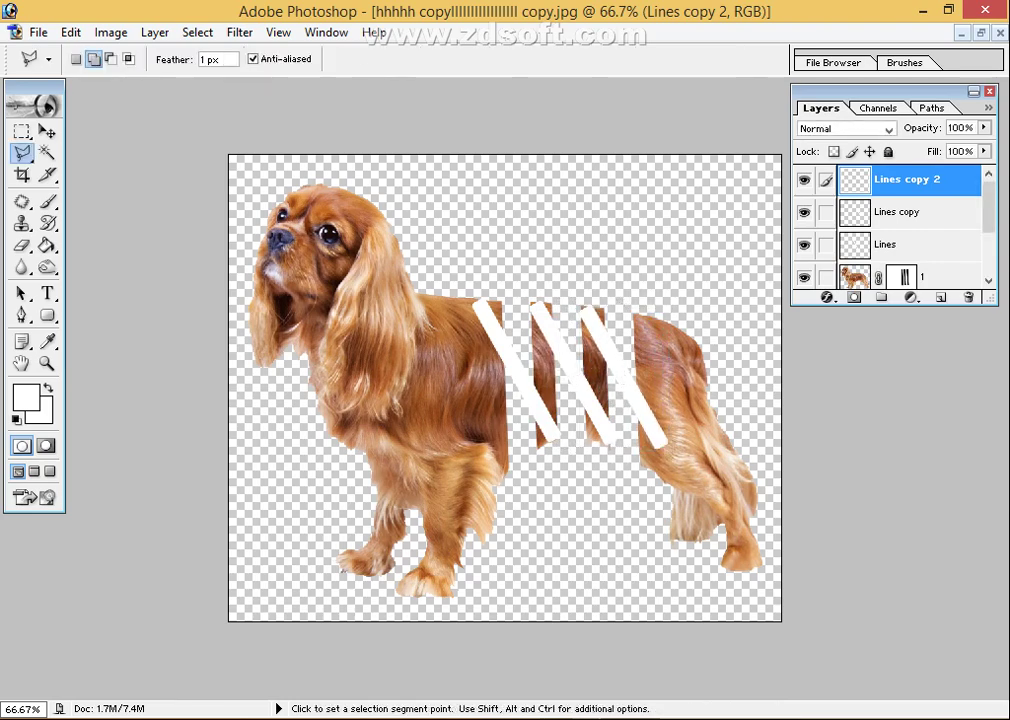
- Merge both stripe copies into Lines, hide it, and mask layer 2 with the stripe selection
key(ctrl+e)
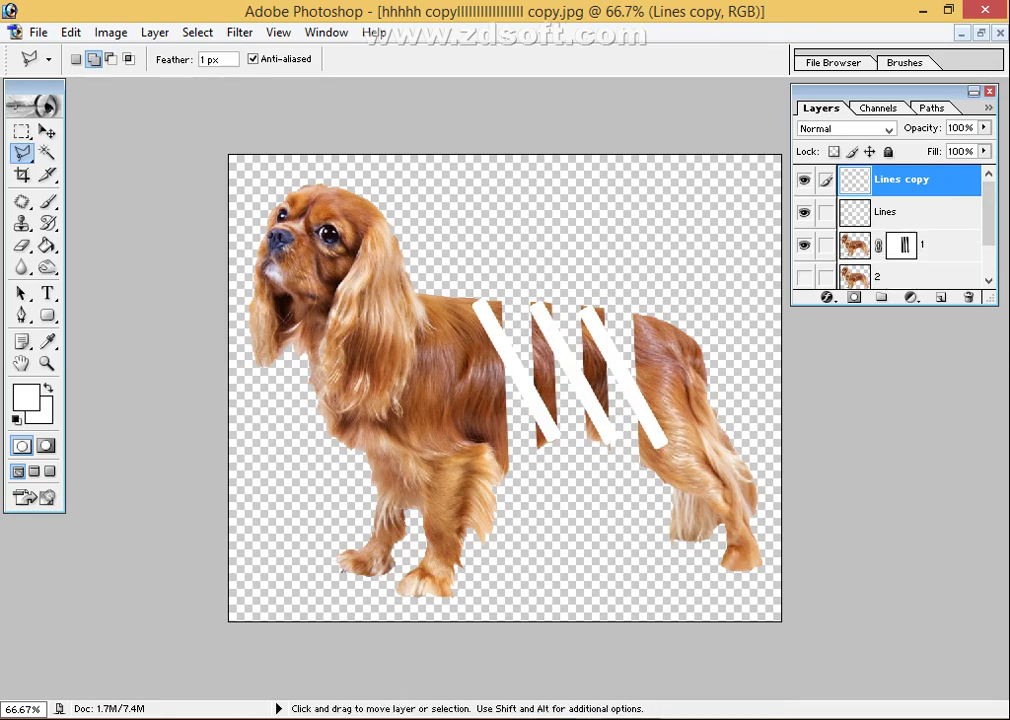
key(ctrl+e)
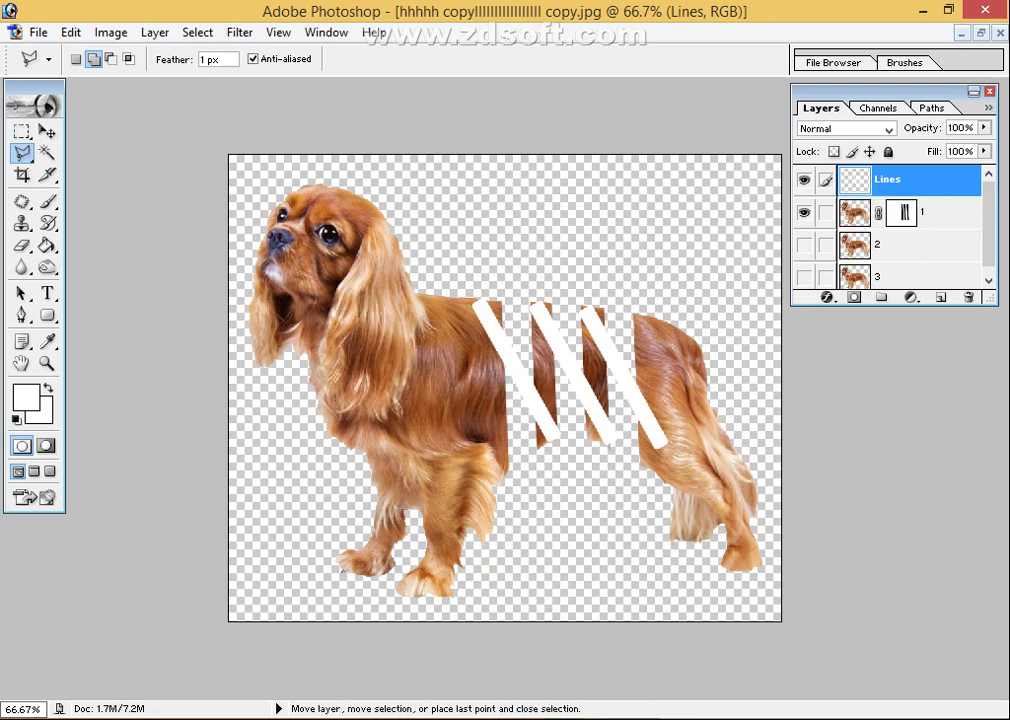
ctrl+click(855, 180)
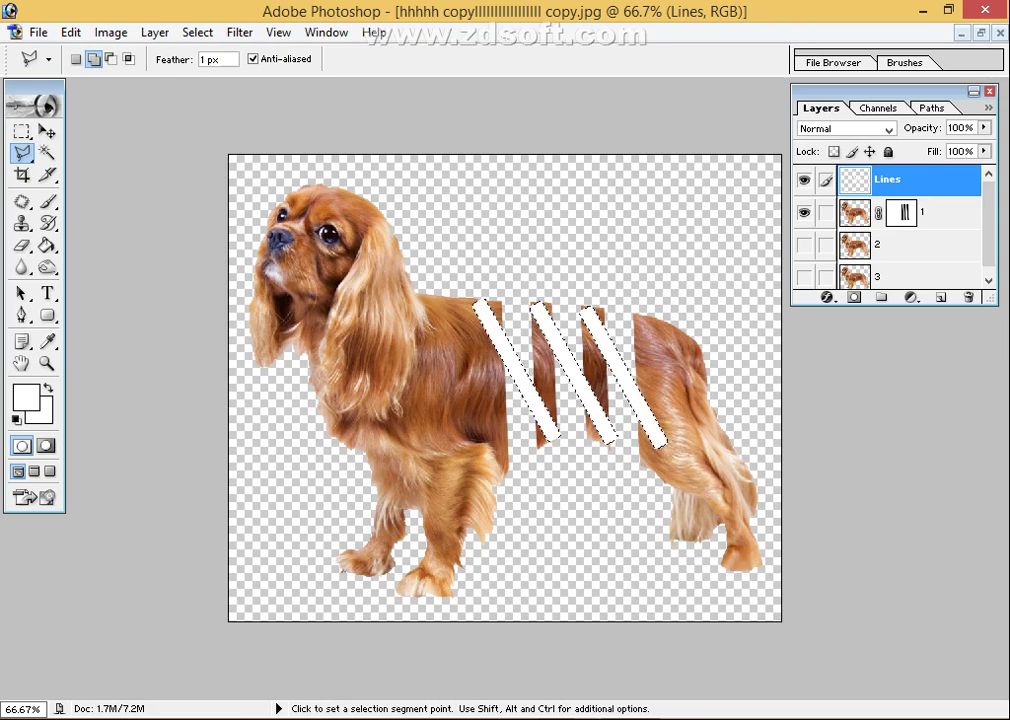
click(804, 180)
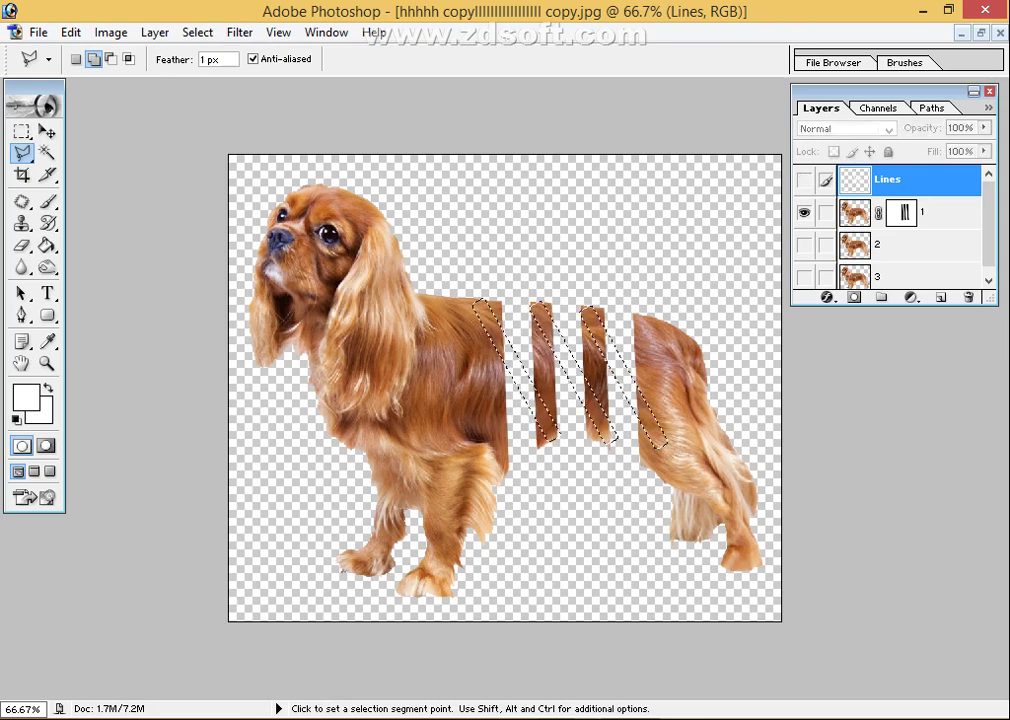
click(920, 245)
click(804, 245)
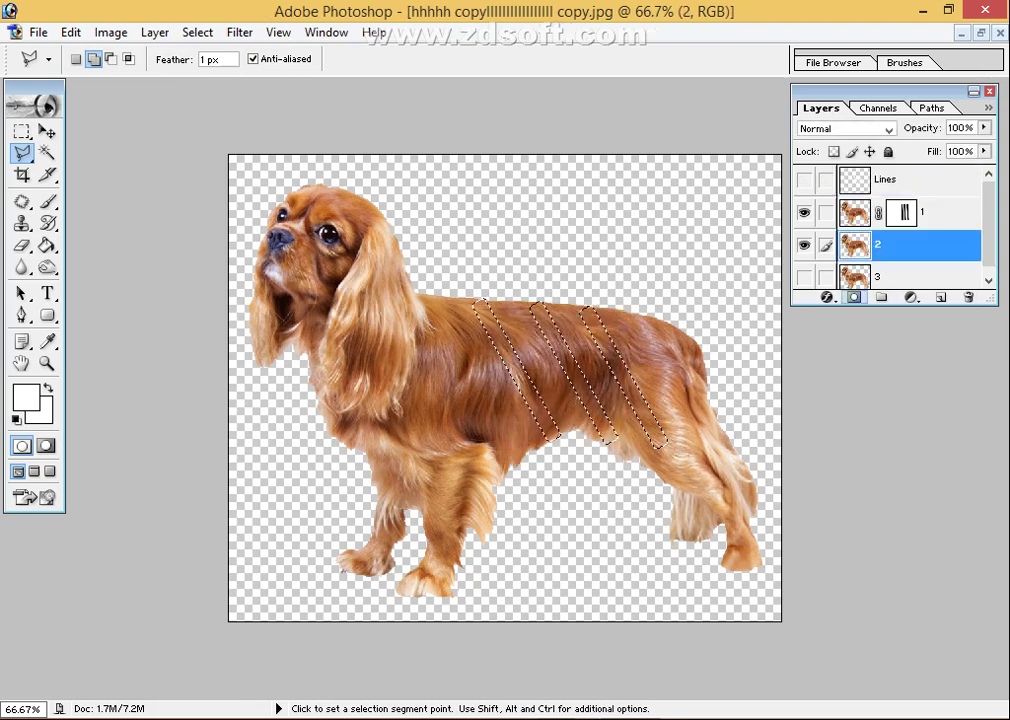
click(854, 297)
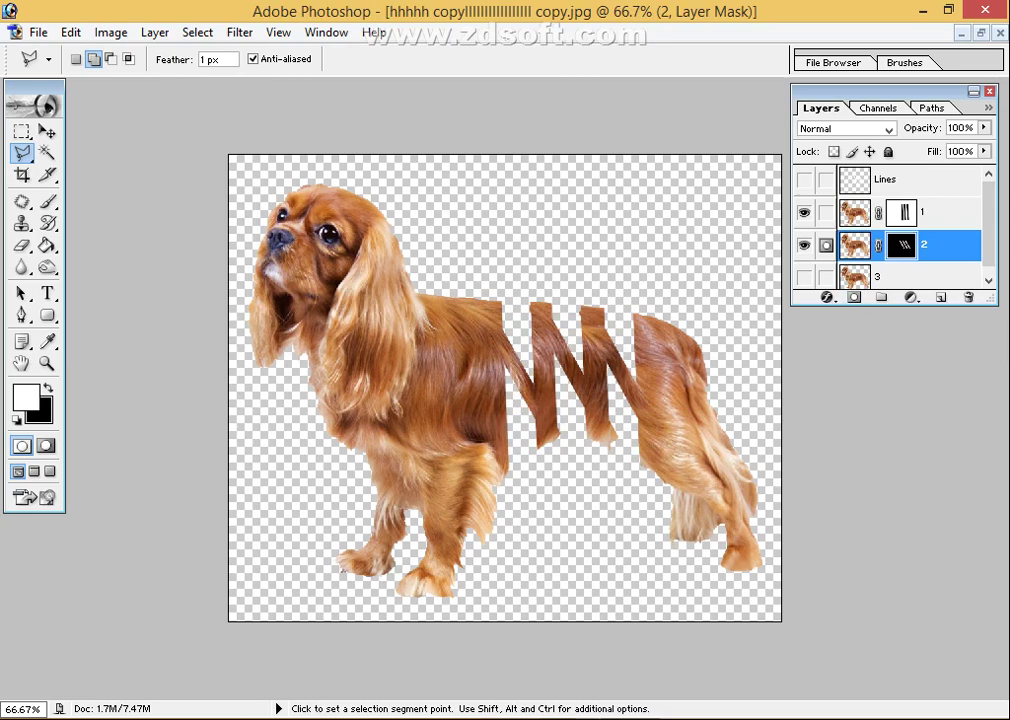
- Set up the Dodge tool at 40 px, 30% on layer 2's pixels at 200% zoom
click(47, 266)
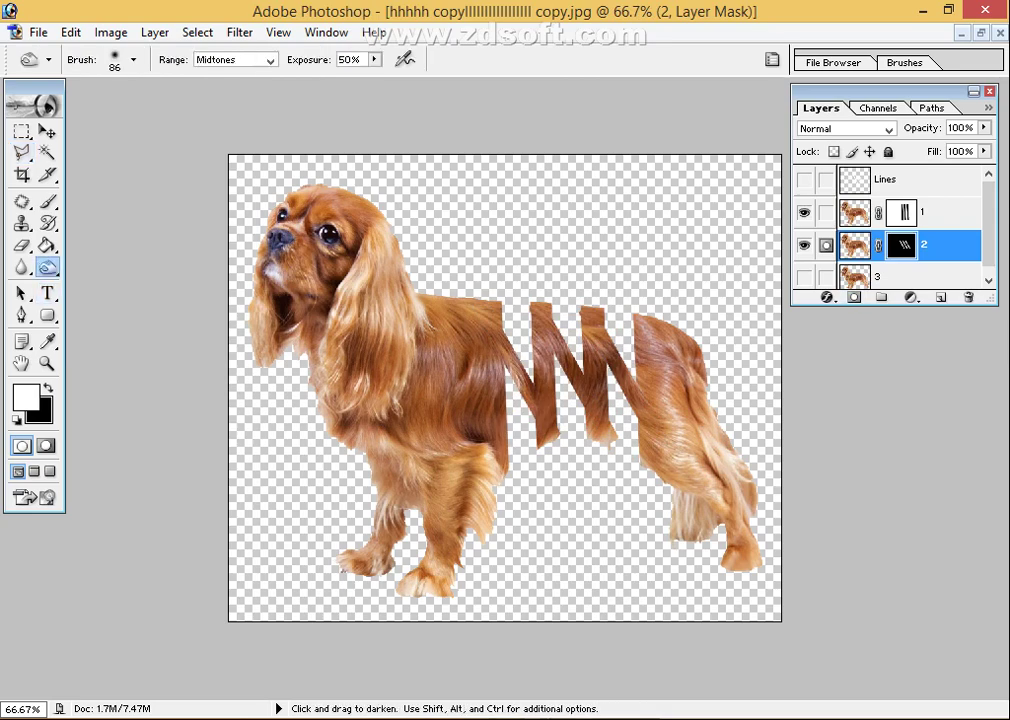
click(47, 266)
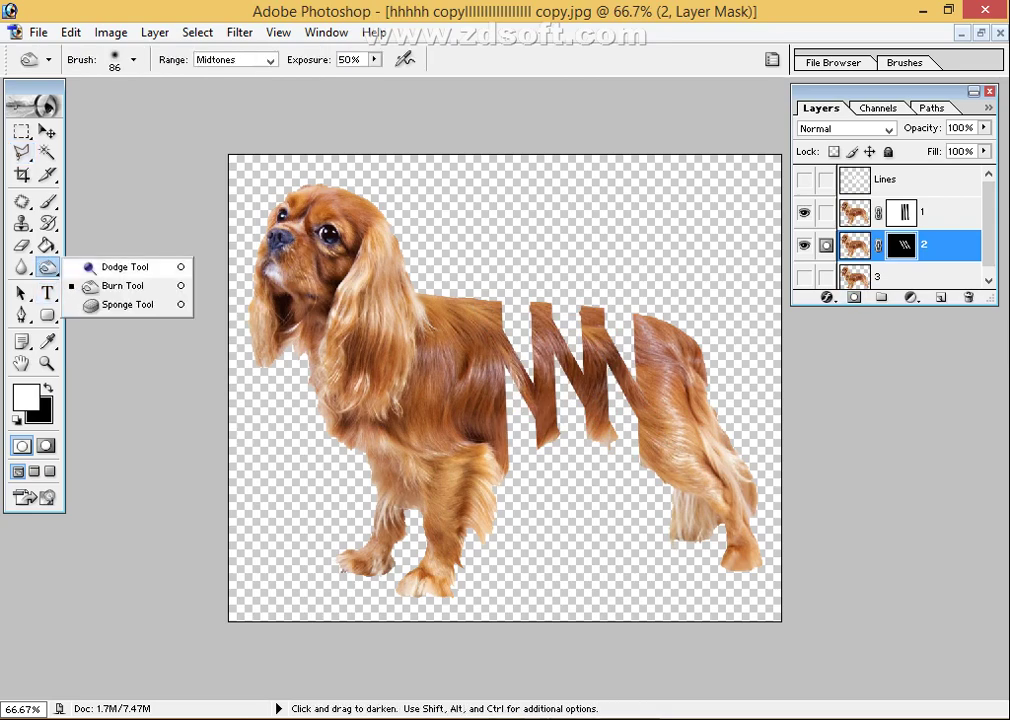
click(122, 267)
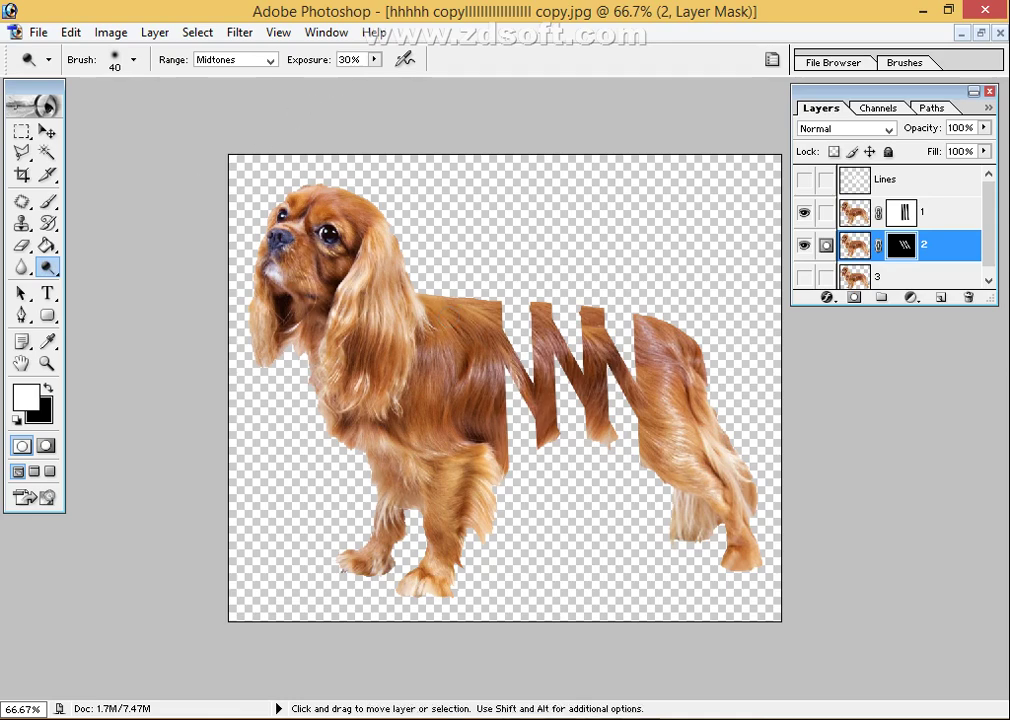
key(ctrl+plus)
key(ctrl+plus)
drag(490, 390, 465, 390)
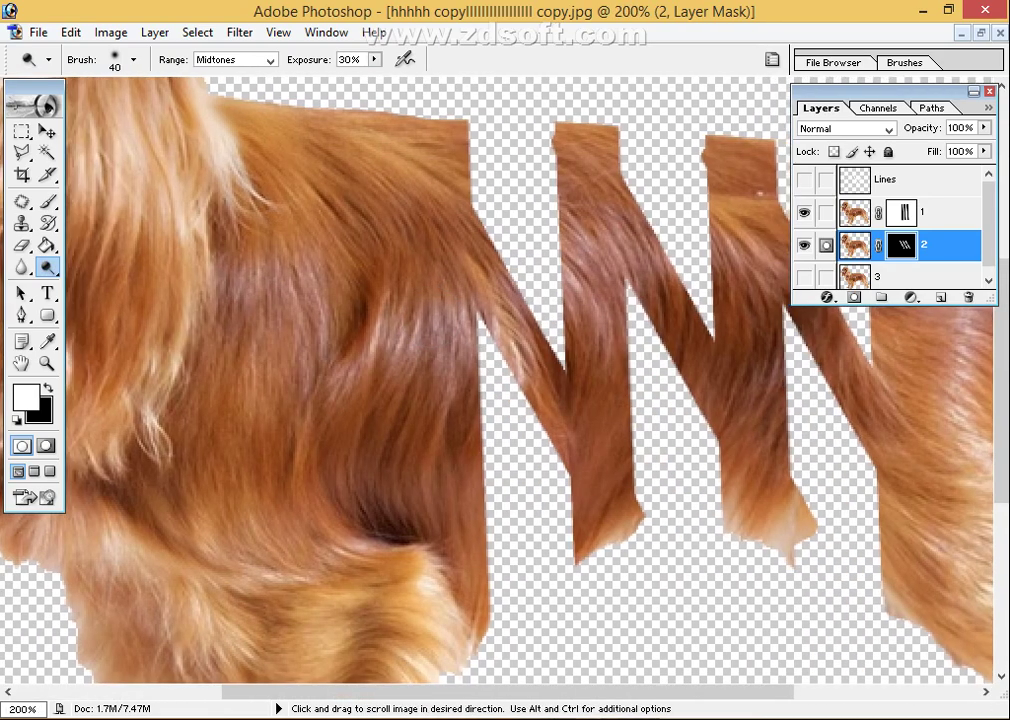
key(alt)
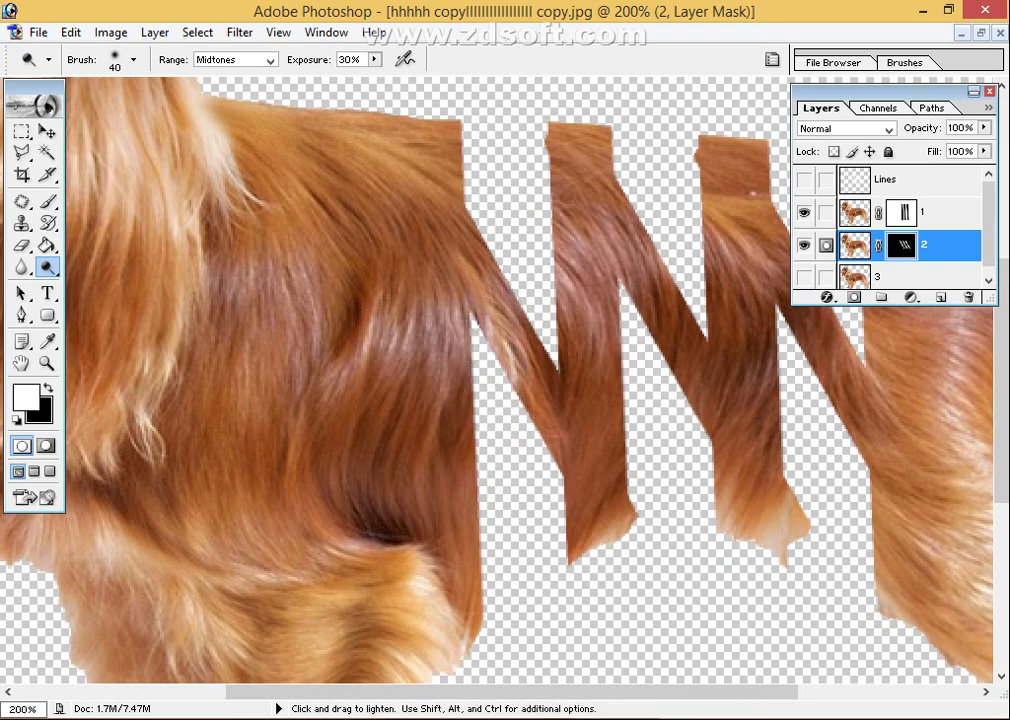
click(855, 245)
key(alt)
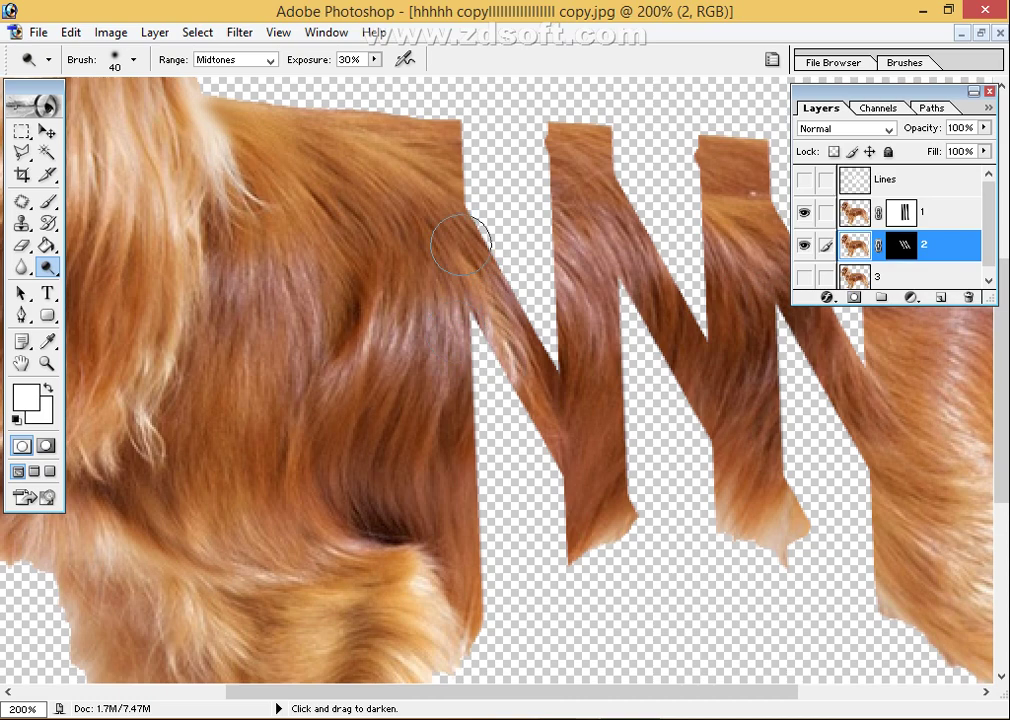
- Burn along the second diagonal fur strip, then fit the whole dog on screen
scroll(520, 415, up, 2)
scroll(520, 415, right, 4)
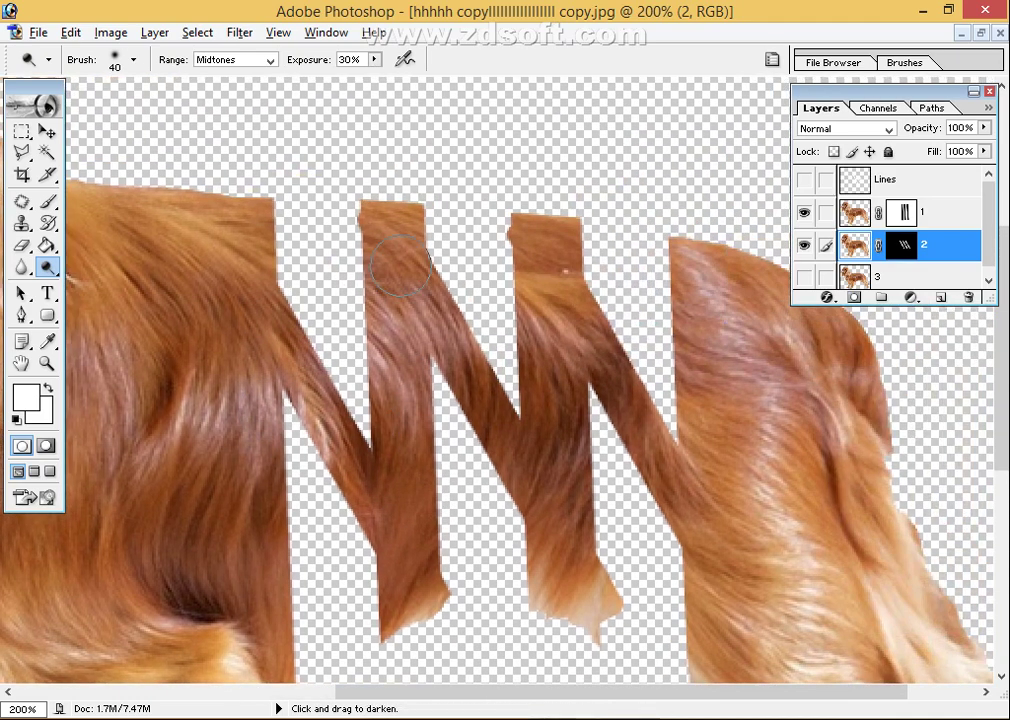
drag(578, 285, 688, 520)
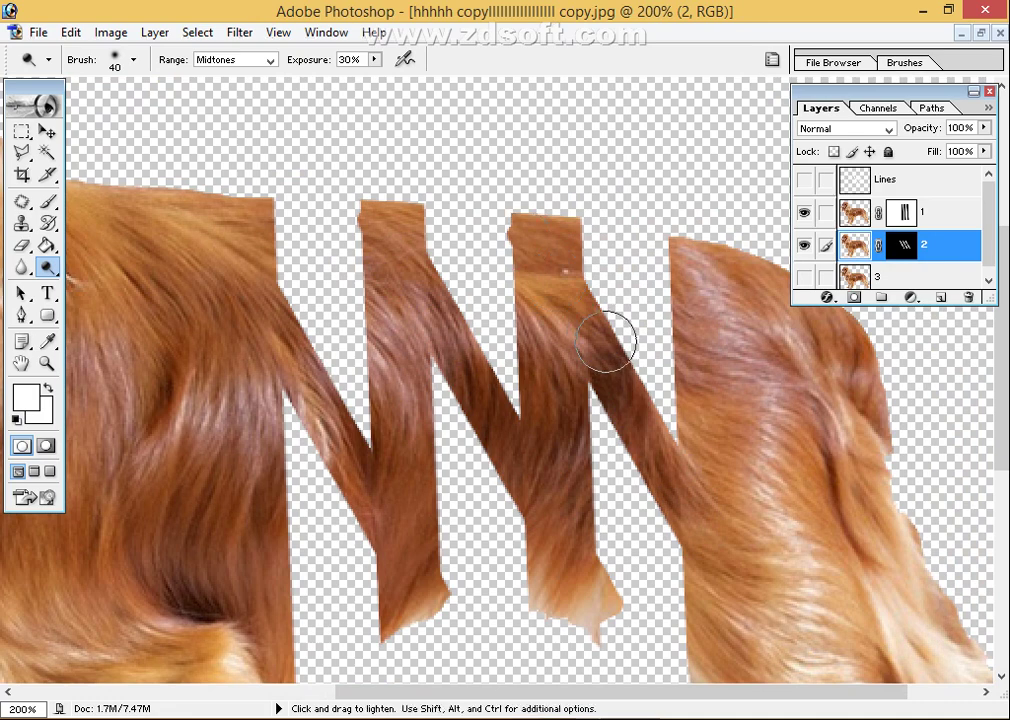
key(ctrl+minus)
key(ctrl+minus)
key(ctrl+minus)
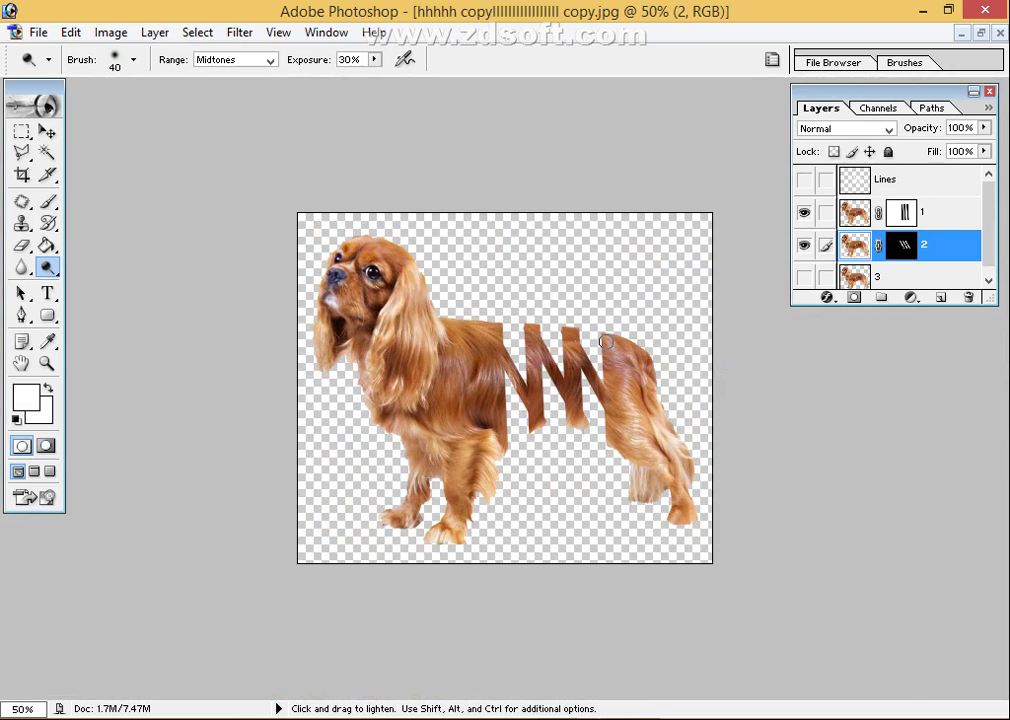
key(ctrl)
key(ctrl+0)
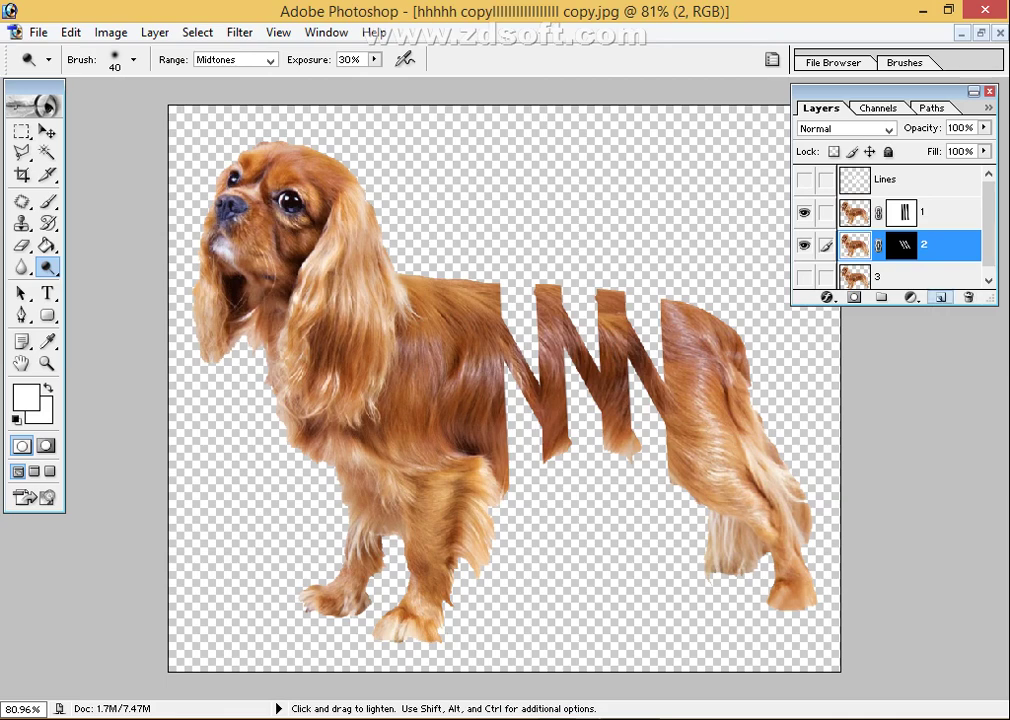
- Add a new empty layer and set up the 1 px Line tool at 200% zoom
click(940, 297)
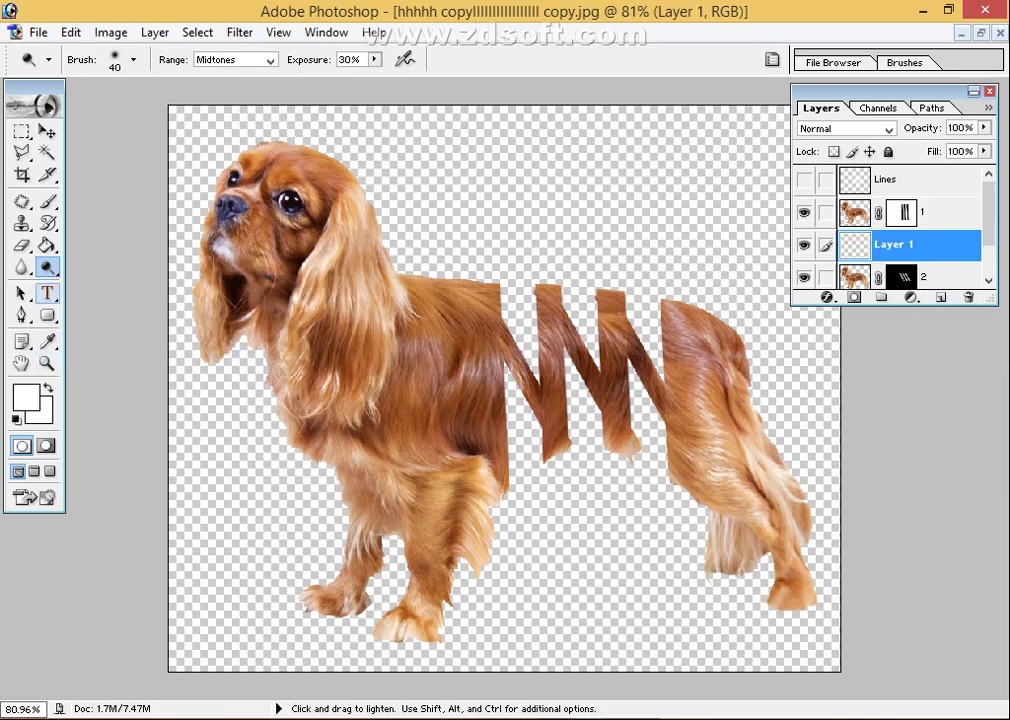
click(47, 315)
drag(47, 315, 120, 390)
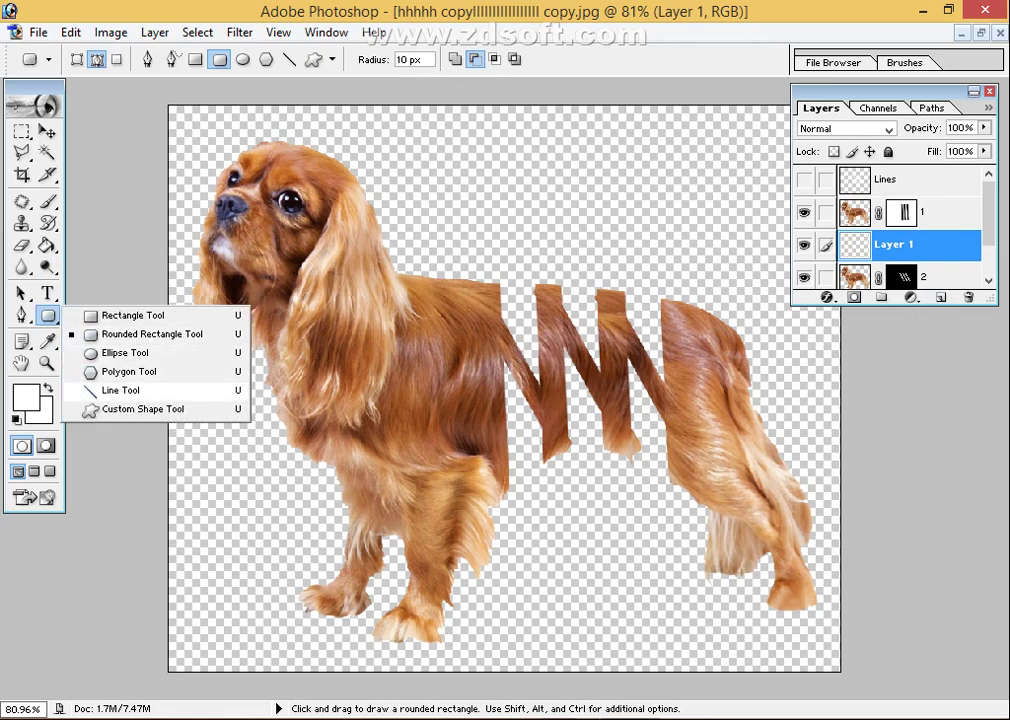
click(120, 390)
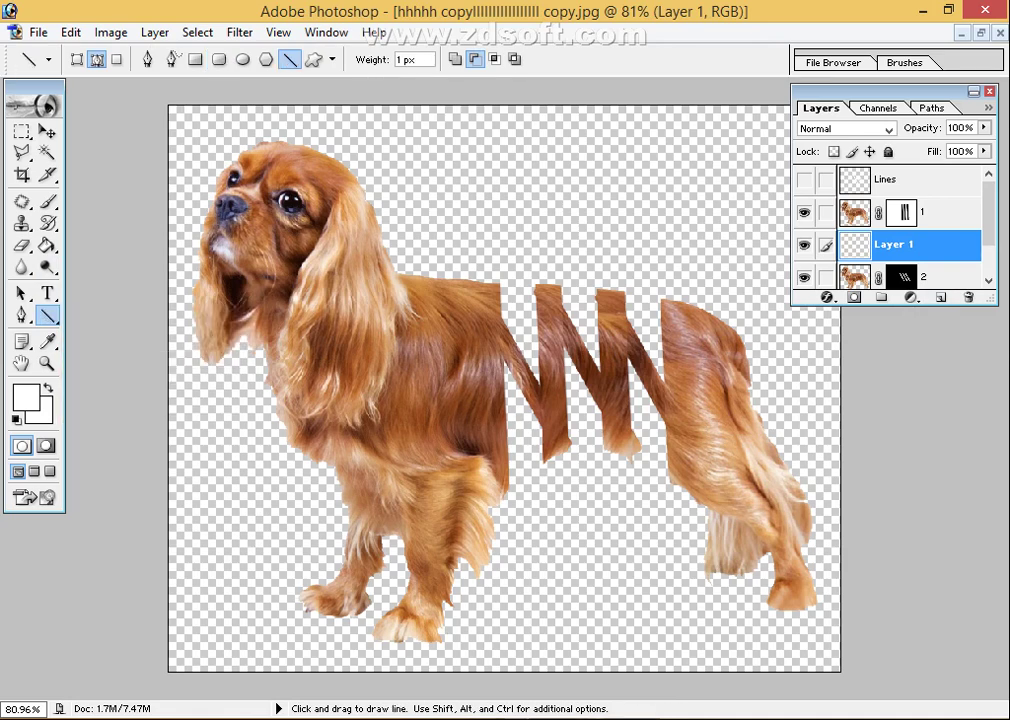
key(ctrl+alt+0)
key(ctrl+plus)
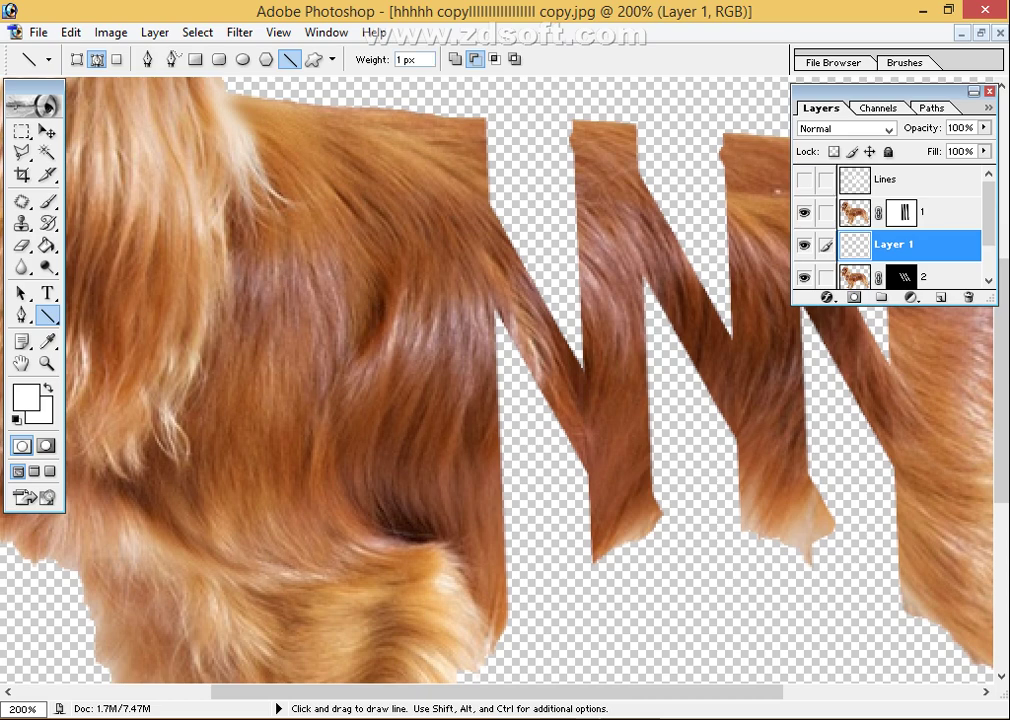
- Draw white edge lines along the first and second strips' left edges
drag(486, 118, 510, 618)
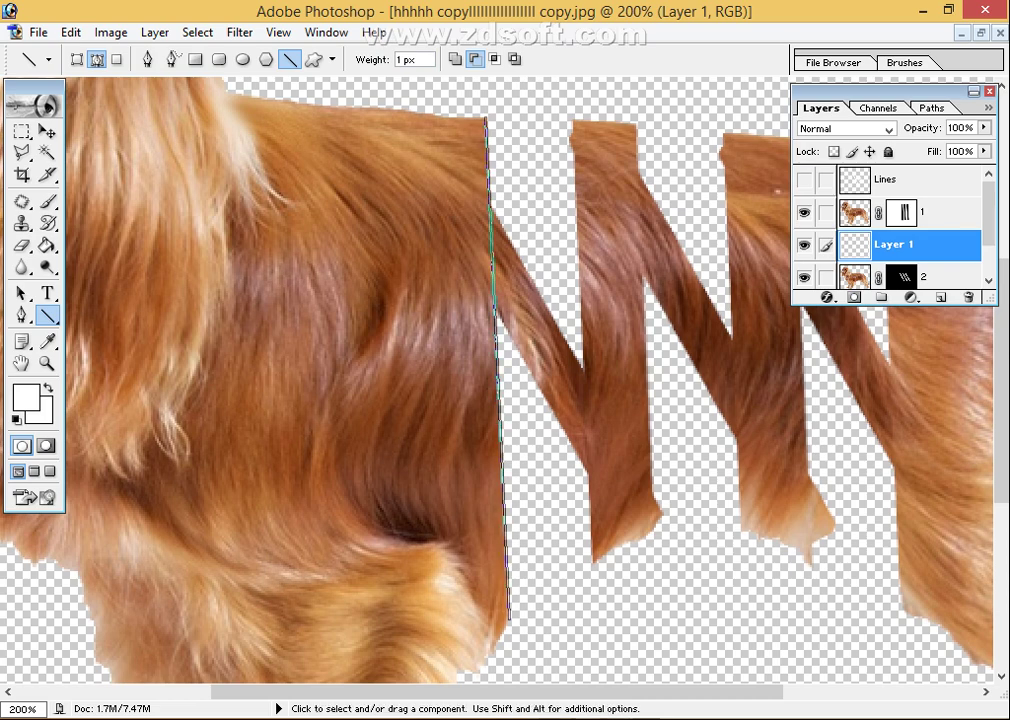
key(ctrl+Return)
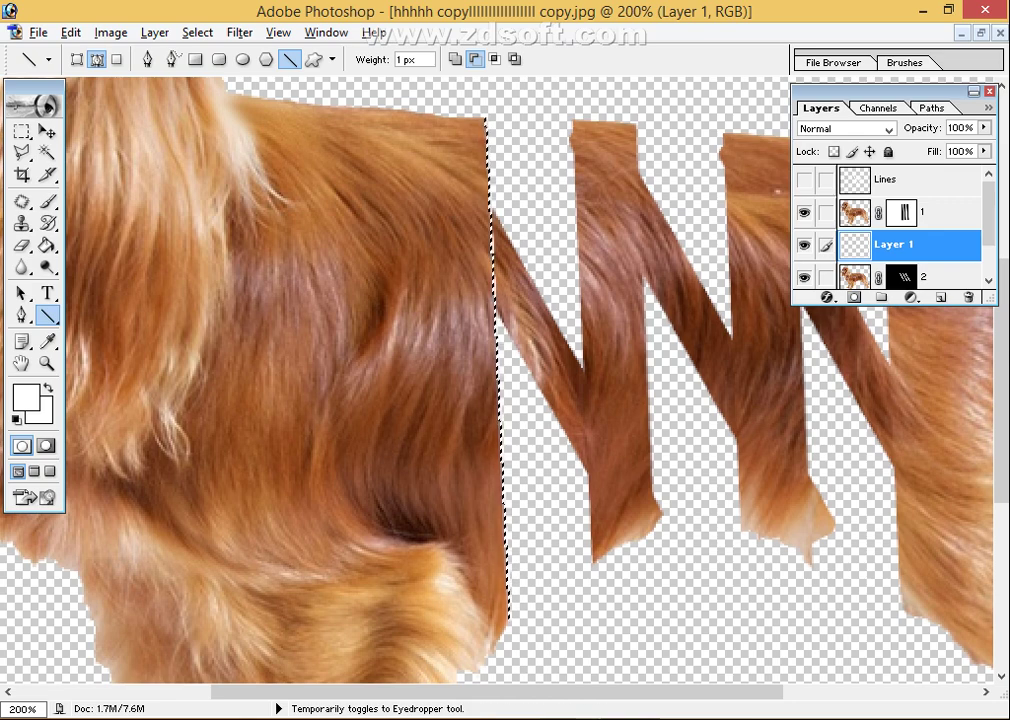
key(alt+BackSpace)
key(ctrl+d)
drag(500, 350, 460, 417)
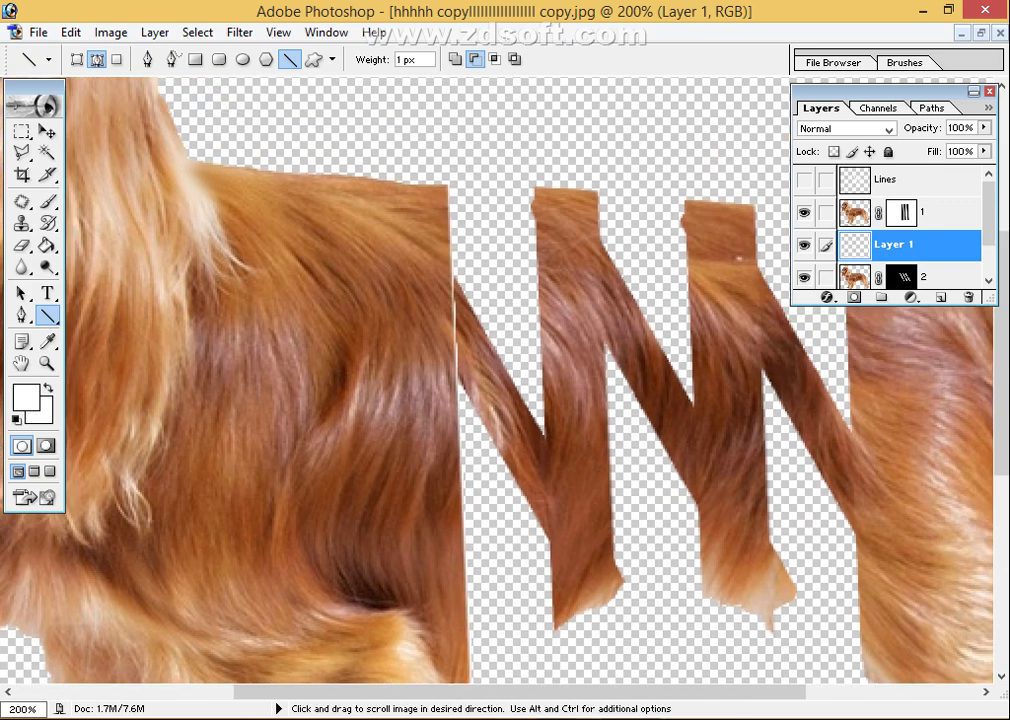
drag(533, 168, 553, 600)
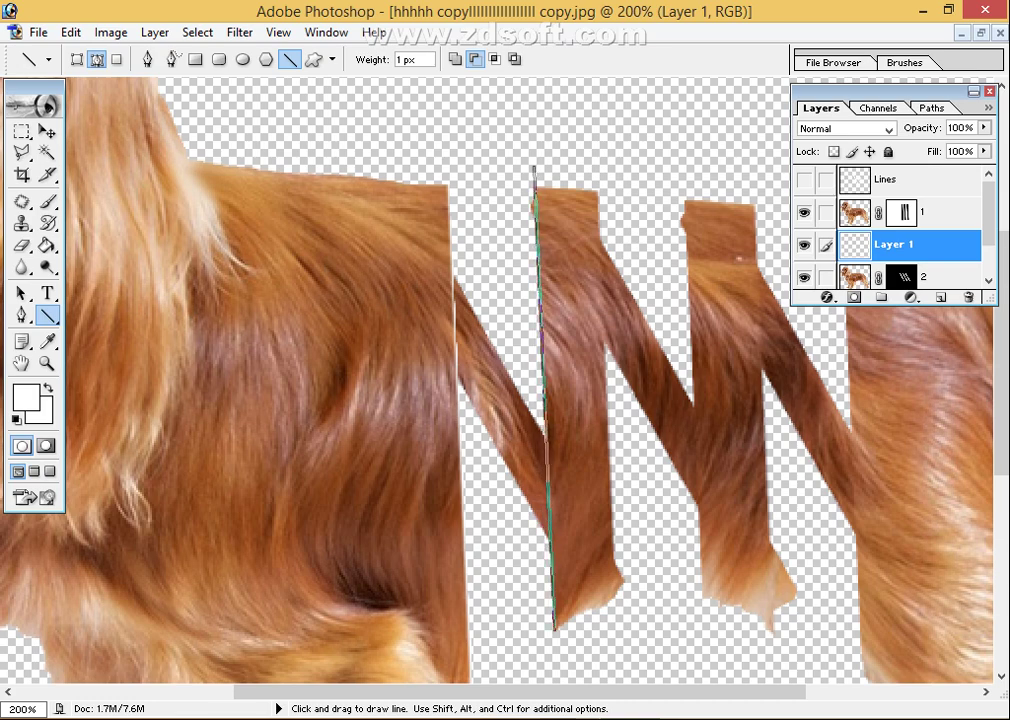
key(ctrl+Return)
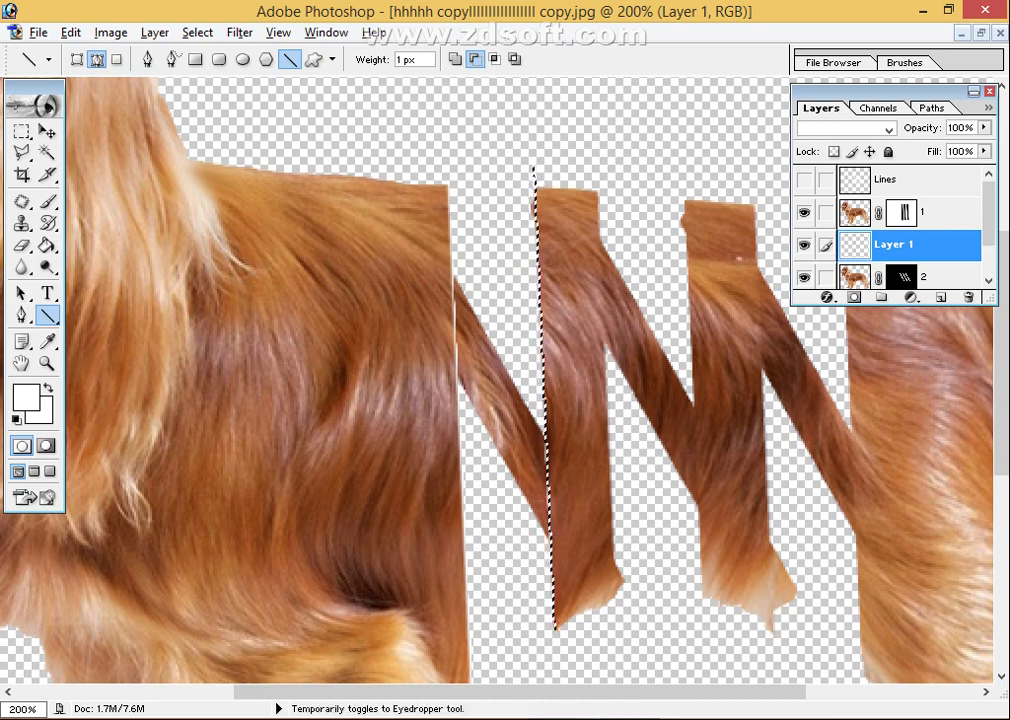
key(ctrl+d)
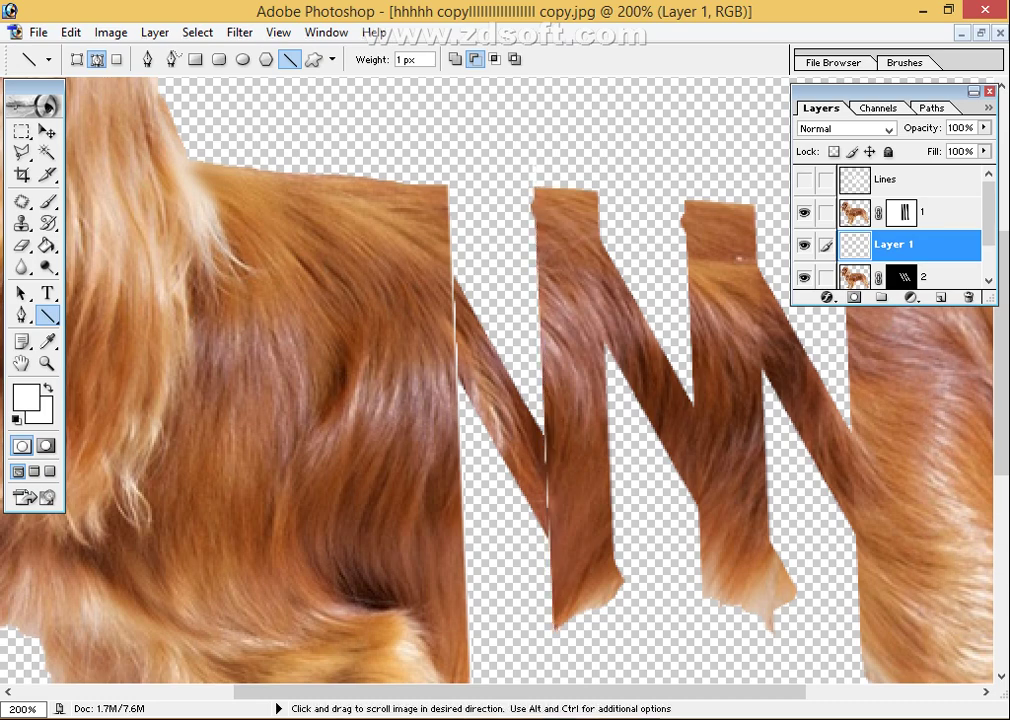
- Draw white edge lines along the middle and third strips' left edges
drag(500, 400, 440, 385)
drag(540, 173, 555, 548)
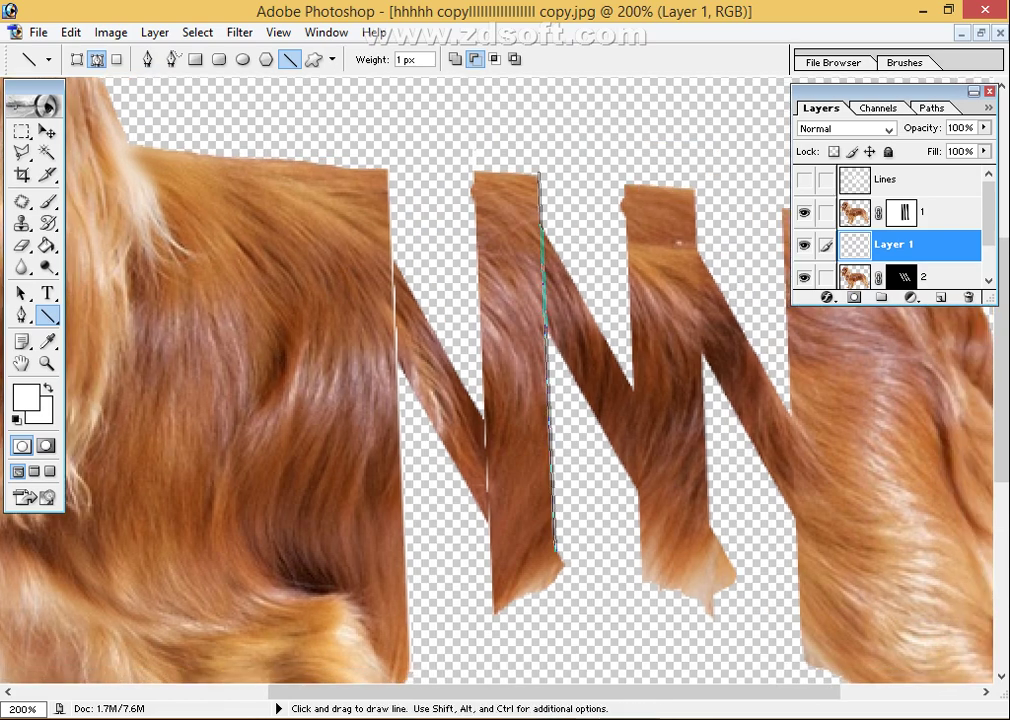
key(ctrl+Return)
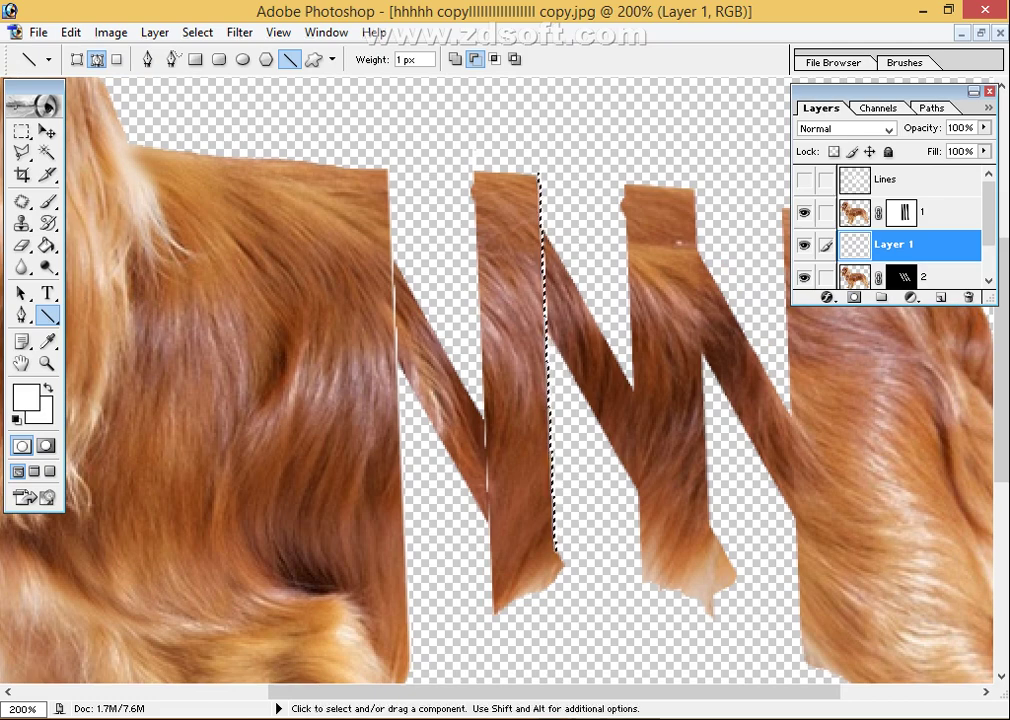
key(ctrl+d)
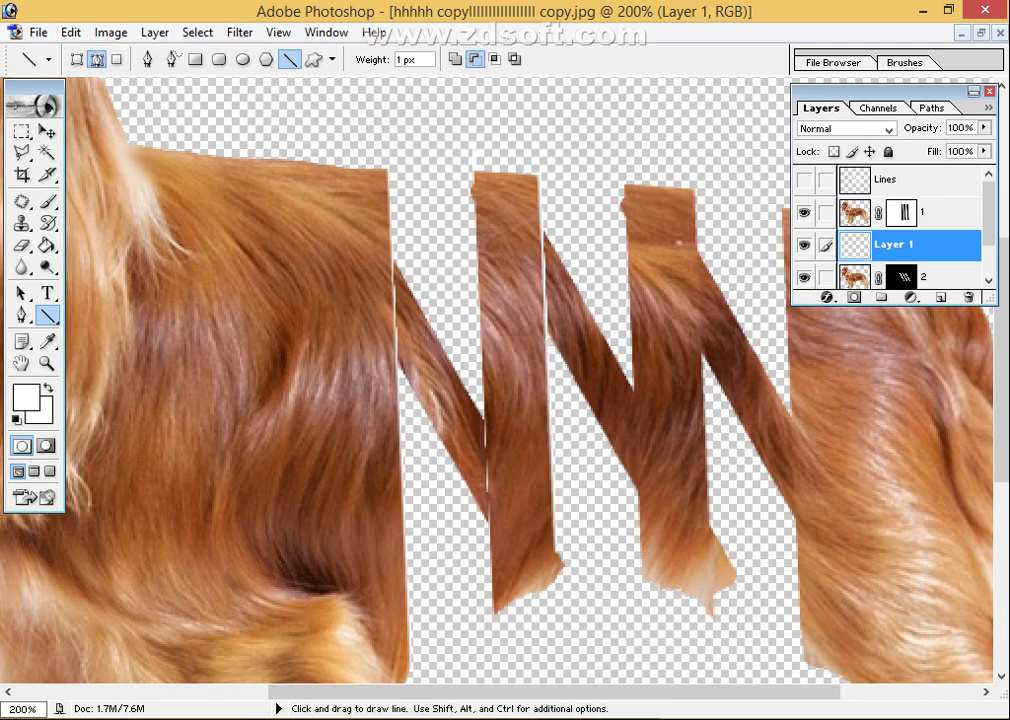
drag(625, 178, 642, 563)
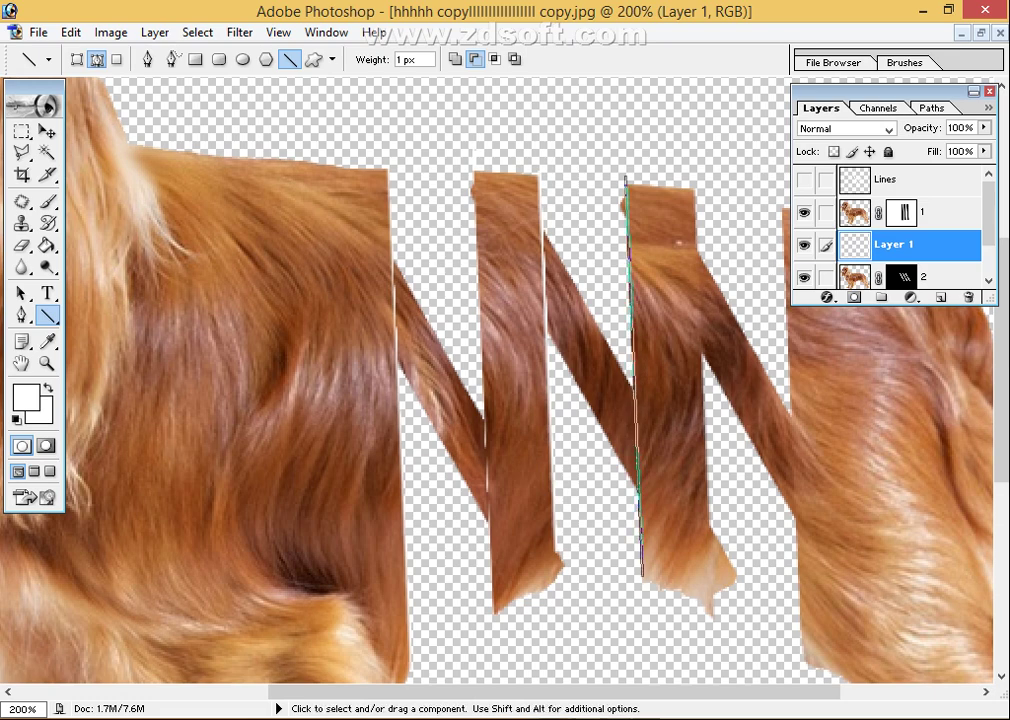
key(ctrl+Return)
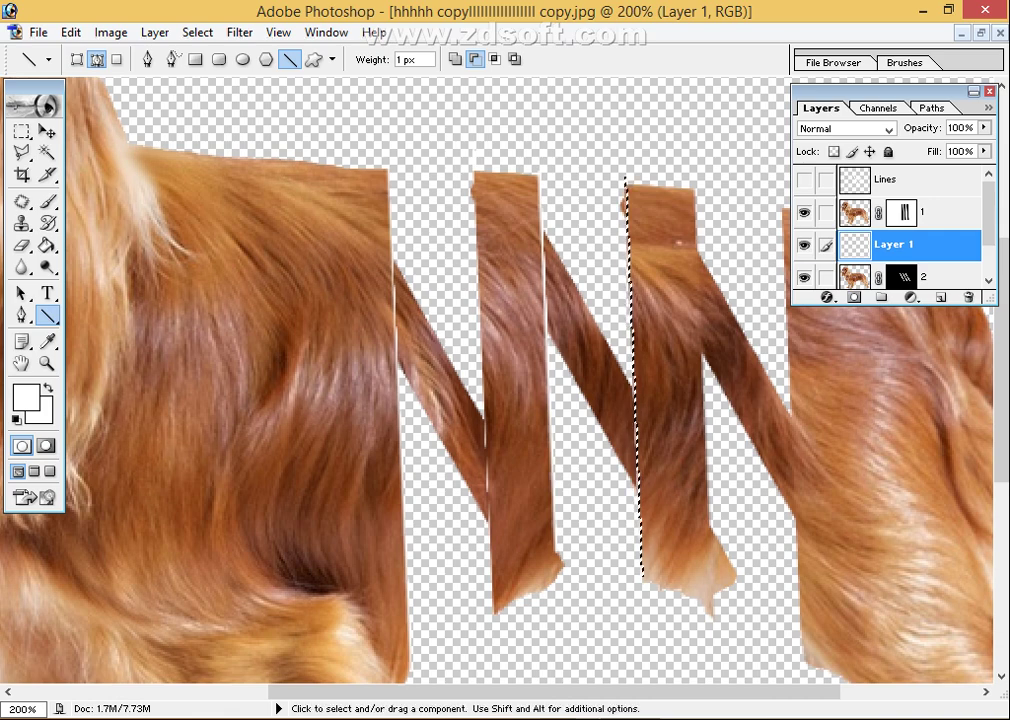
key(ctrl+d)
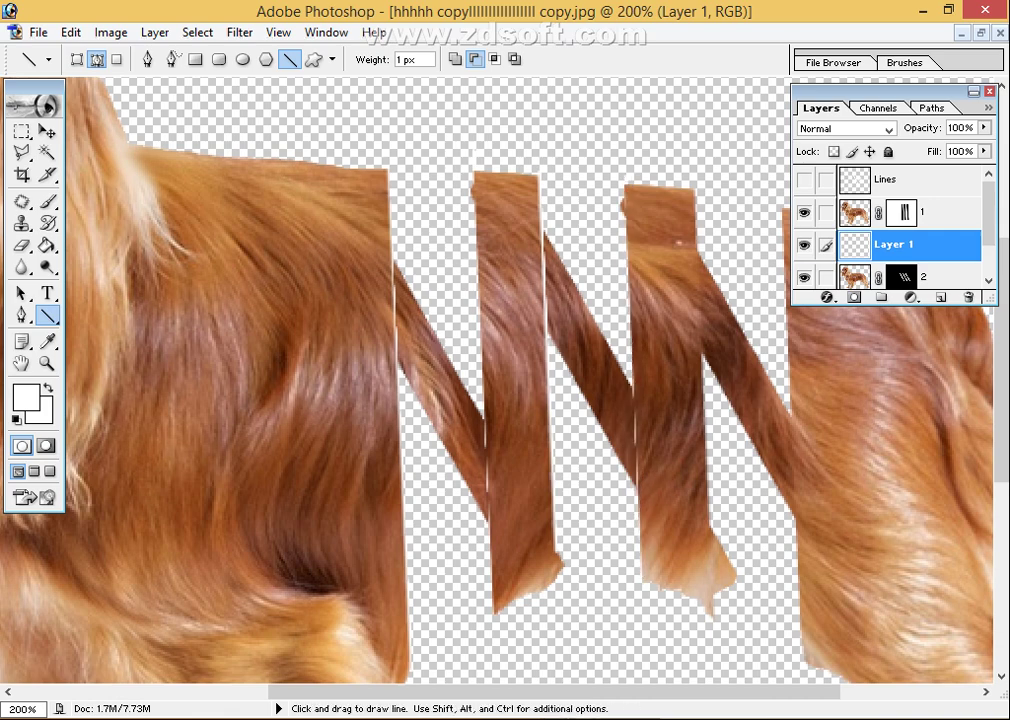
- Draw a white edge line along the rear fur section's left edge
drag(560, 400, 398, 406)
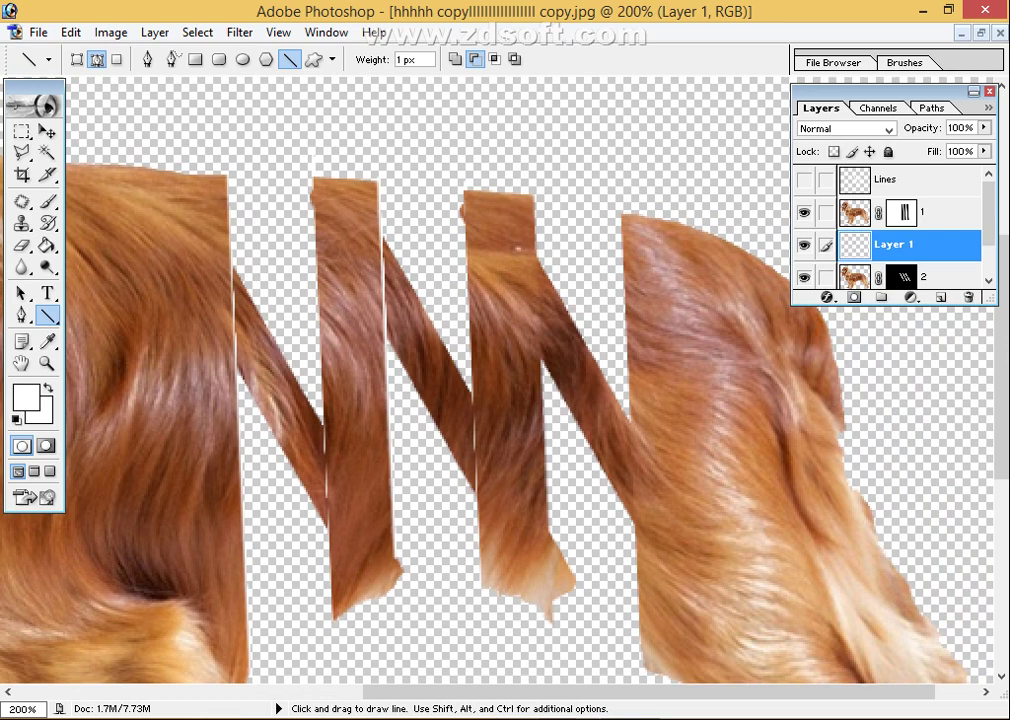
drag(618, 200, 642, 660)
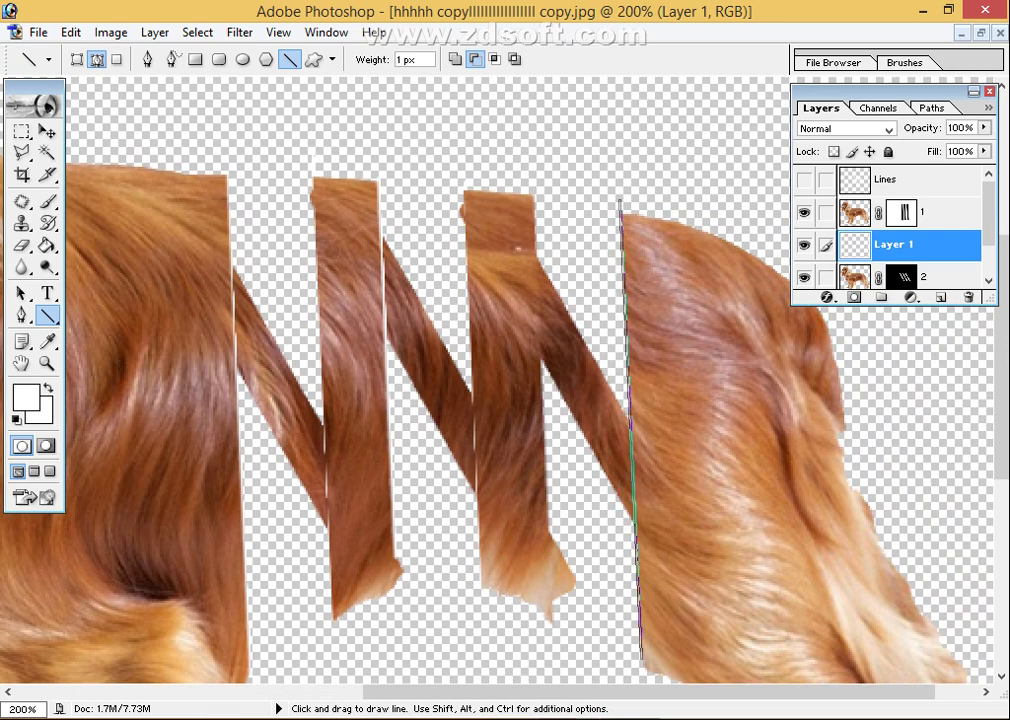
key(ctrl)
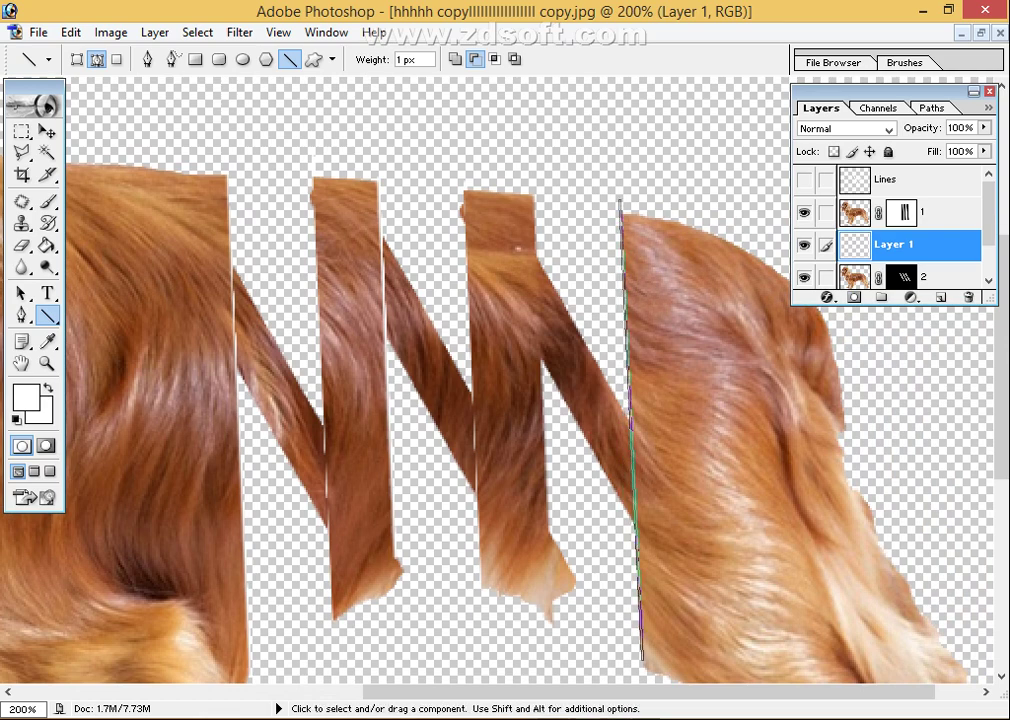
key(ctrl+Return)
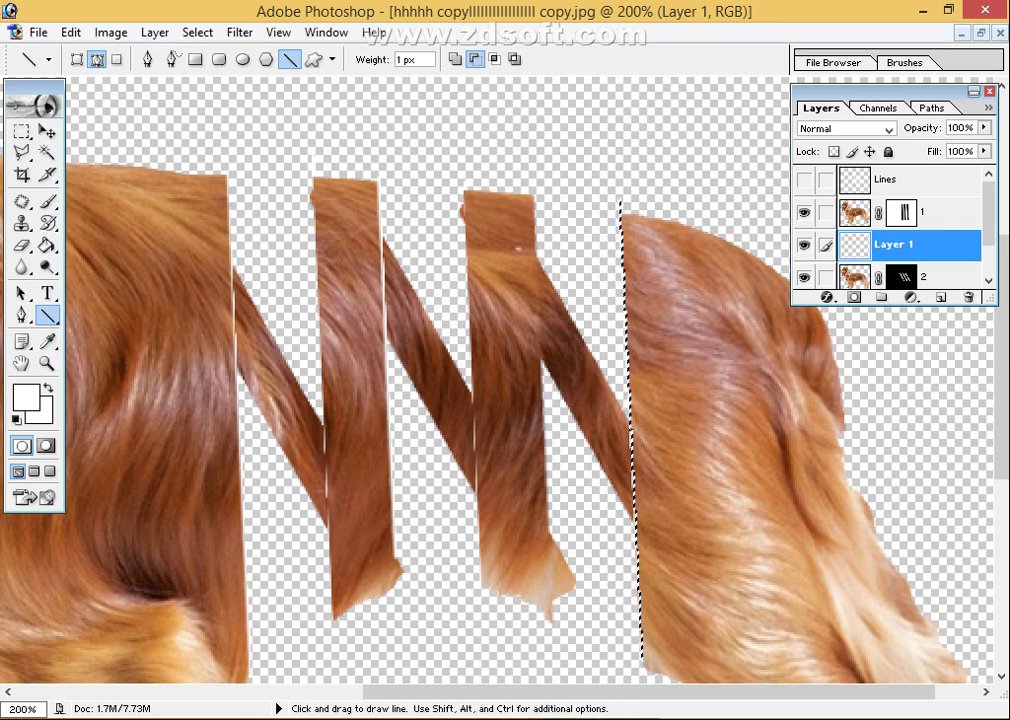
key(ctrl+d)
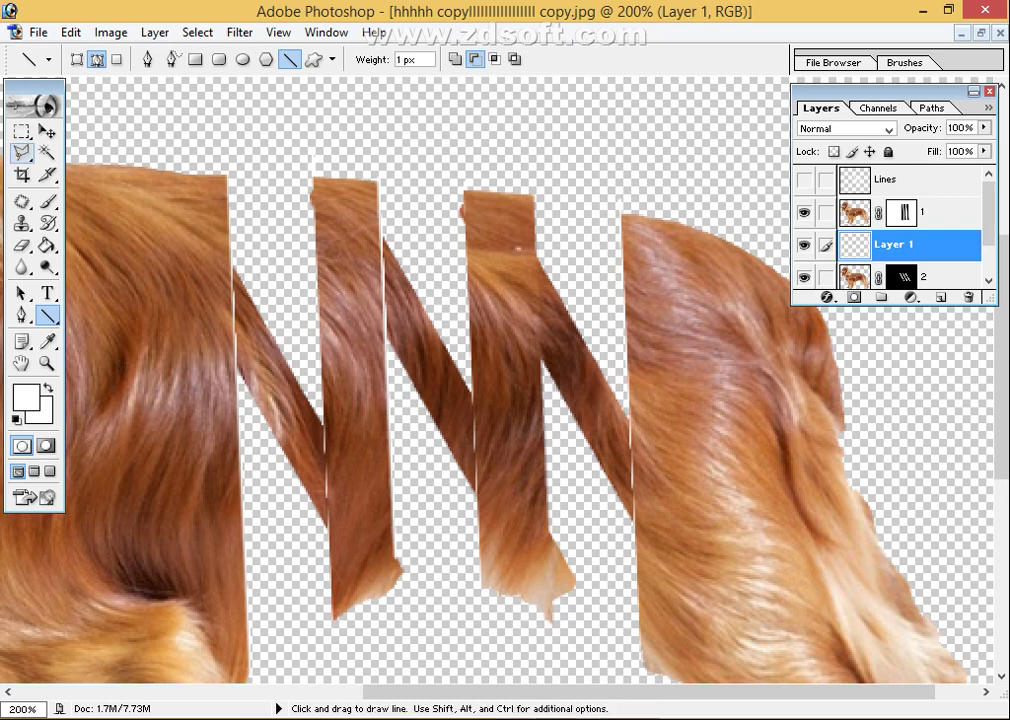
- Clear the empty area above the fur strips with a Polygonal Lasso selection, then fit the view
key(l)
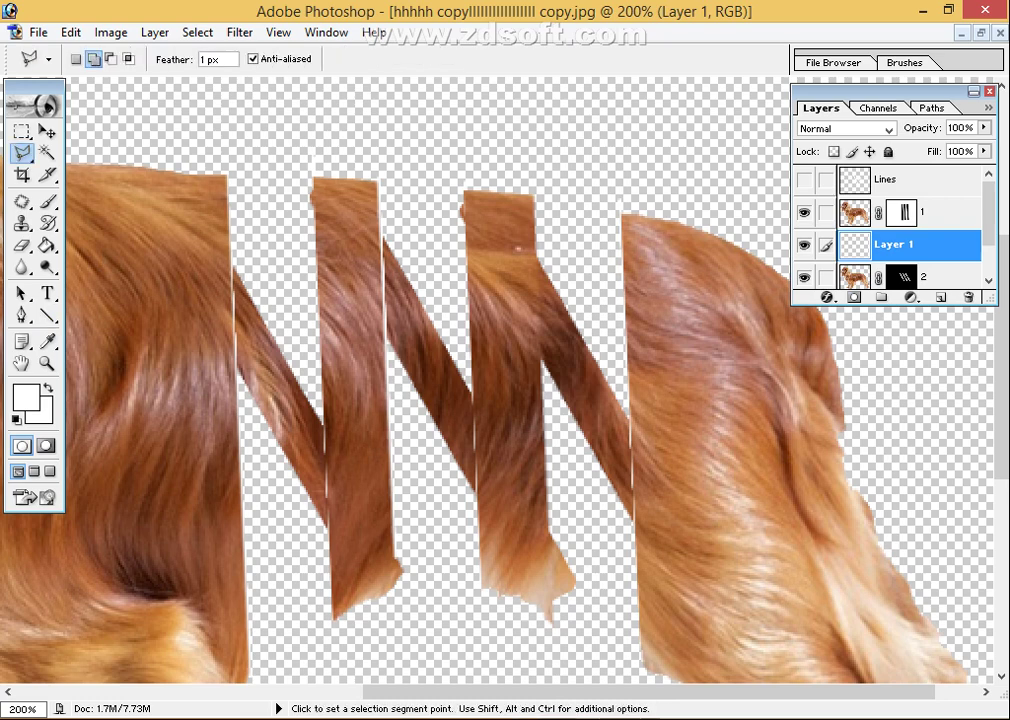
click(206, 121)
click(287, 161)
click(407, 181)
click(595, 189)
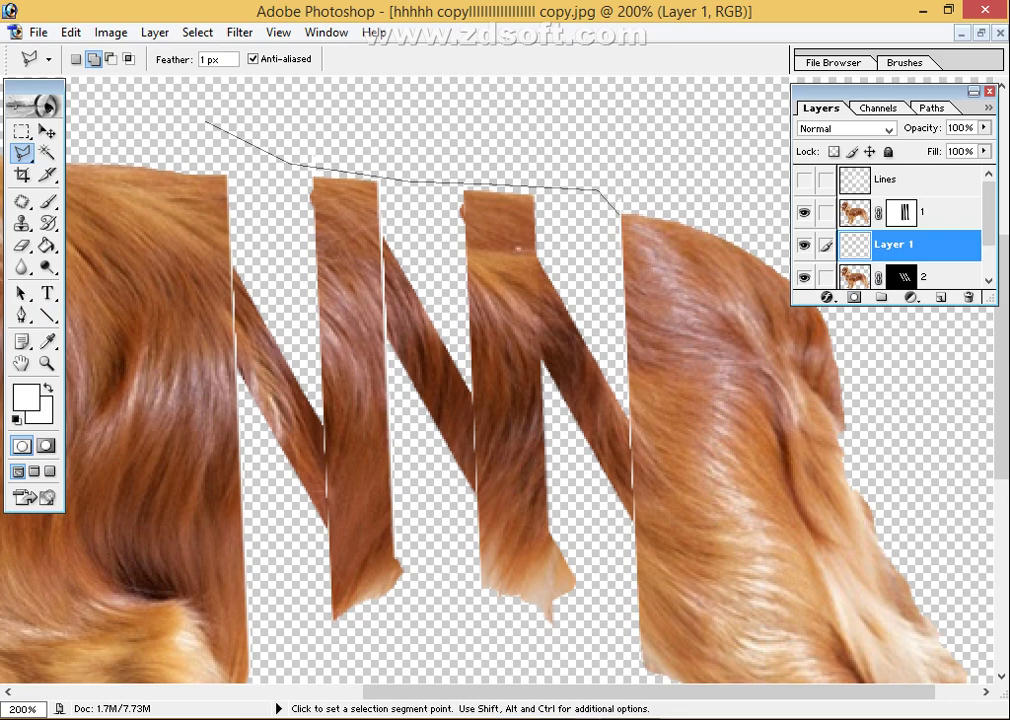
click(690, 212)
click(745, 127)
click(668, 78)
click(372, 78)
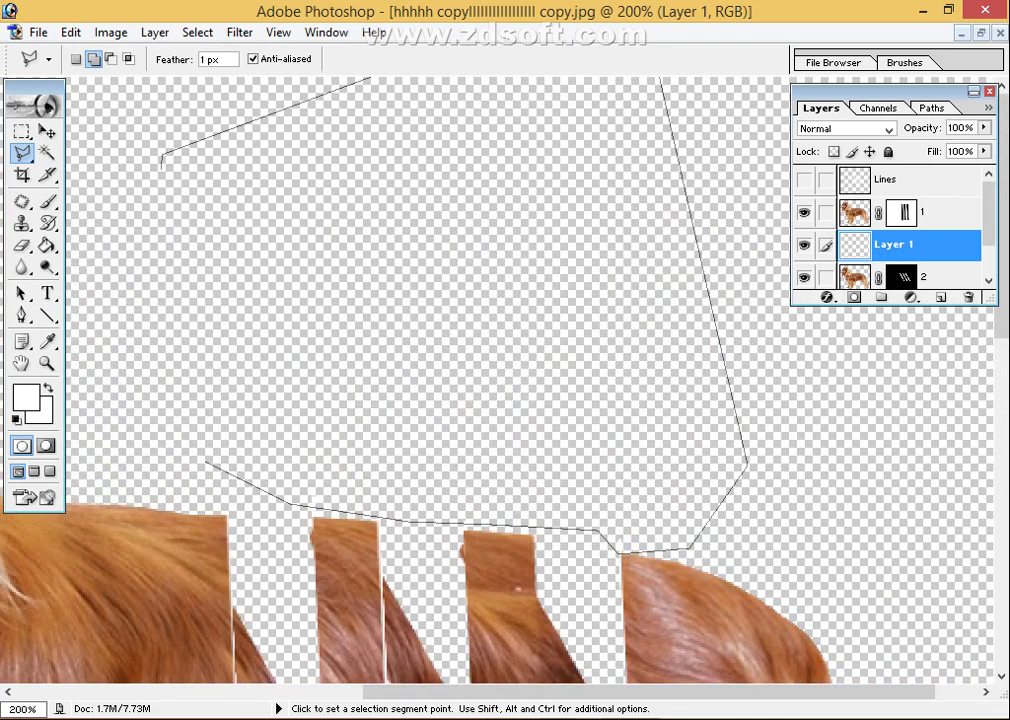
double_click(160, 155)
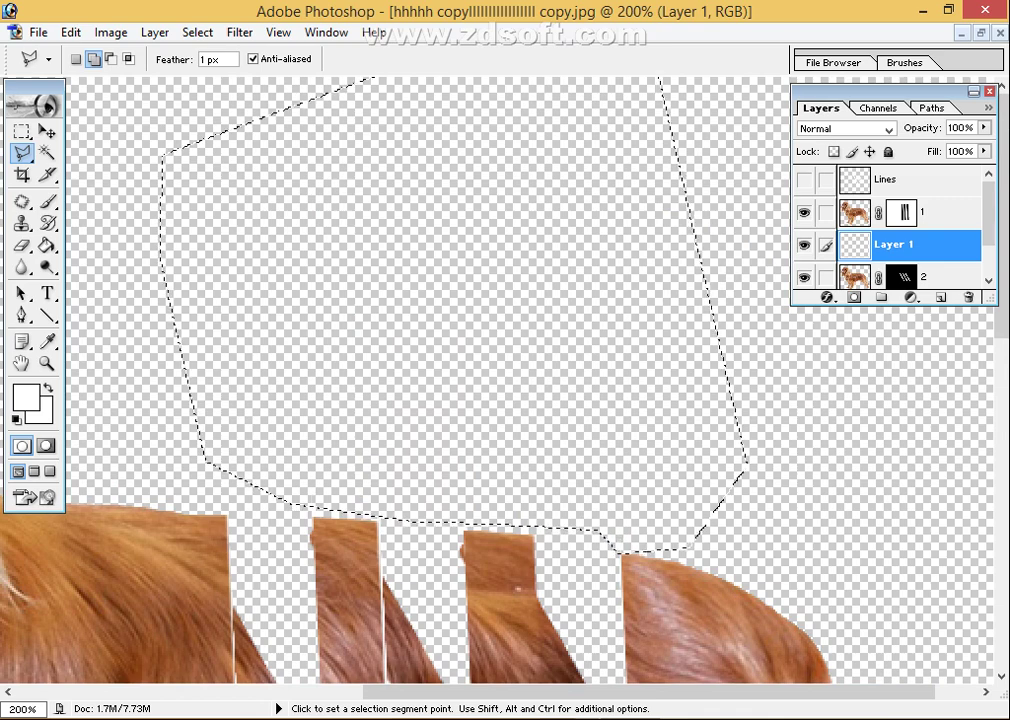
key(ctrl+d)
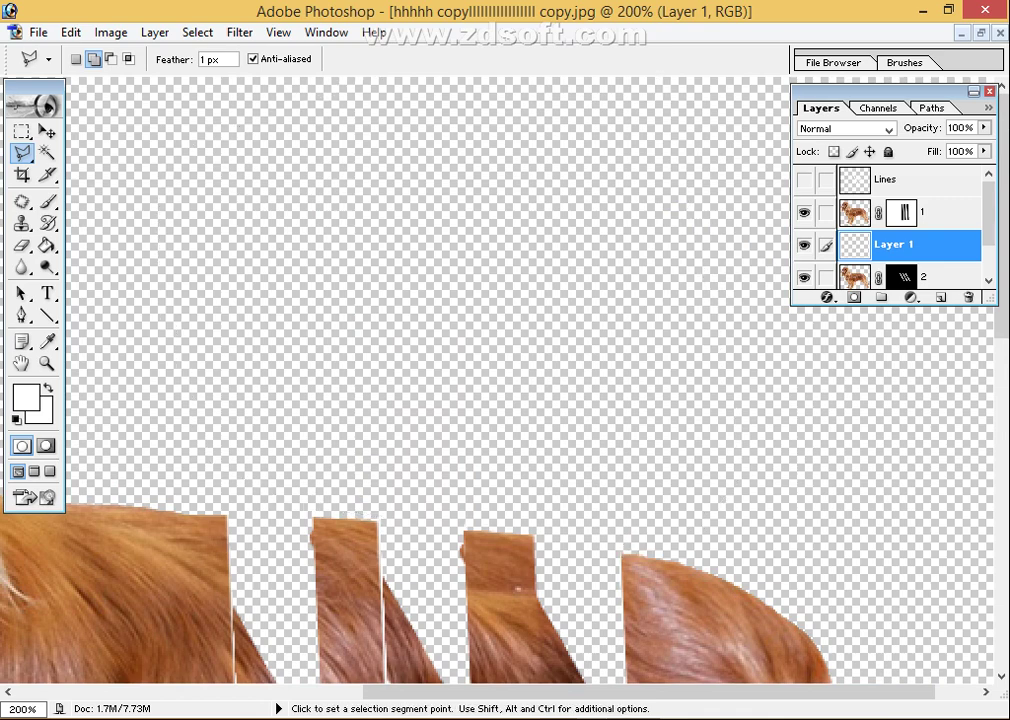
key(ctrl+0)
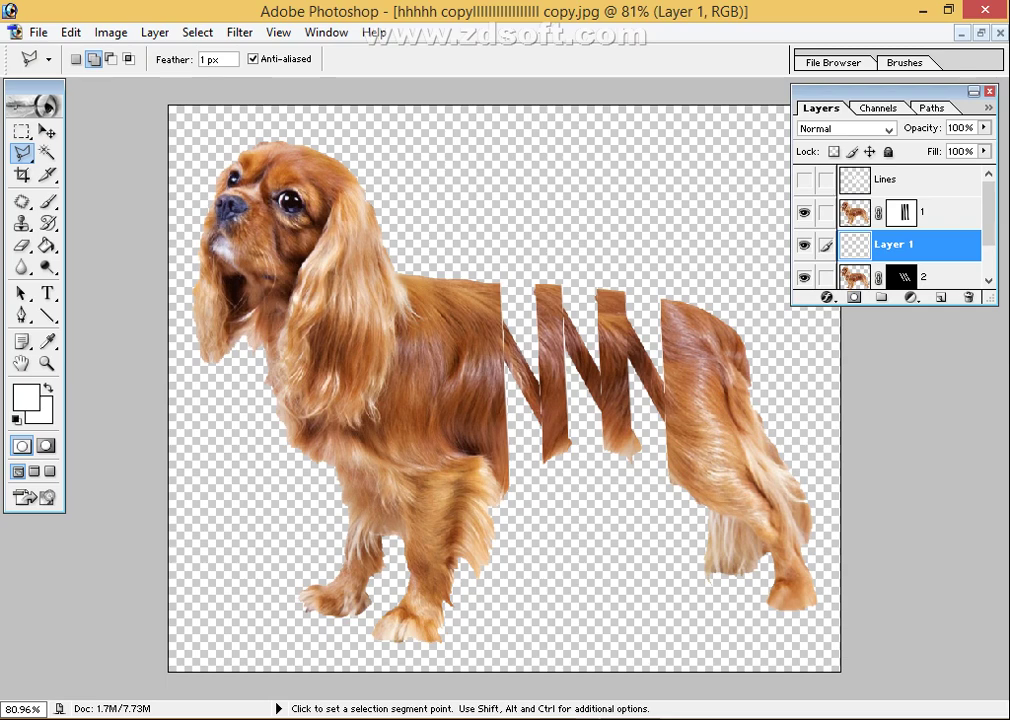
- Add a new layer, move it to the bottom of the stack and fill it white
click(940, 297)
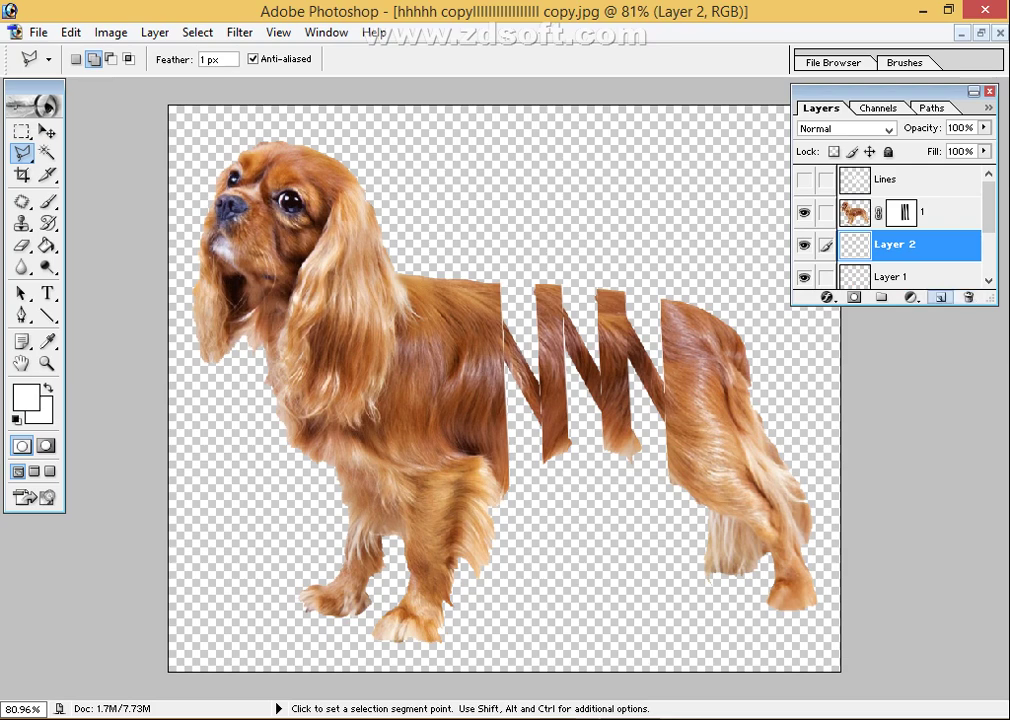
drag(995, 303, 995, 403)
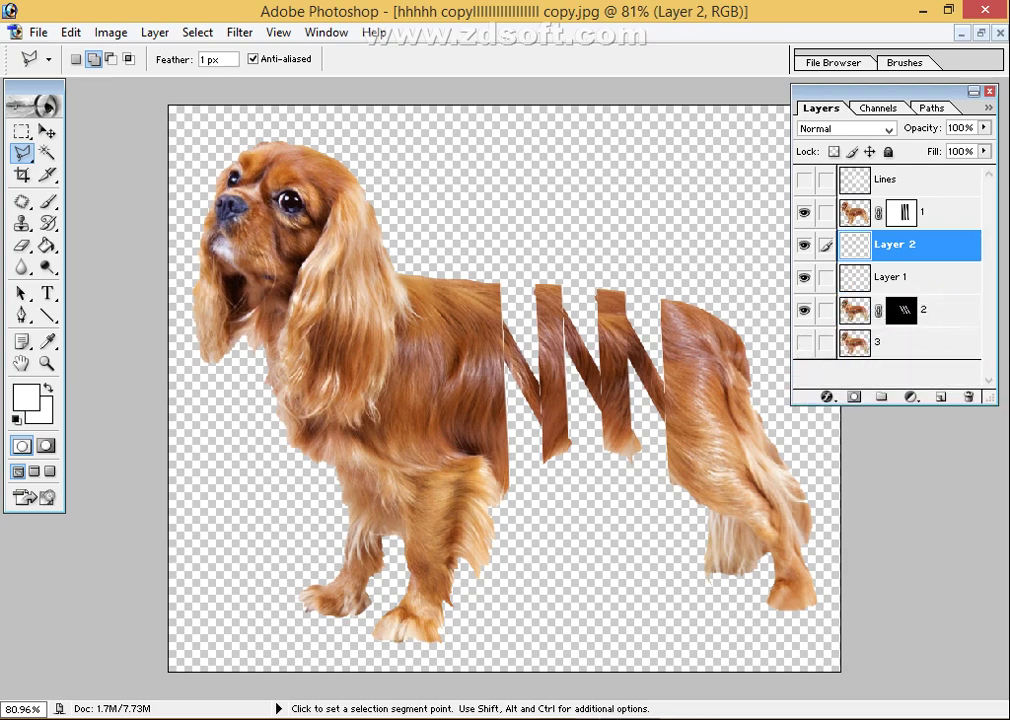
drag(900, 244, 900, 358)
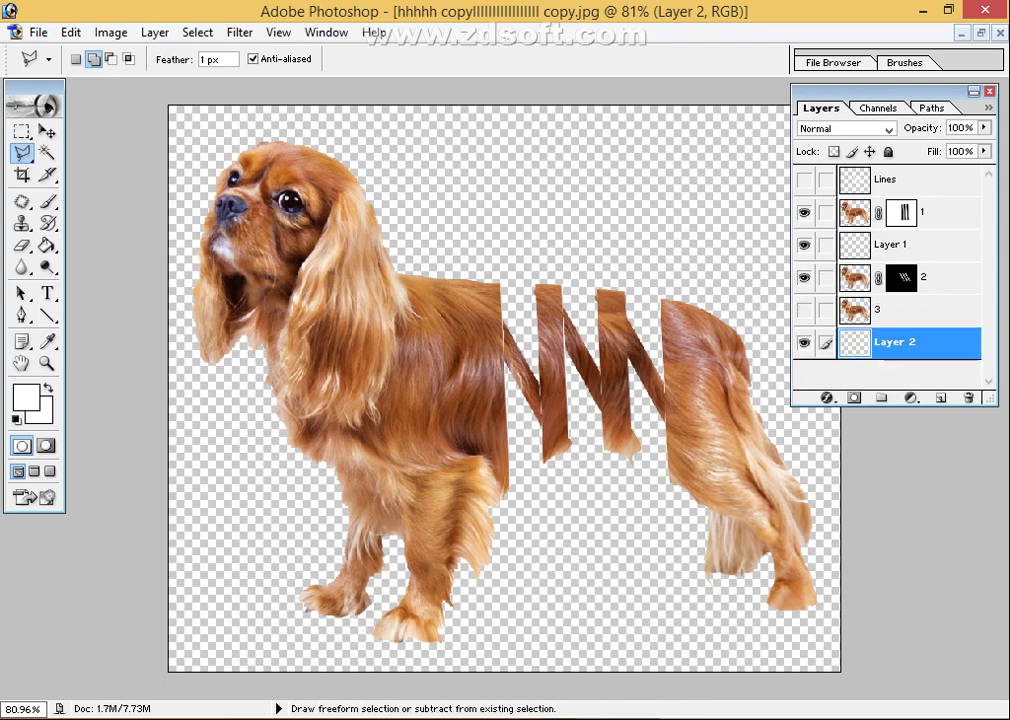
key(alt+BackSpace)
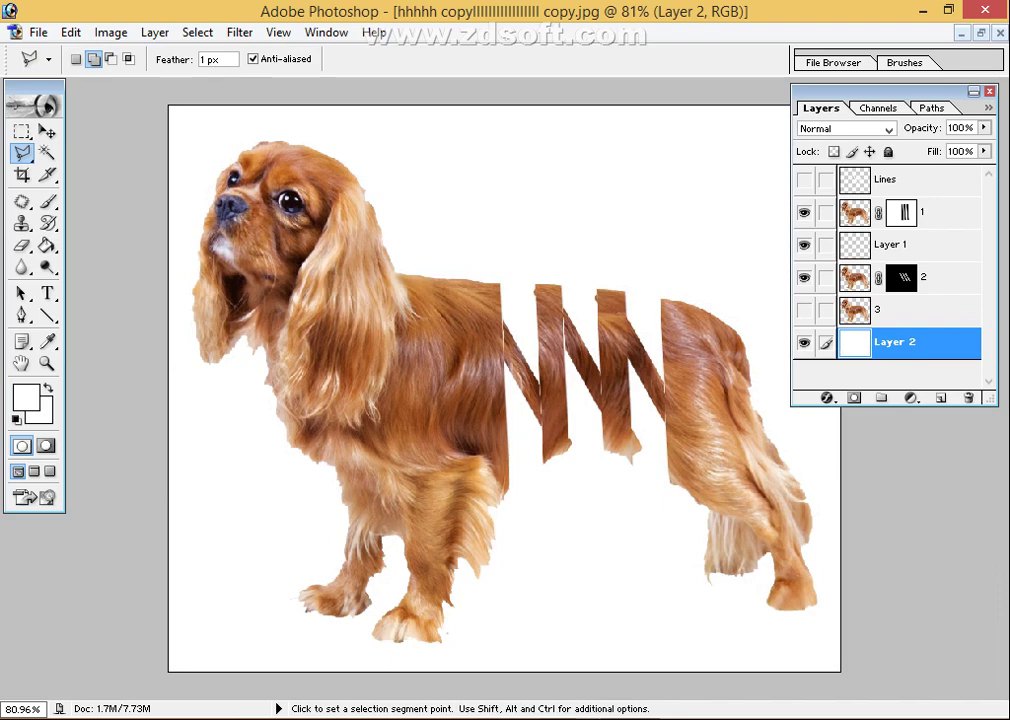
click(21, 223)
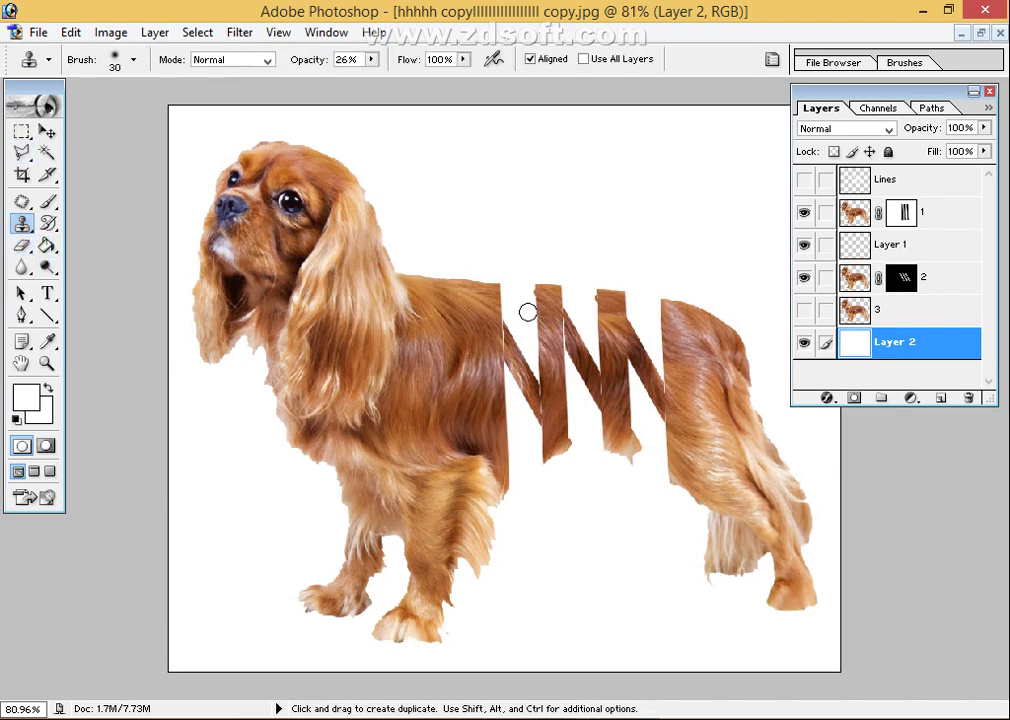
key(ctrl+plus)
key(ctrl+plus)
drag(940, 655, 608, 455)
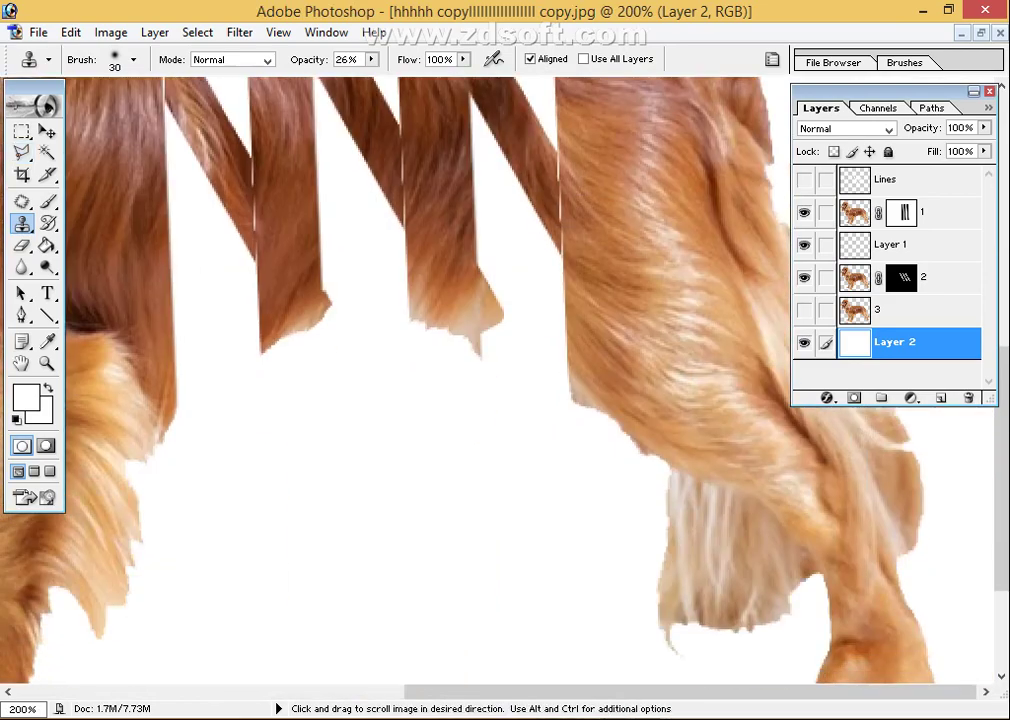
drag(400, 300, 400, 440)
drag(400, 300, 400, 390)
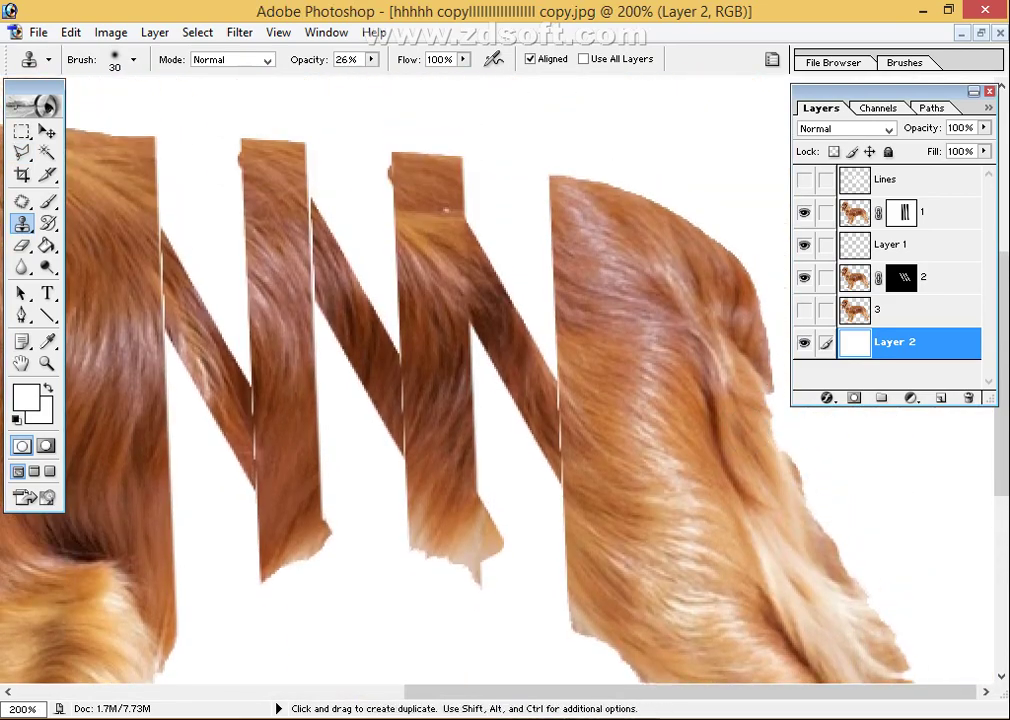
ctrl+click(596, 378)
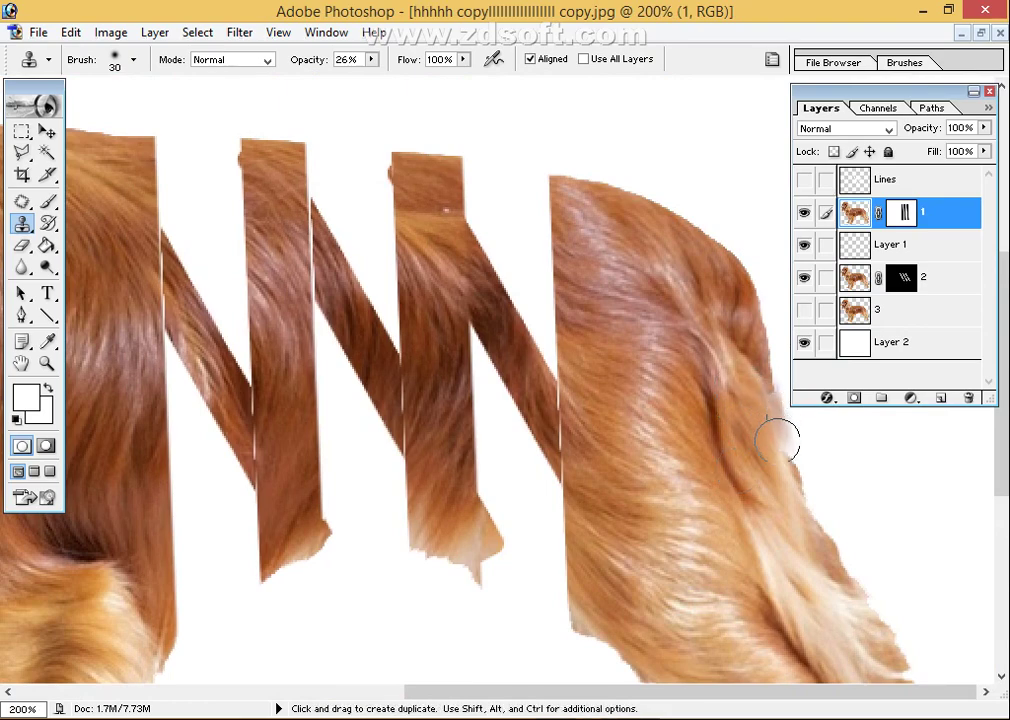
drag(810, 670, 815, 485)
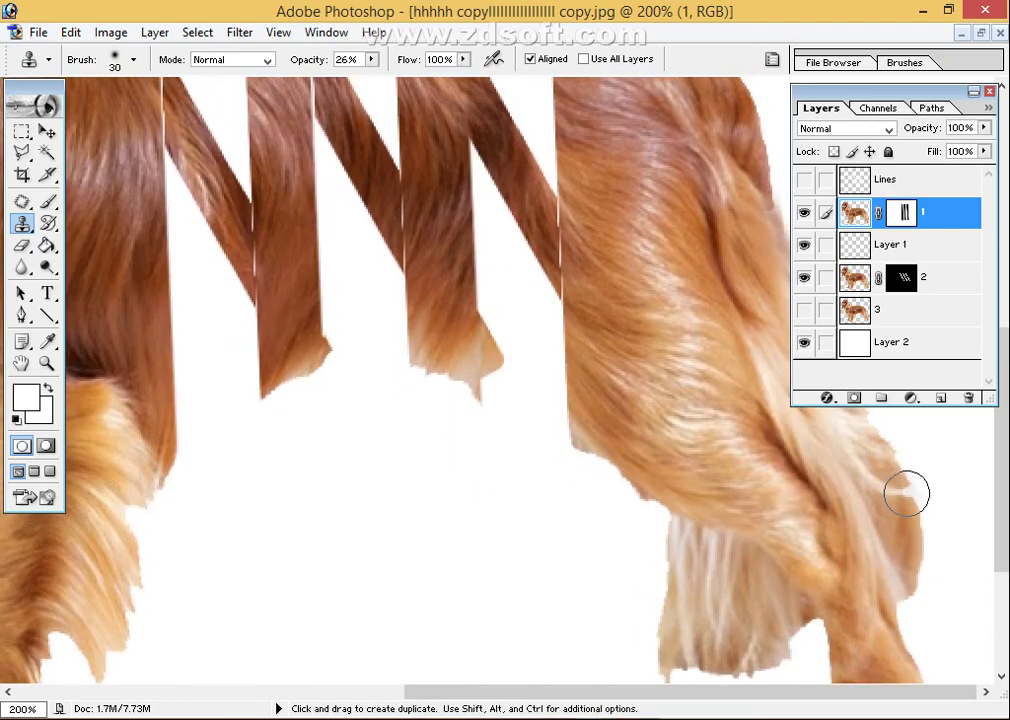
drag(908, 489, 960, 200)
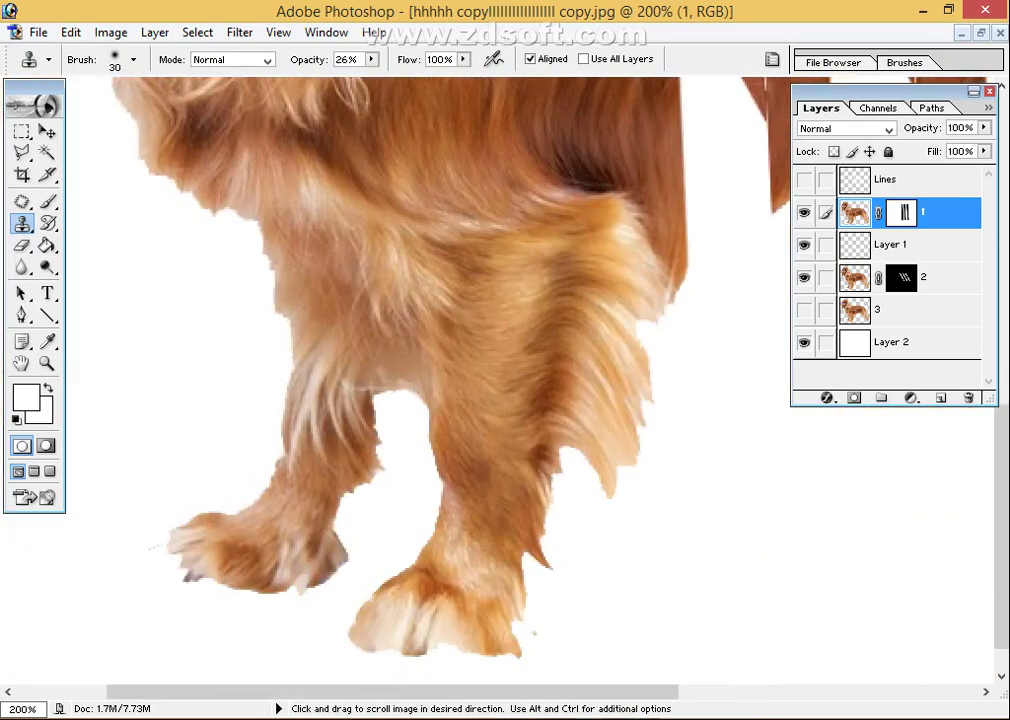
drag(450, 150, 470, 350)
mouse_move(470, 200)
mouse_down()
mouse_move(480, 410)
mouse_move(467, 310)
mouse_up()
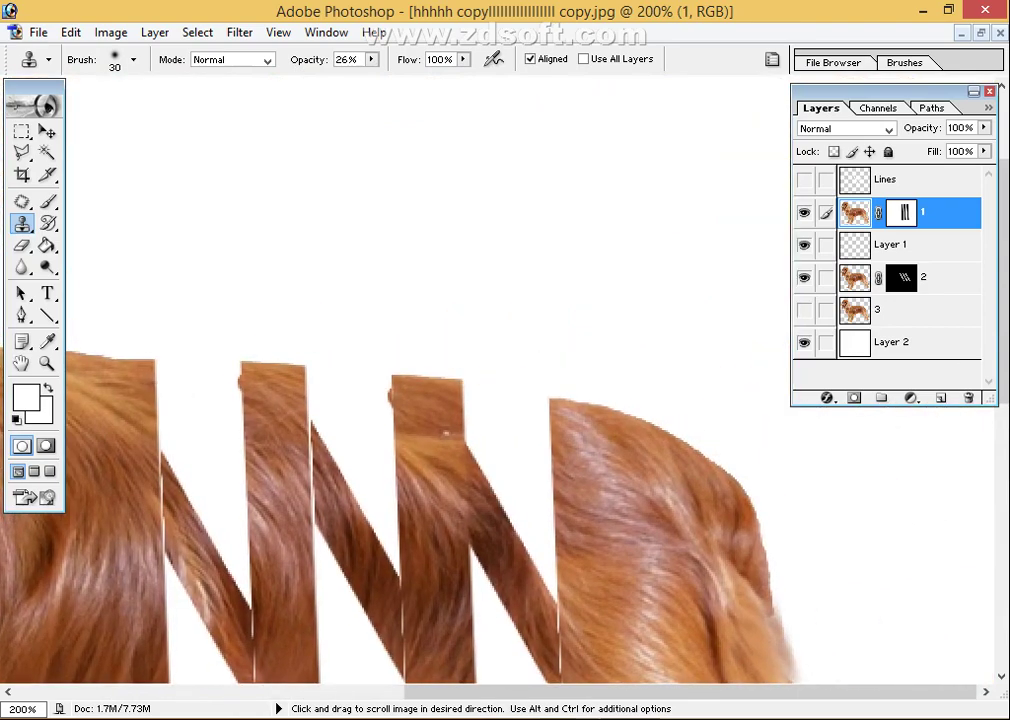
key(l)
- Lasso and clear the stray fur at the rear section's right edge, then fit the whole dog
scroll(400, 380, down, 3)
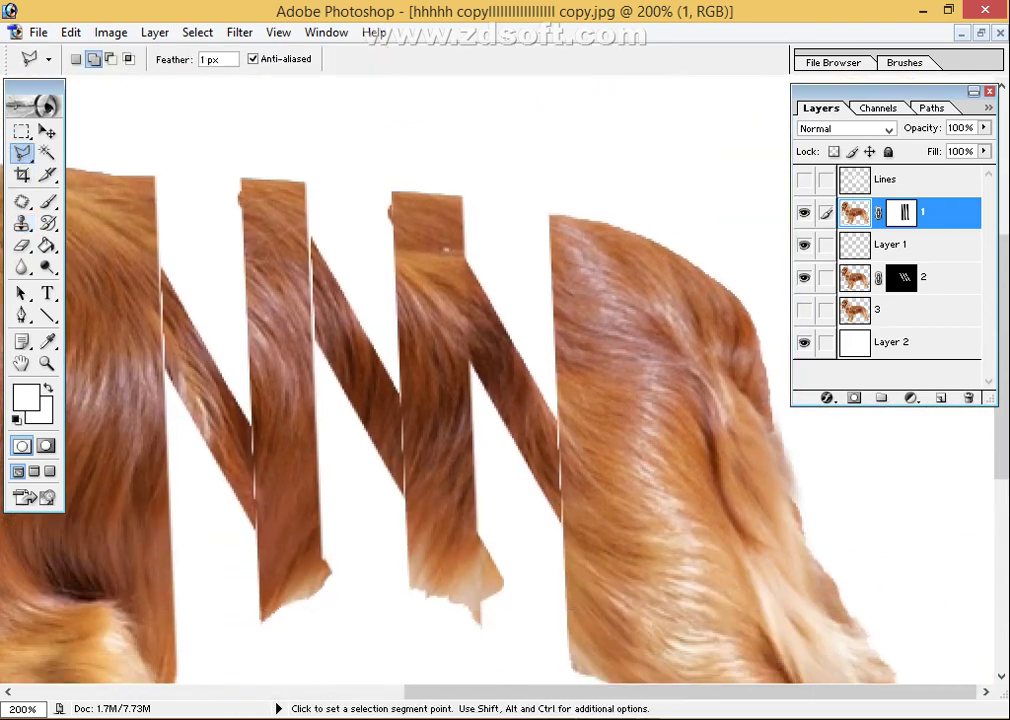
click(773, 253)
click(811, 528)
click(862, 525)
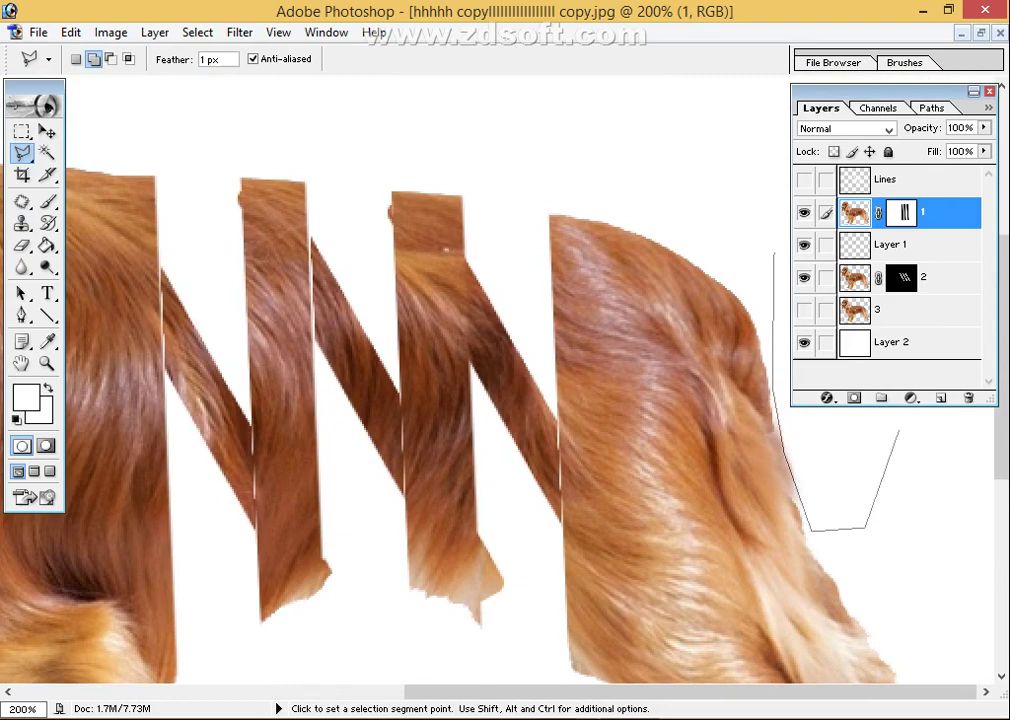
double_click(890, 410)
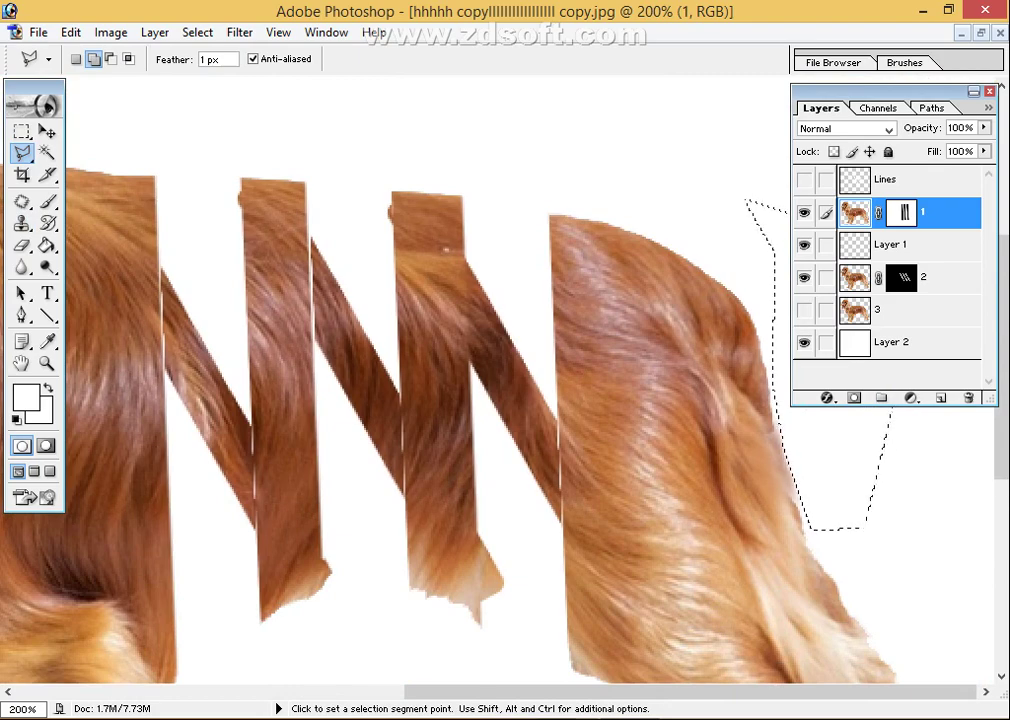
key(ctrl)
key(ctrl+d)
key(ctrl+0)
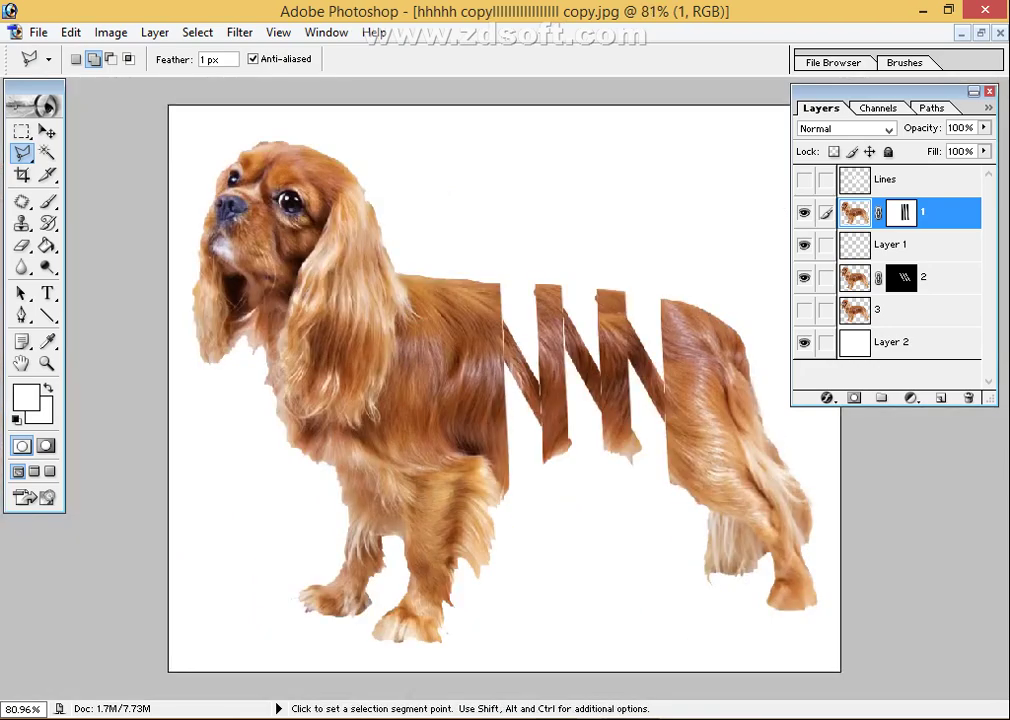